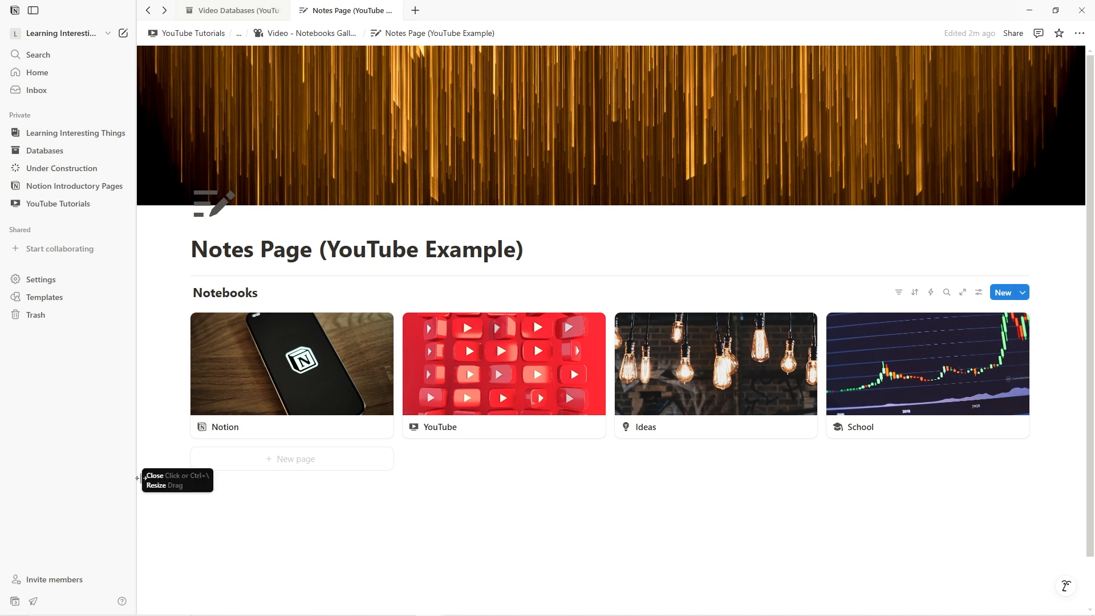
Review the Notion and Ideas notebooks from the gallery and the source table in Video Databases (YouTube).
click(236, 367)
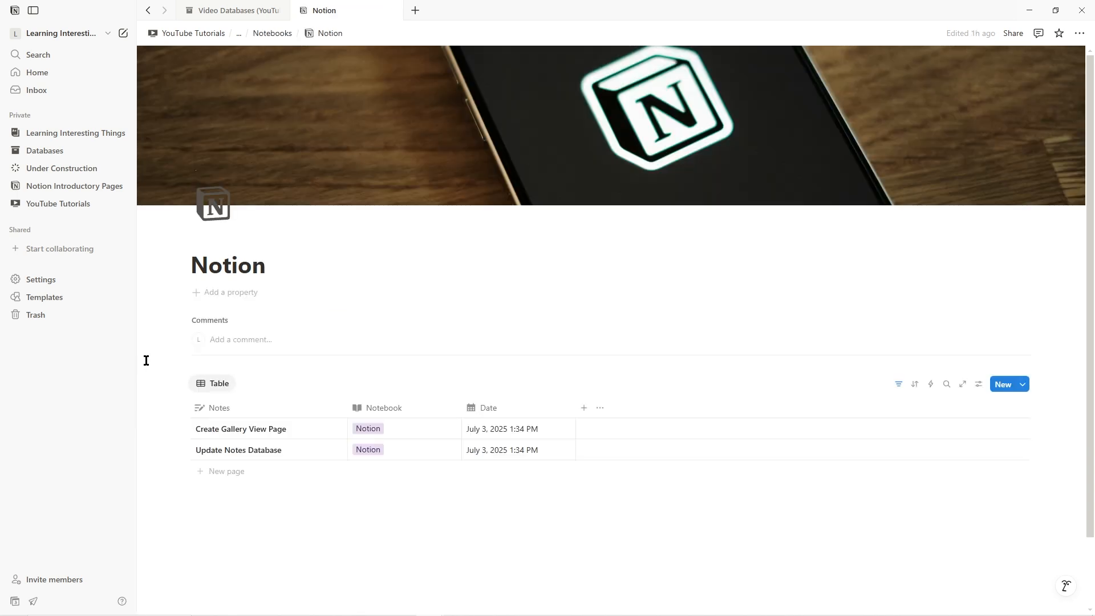
click(148, 11)
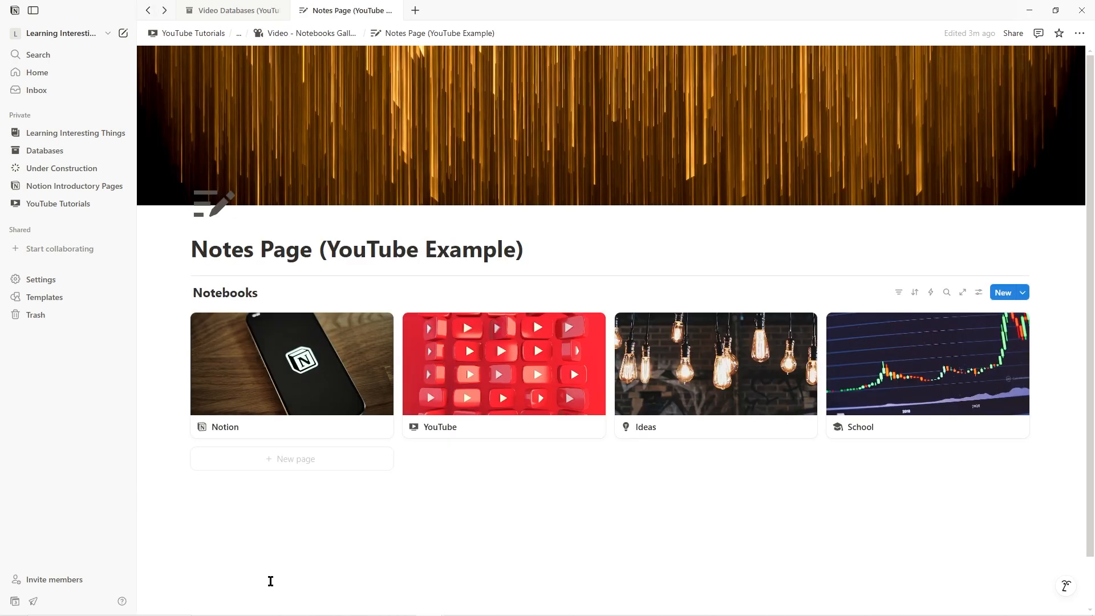
click(735, 371)
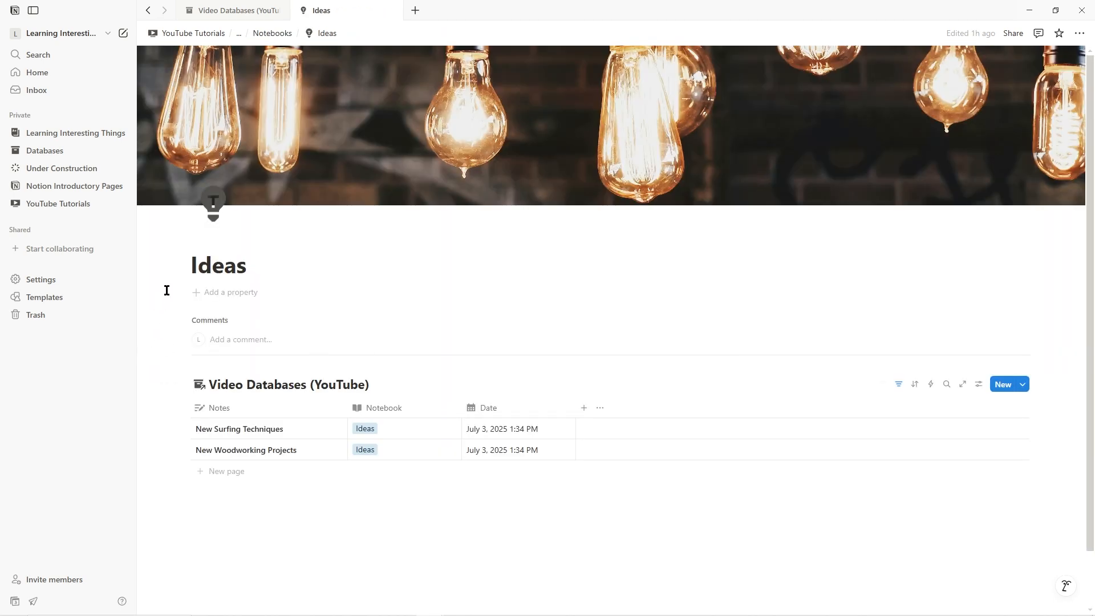
click(148, 11)
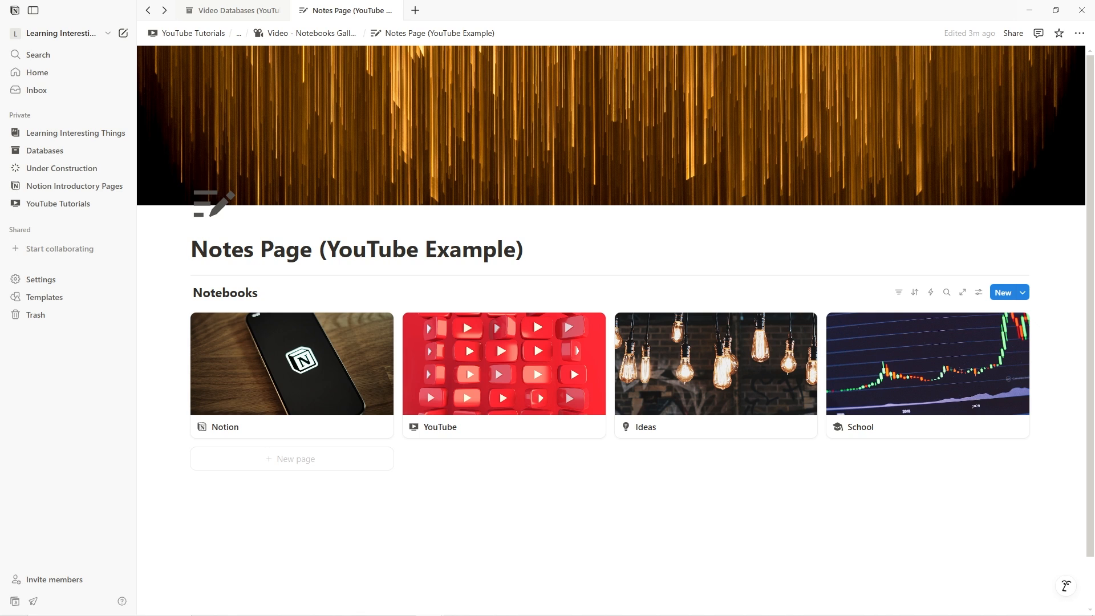
click(259, 8)
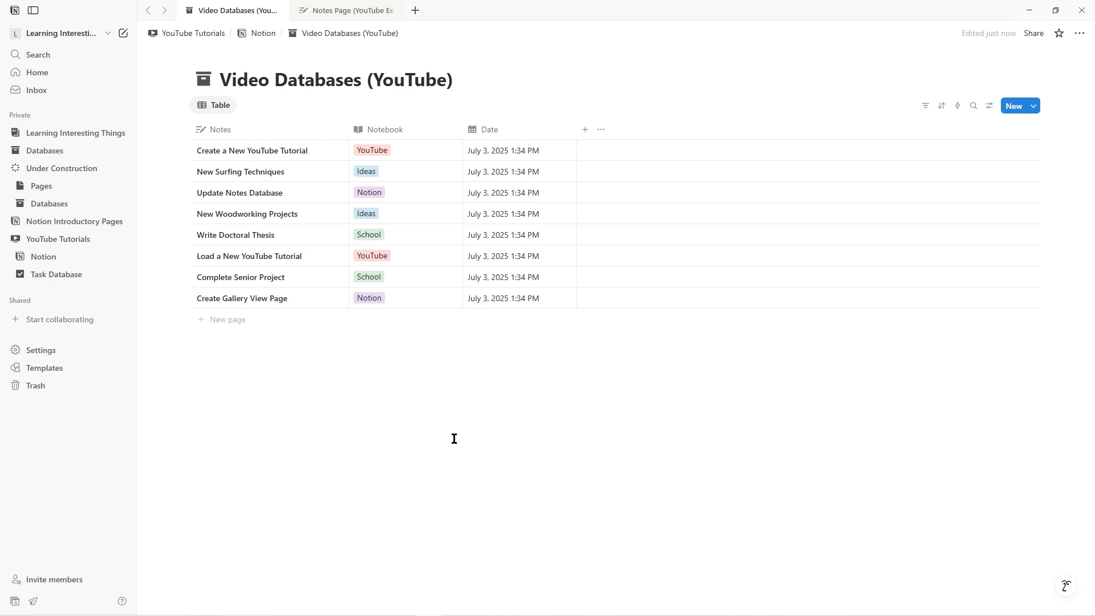
click(357, 11)
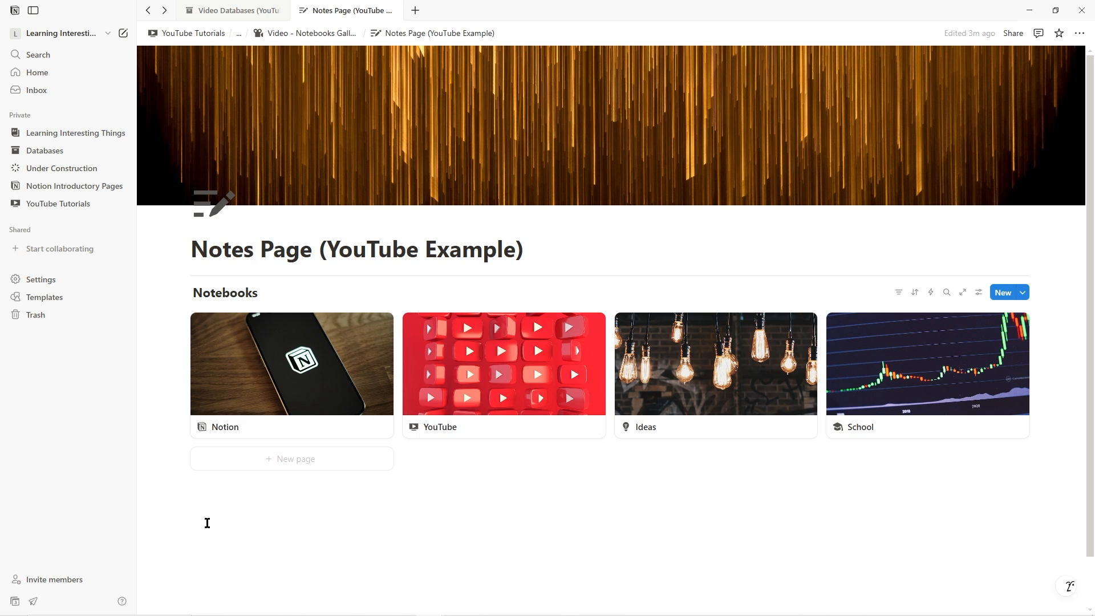
Create a blank subpage below the Notebooks gallery on Notes Page (YouTube Example) and open it in a new tab.
click(207, 523)
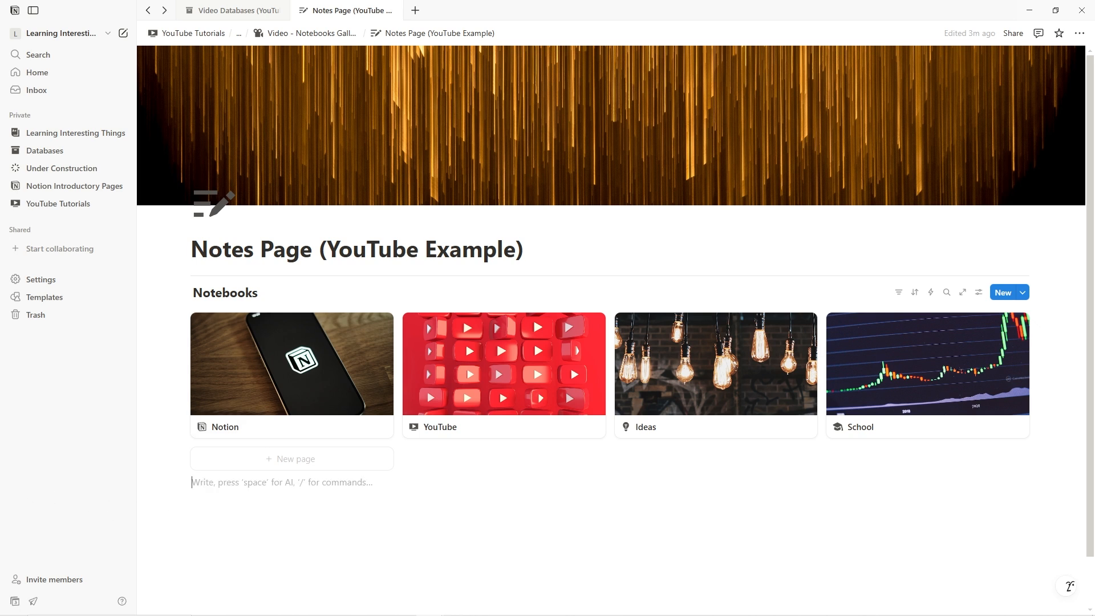
text(/page)
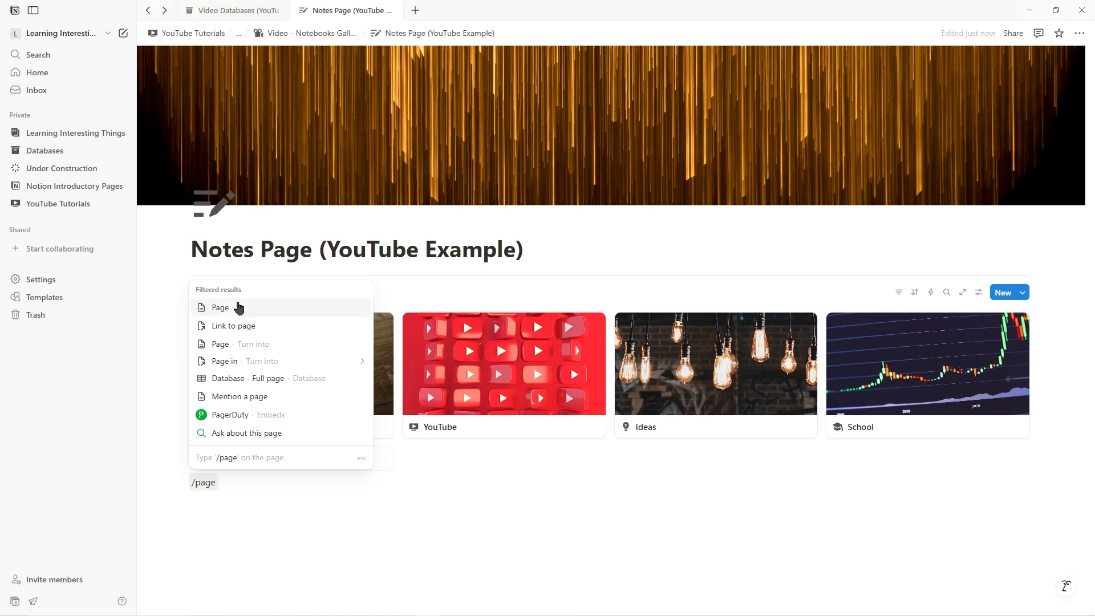
click(220, 309)
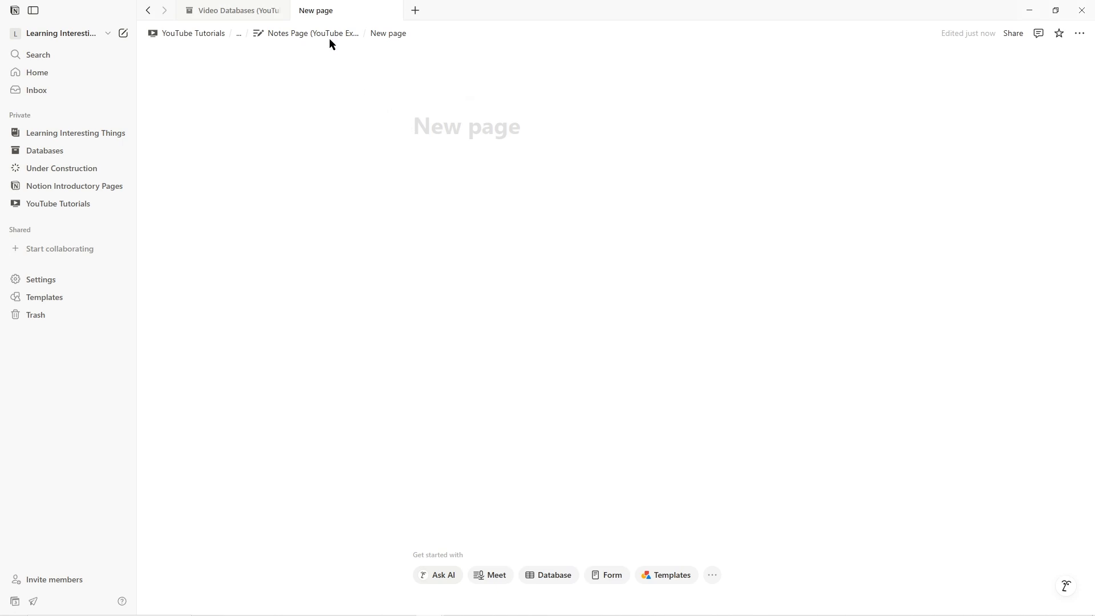
click(148, 10)
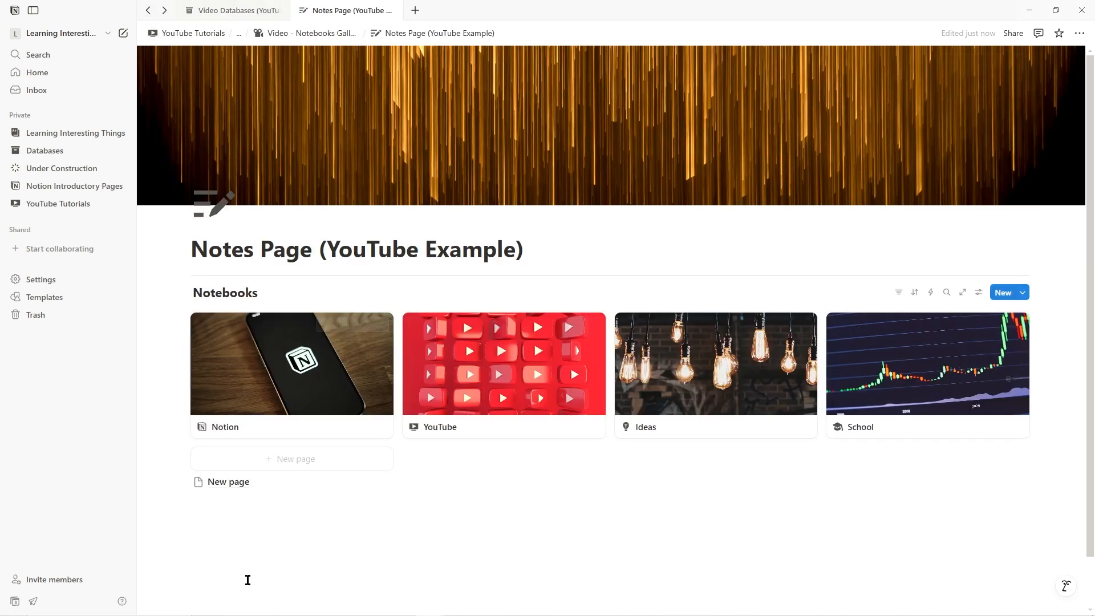
right_click(227, 488)
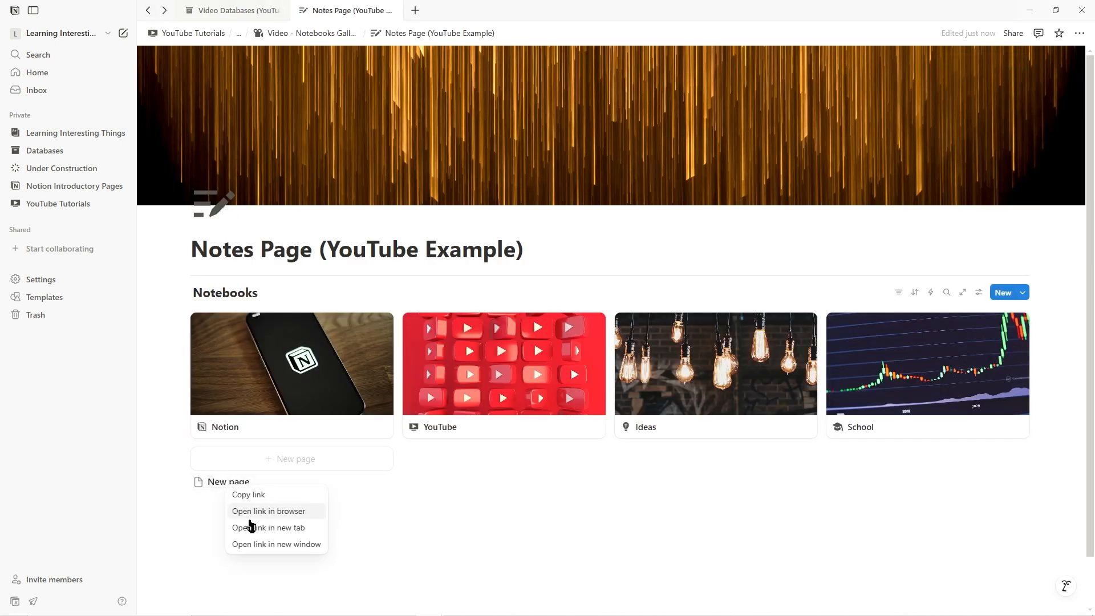
click(289, 531)
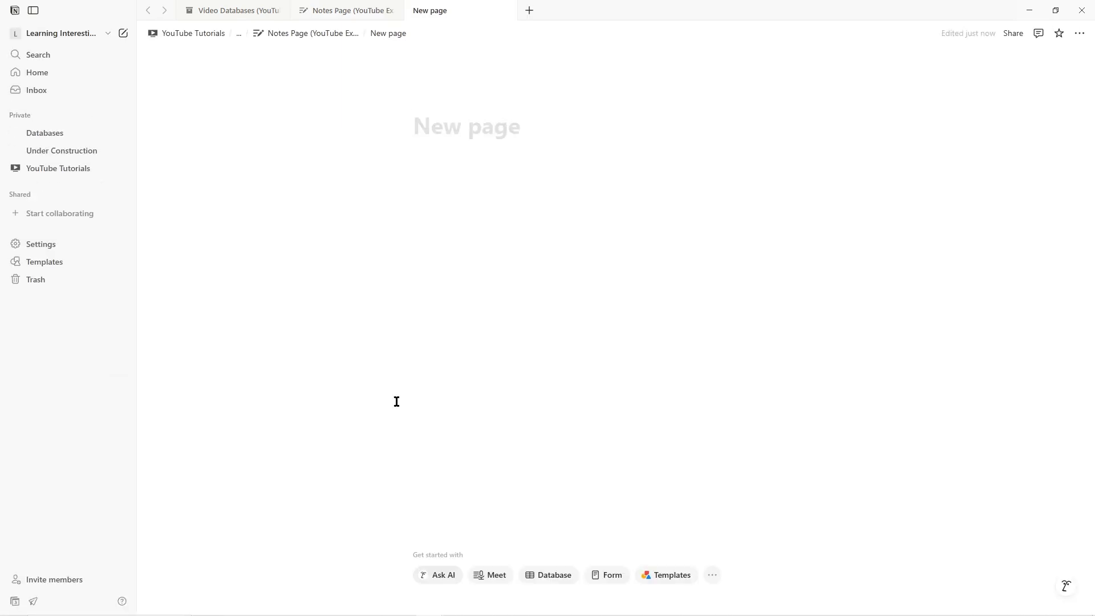
Set the new blank subpage to full width.
click(359, 12)
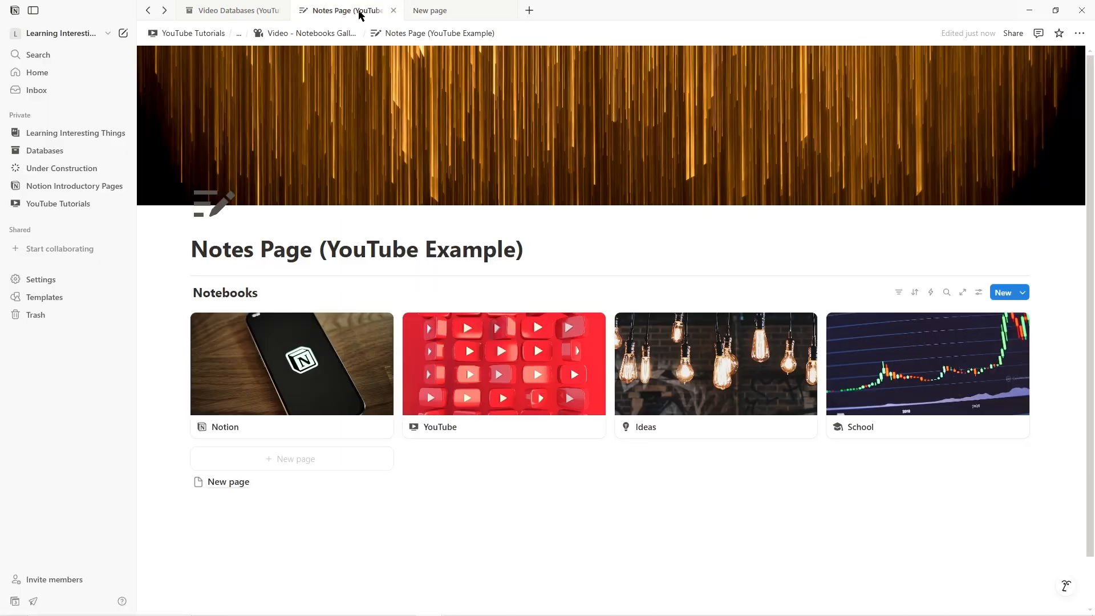
click(439, 15)
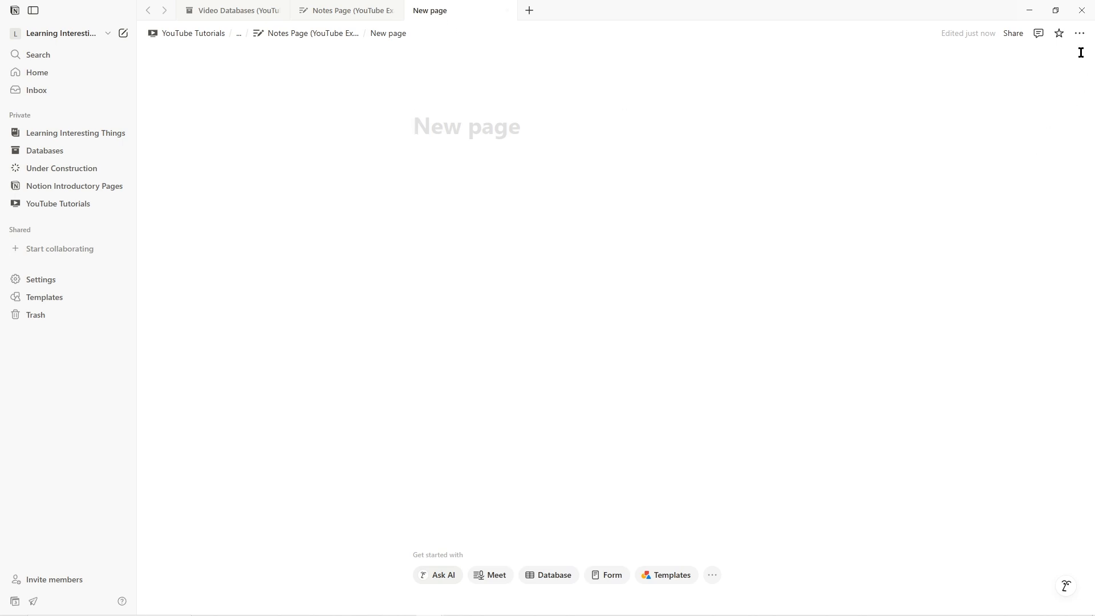
click(1081, 34)
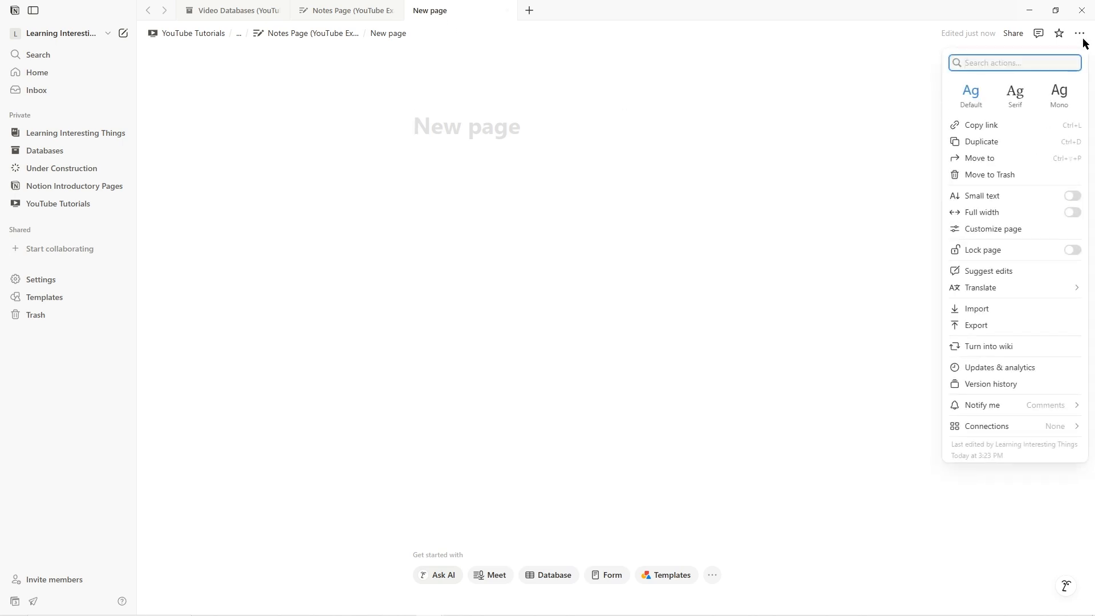
click(995, 215)
click(474, 163)
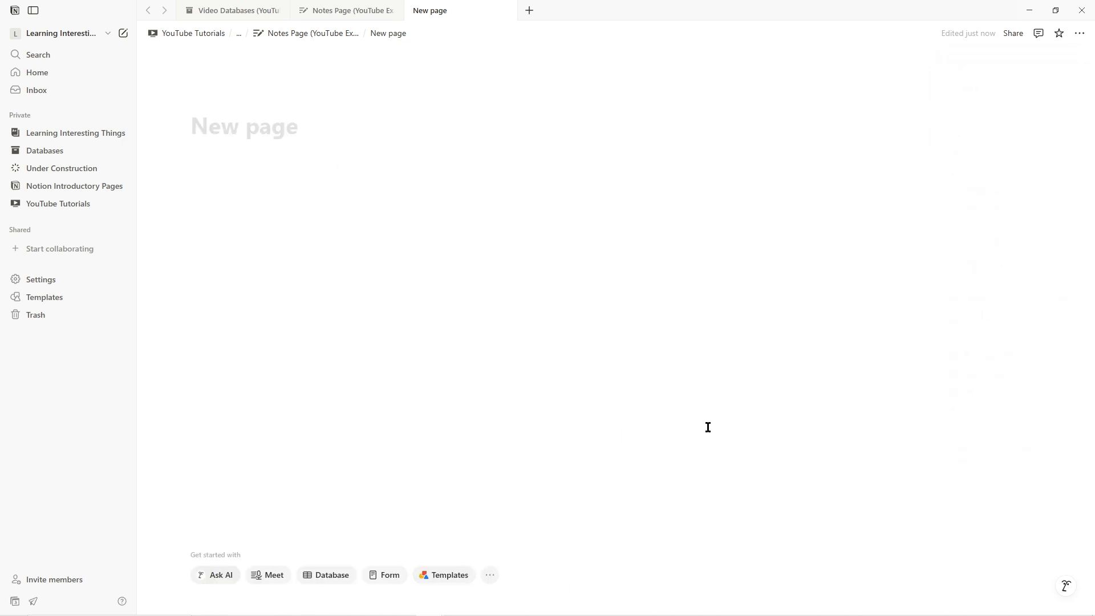
Title the new subpage "Notes".
click(346, 12)
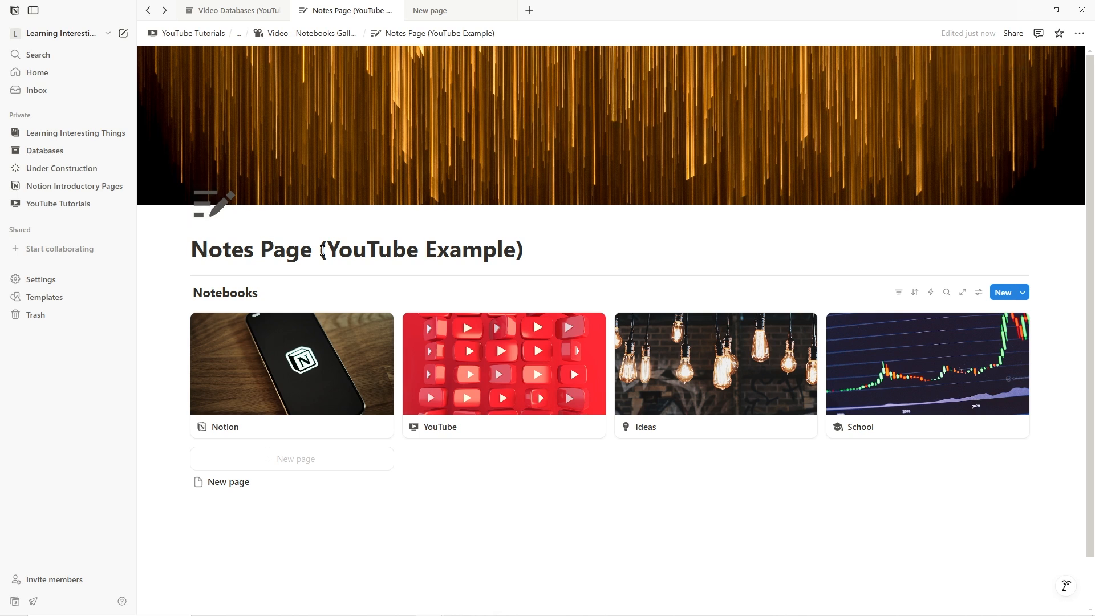
click(442, 11)
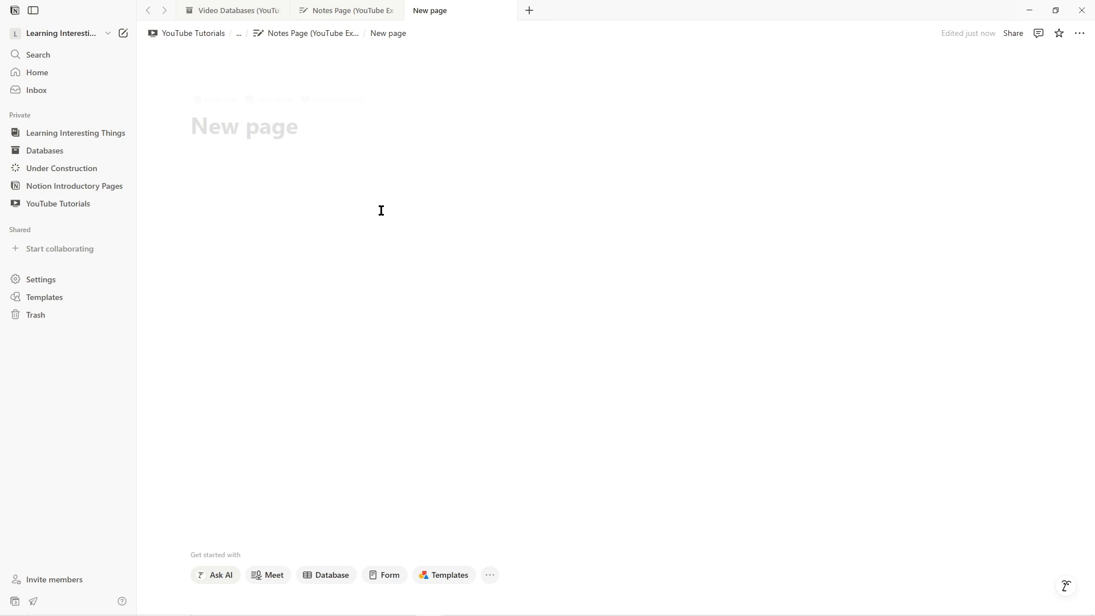
click(249, 131)
text(Notes)
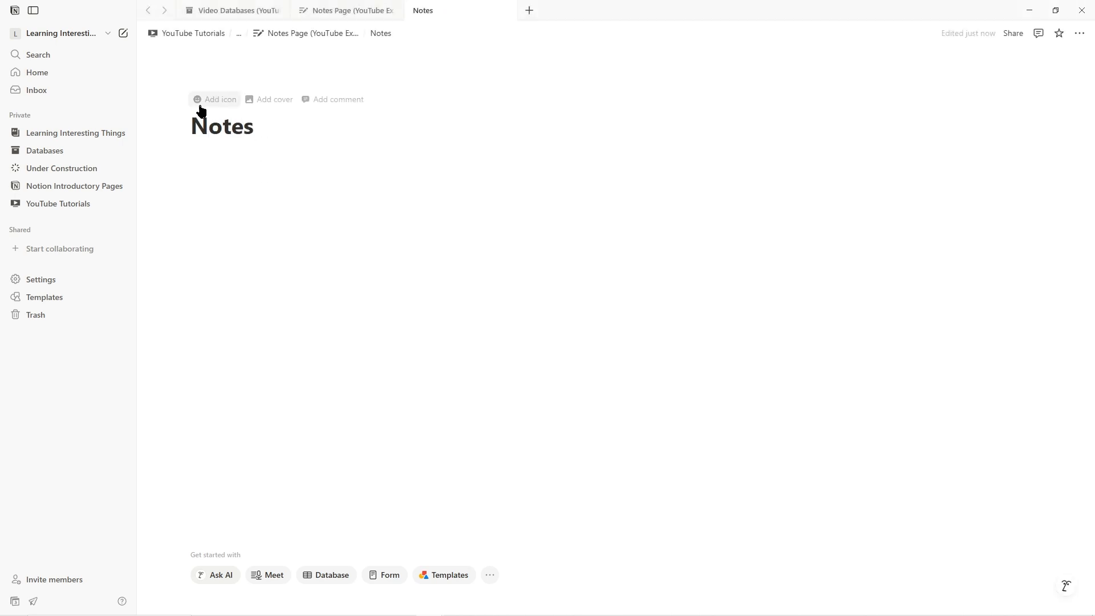
Give the Notes page the dark grey pencil-in-a-square icon, found by filtering the icons for "pencil".
click(202, 106)
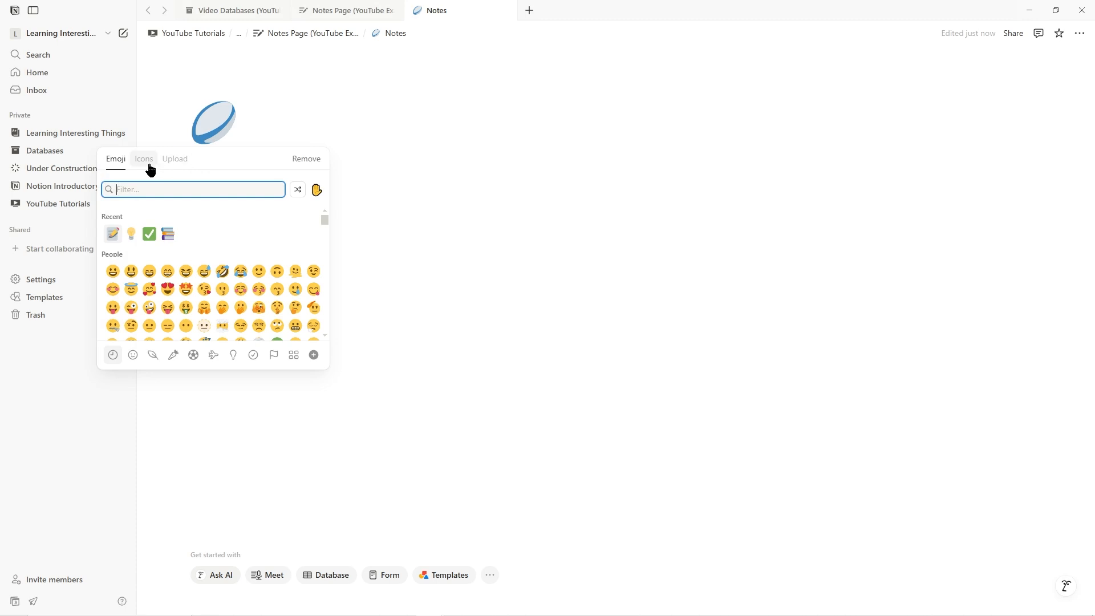
click(150, 165)
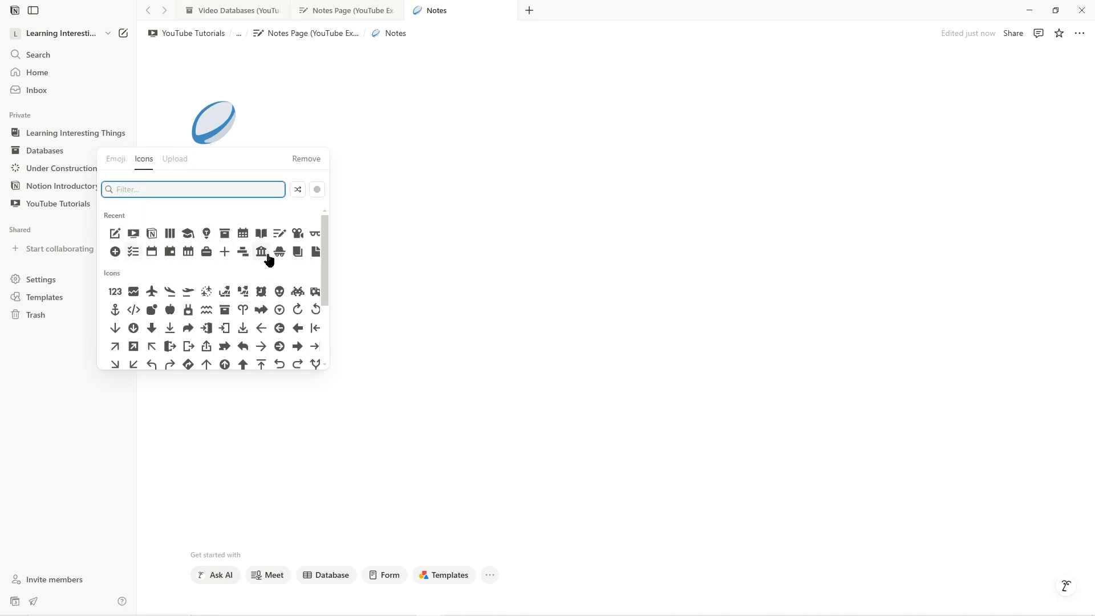
text(pencil)
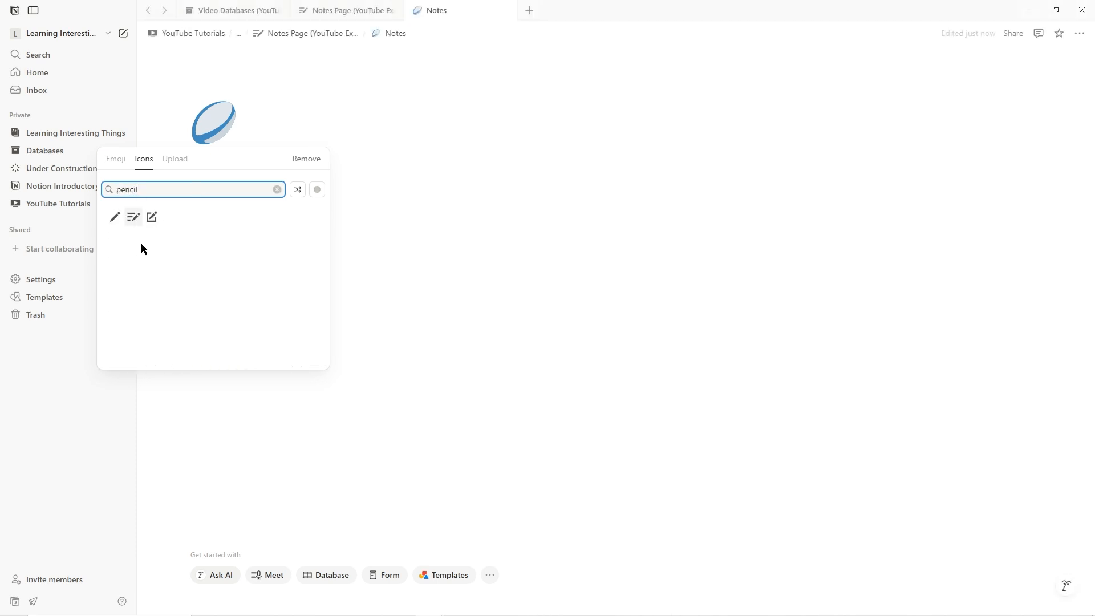
mouse_move(153, 221)
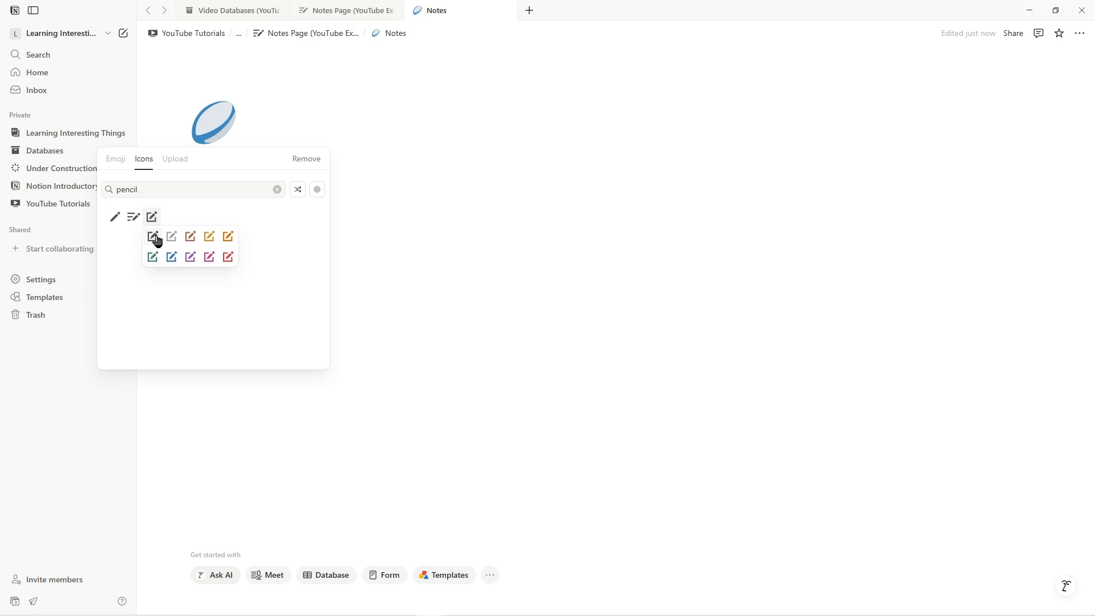
click(153, 238)
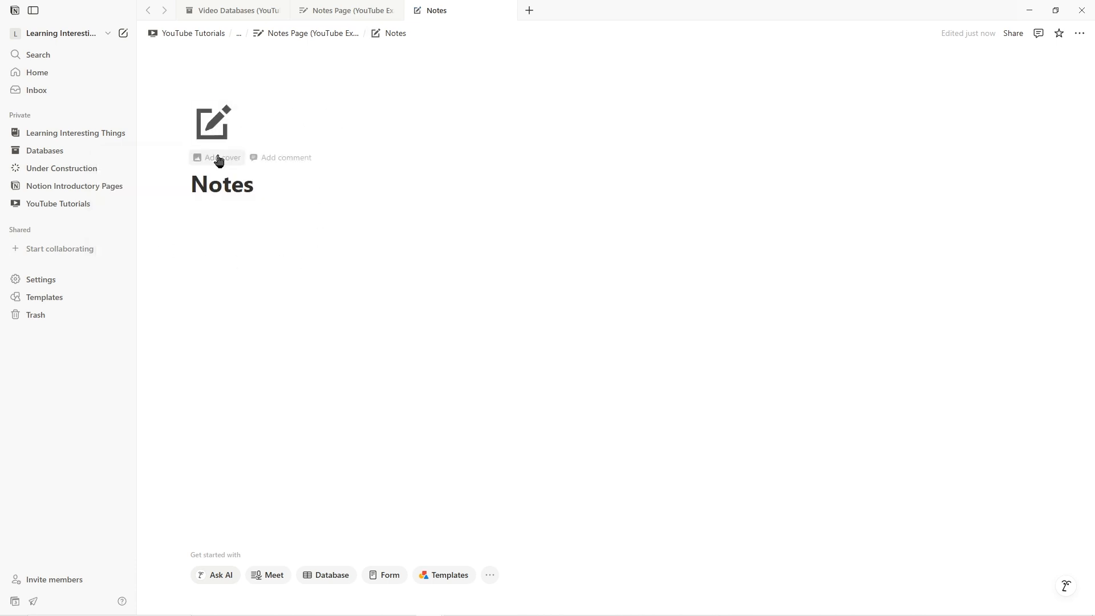
Add a cover to the Notes page using the Unsplash image of blue-white light streaks from a search for "lights".
click(219, 159)
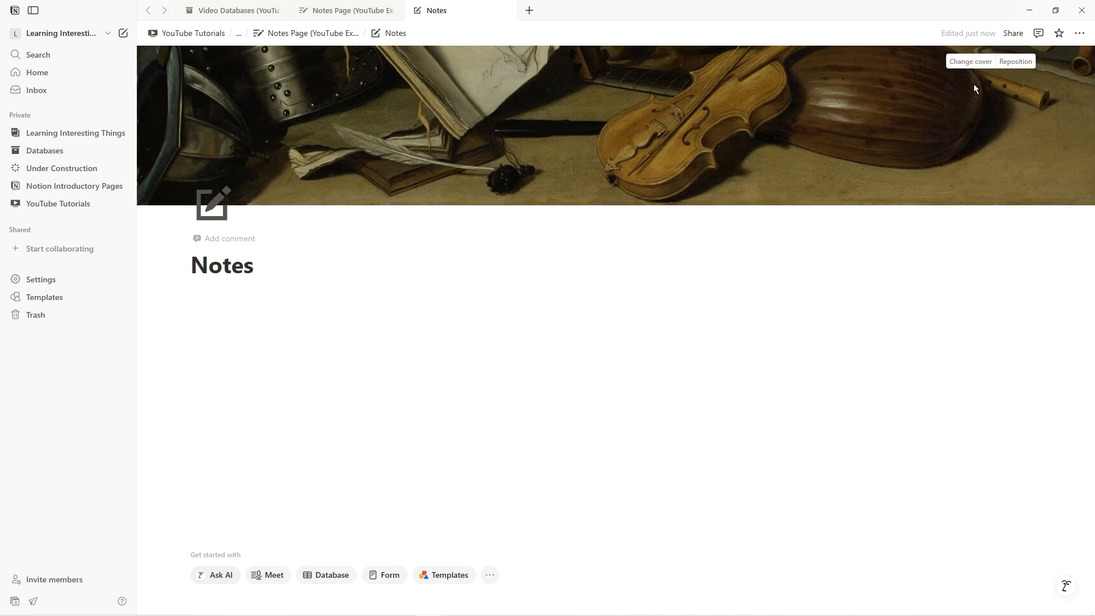
click(970, 67)
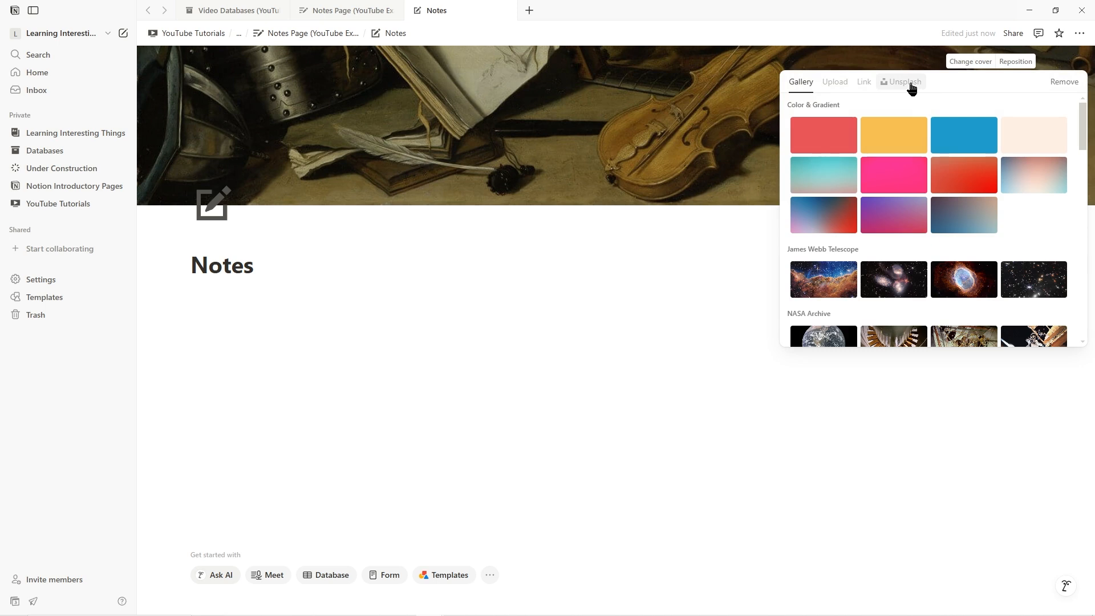
click(913, 85)
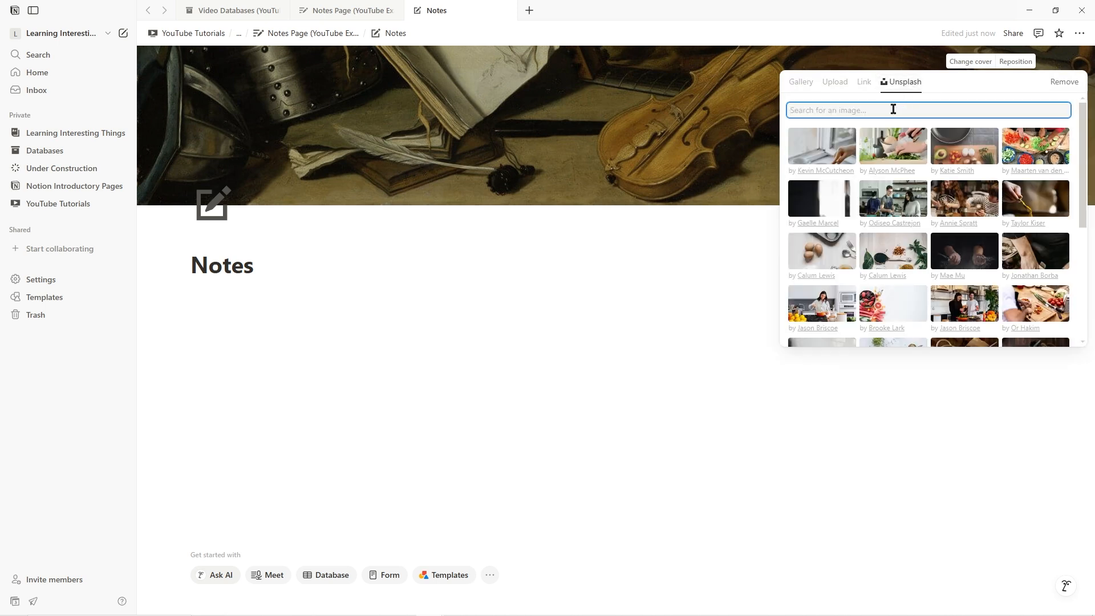
text(lights)
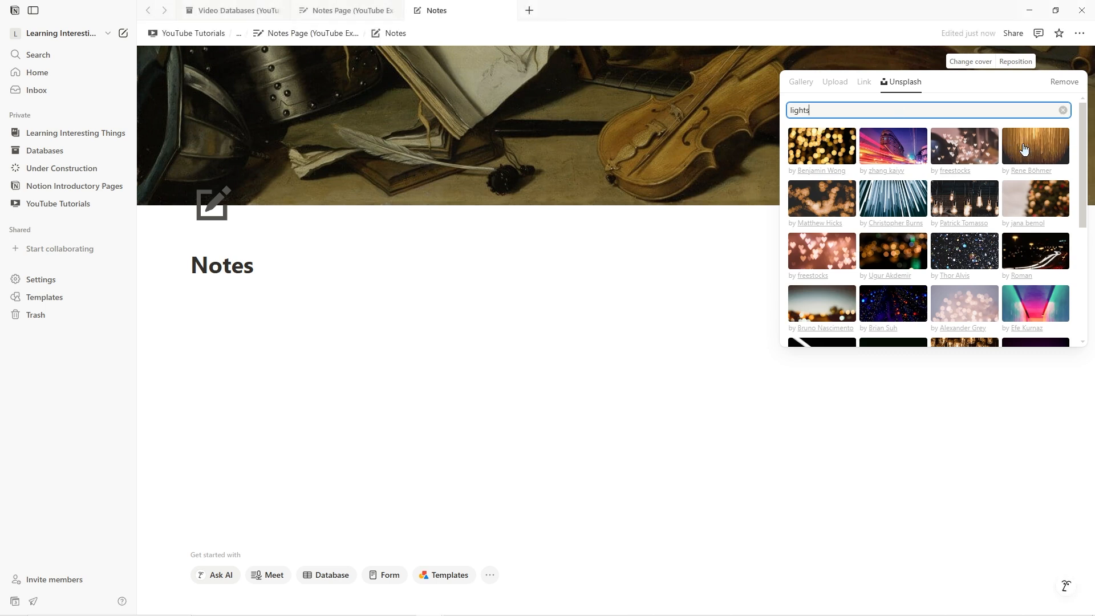
click(900, 196)
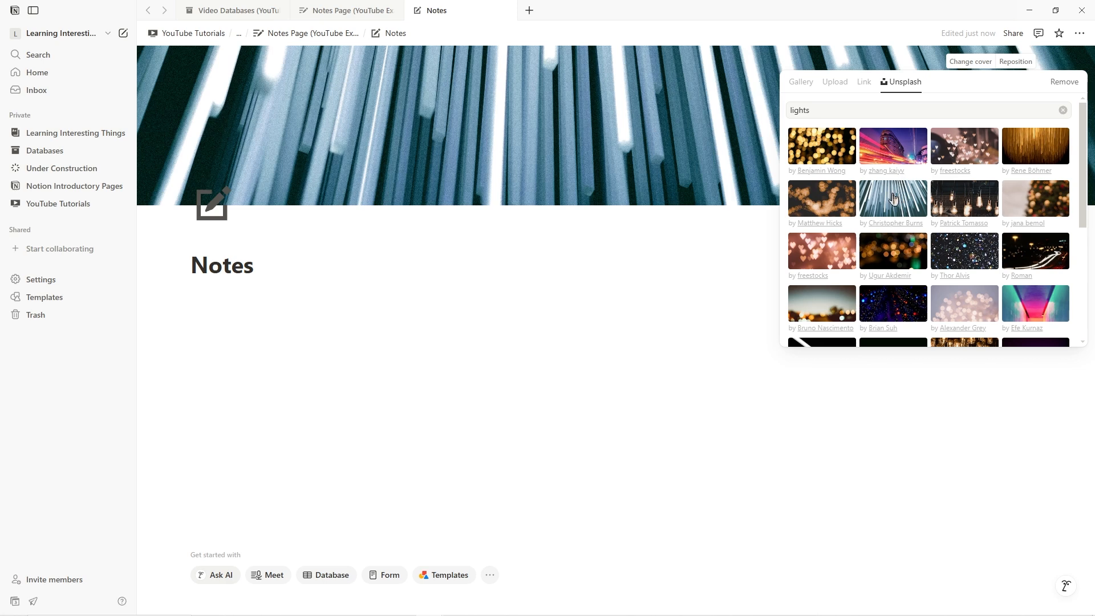
click(696, 170)
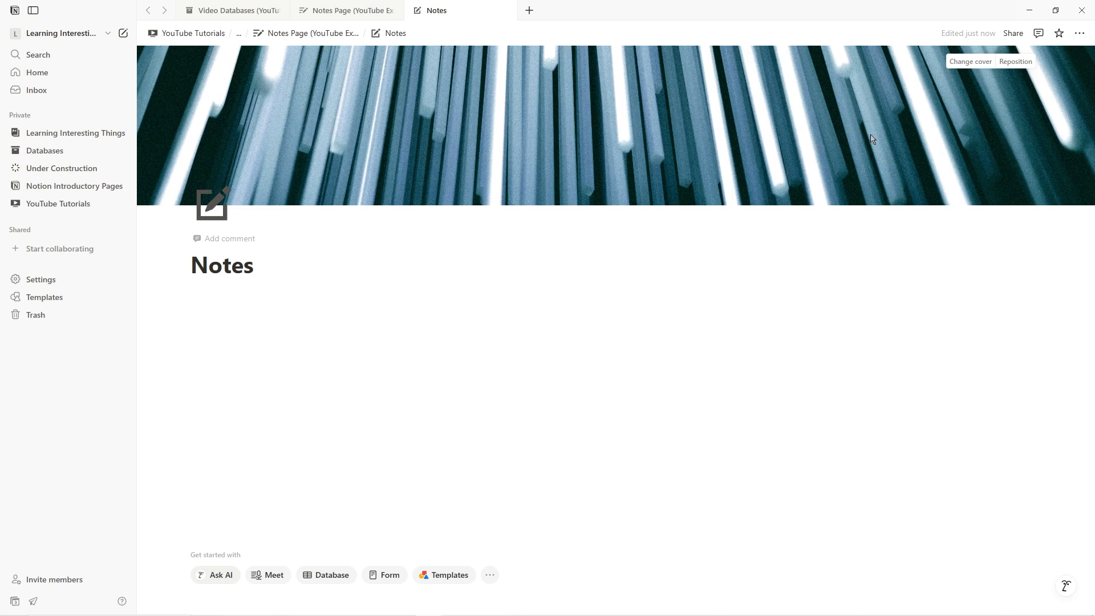
Reposition the Notes page cover image to show a different part of the light streaks.
click(1024, 68)
drag(834, 108, 788, 99)
click(696, 365)
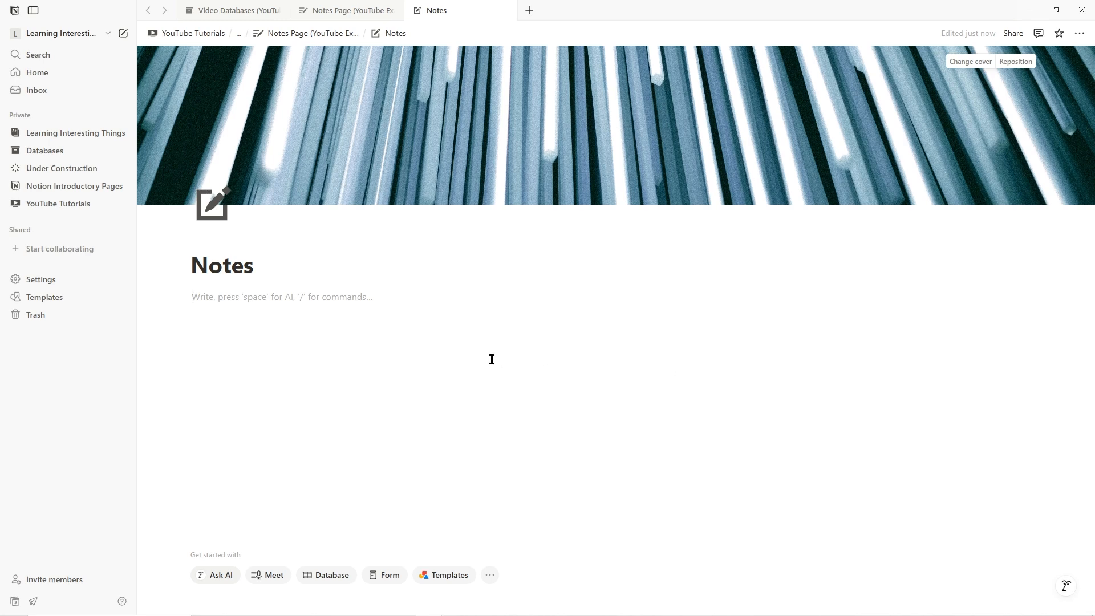
Insert a divider line directly below the title of the Notes page.
click(362, 13)
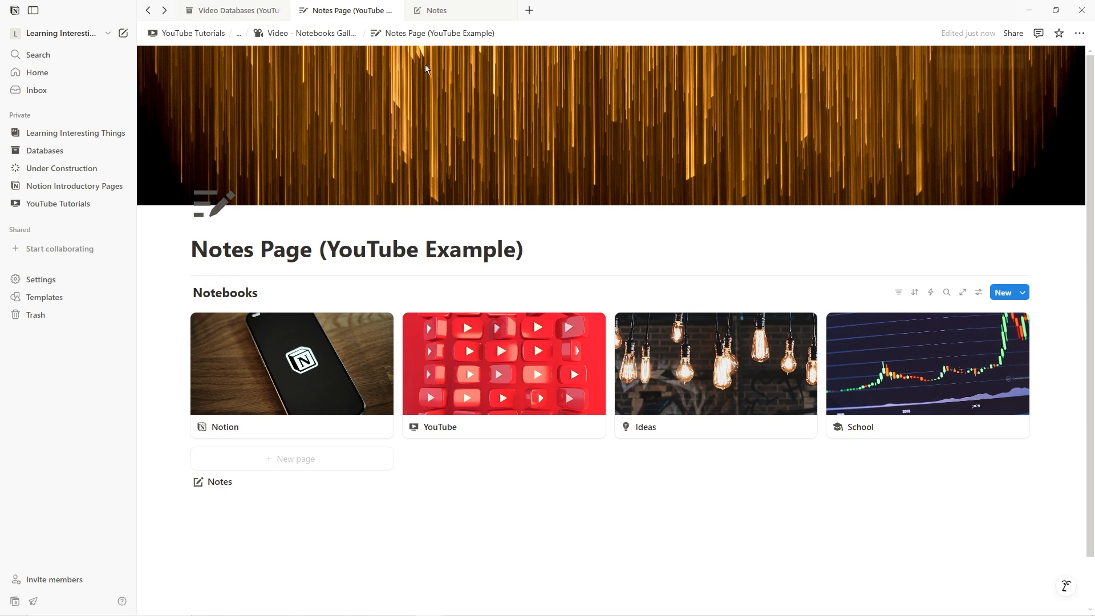
click(455, 11)
click(299, 266)
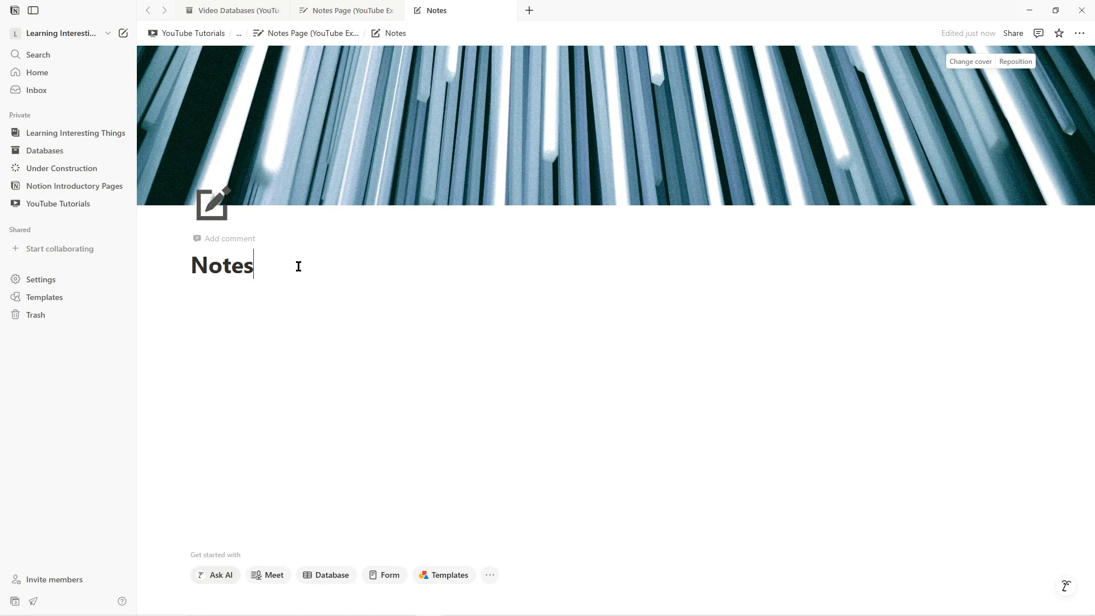
key(Return)
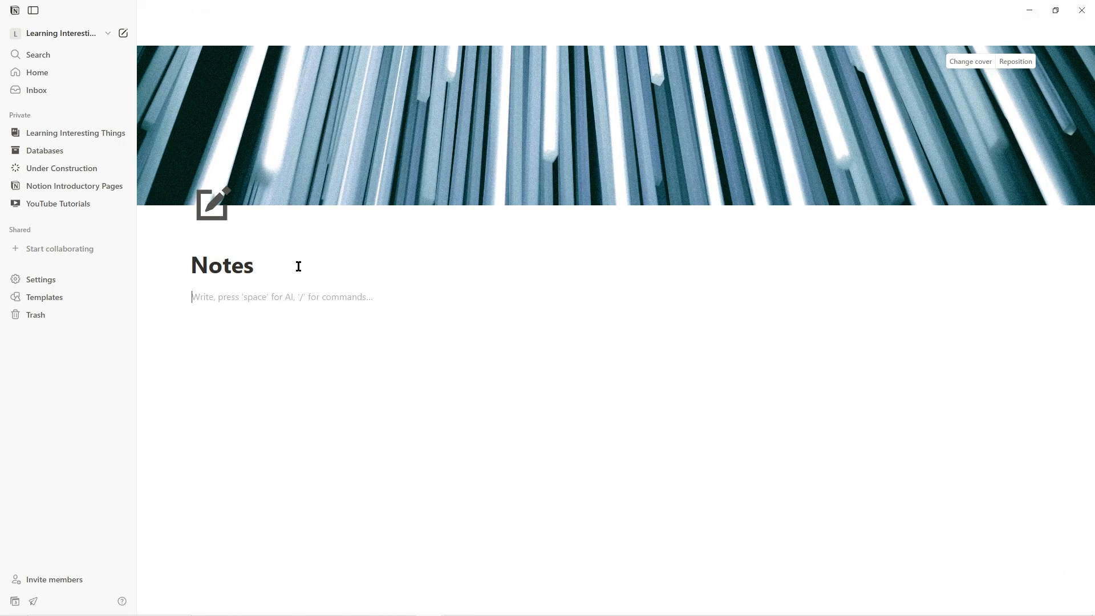
text(---)
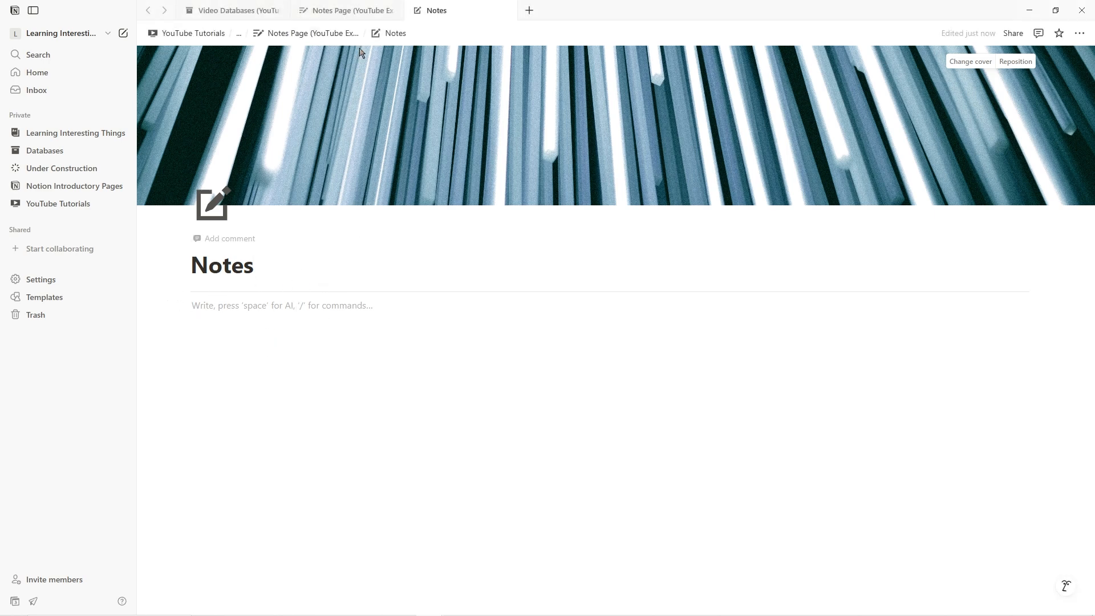
Insert a new table-view database below the divider on the Notes page and title it Notebooks.
click(352, 13)
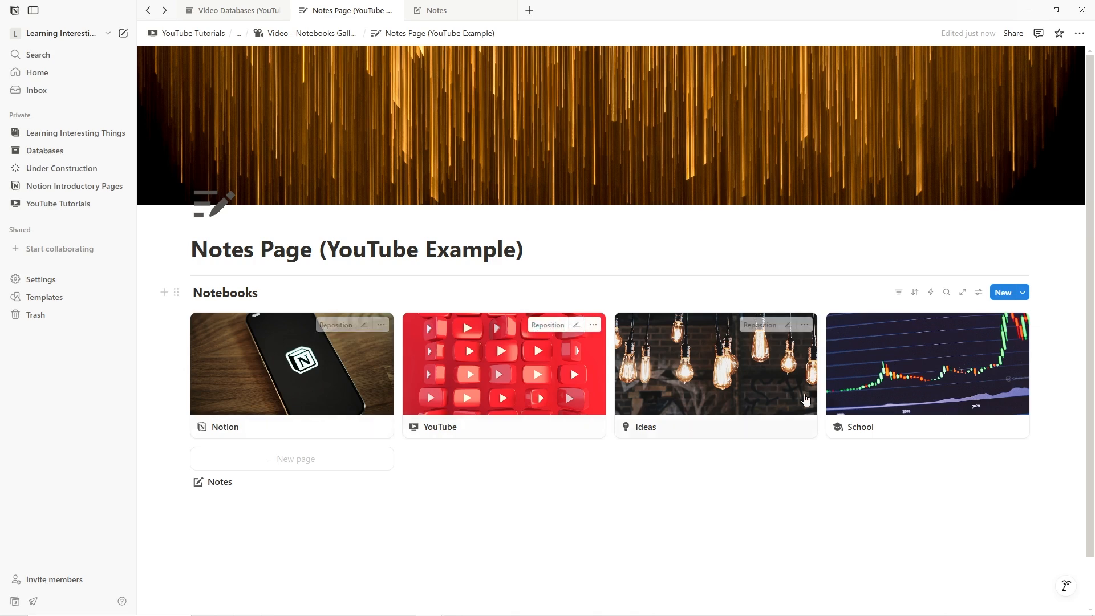
click(471, 15)
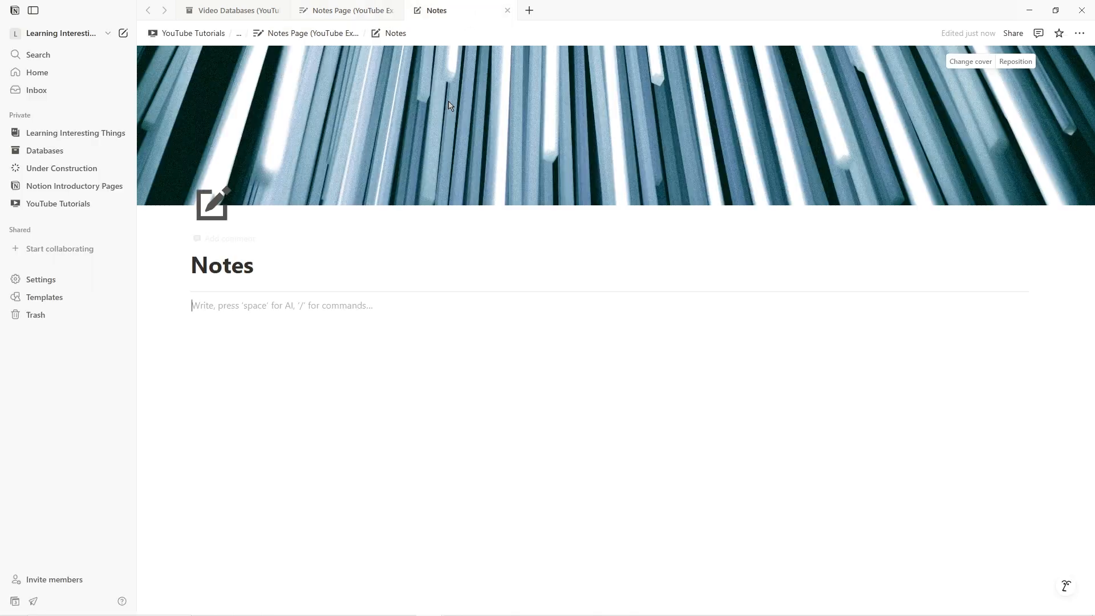
click(274, 305)
text(/data)
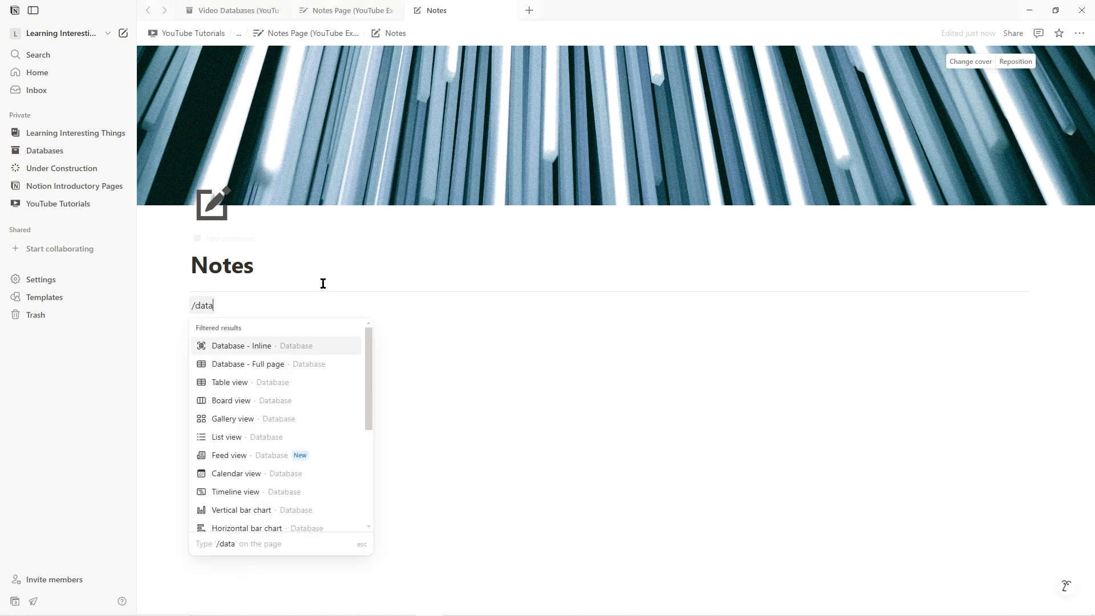
click(236, 386)
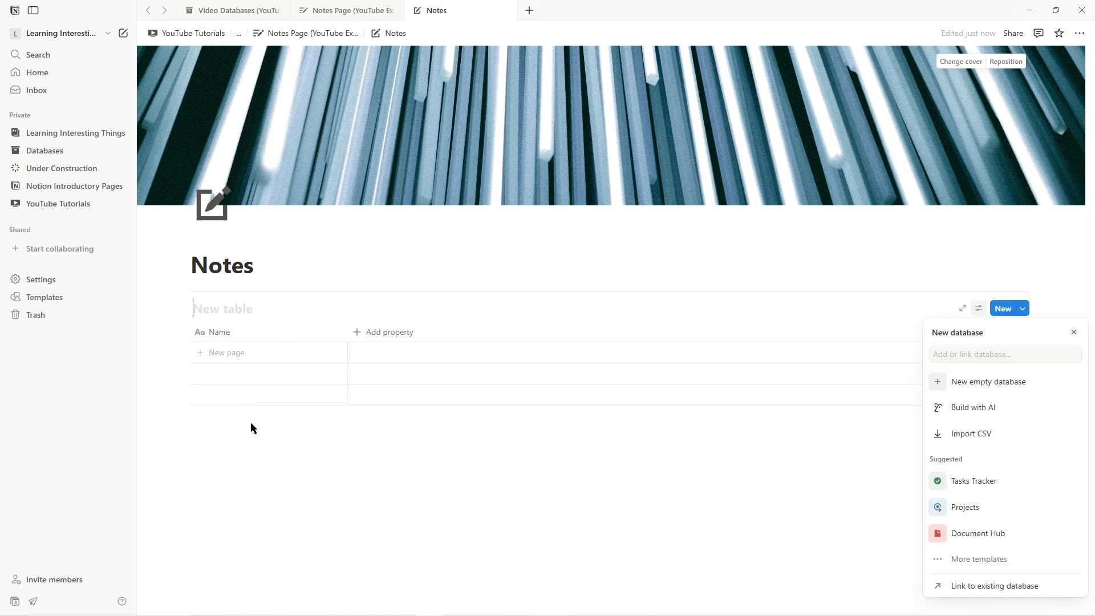
click(226, 308)
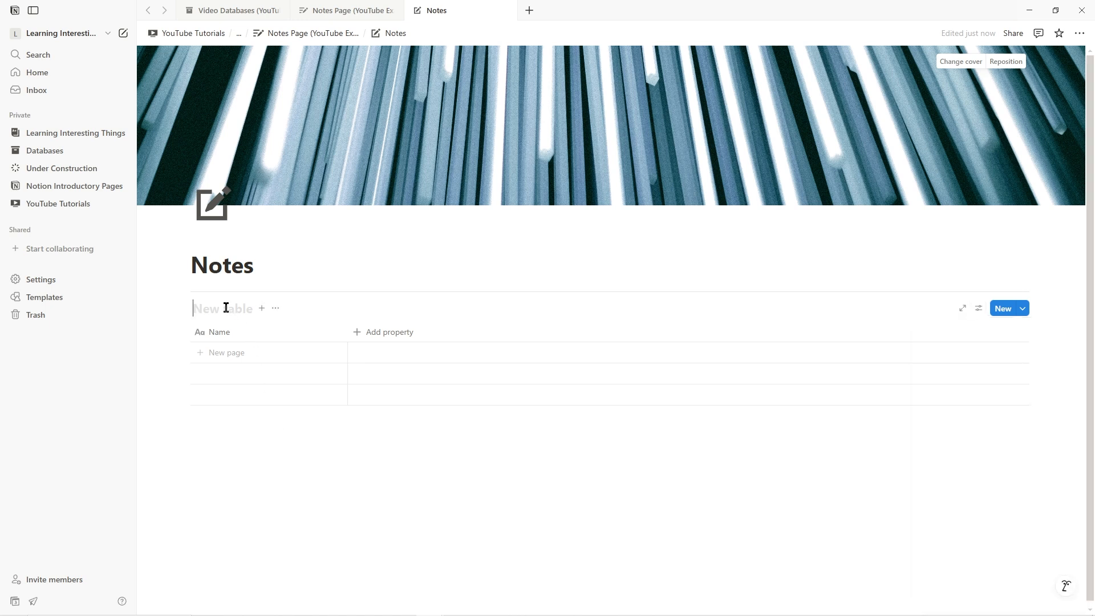
text(Notebooks)
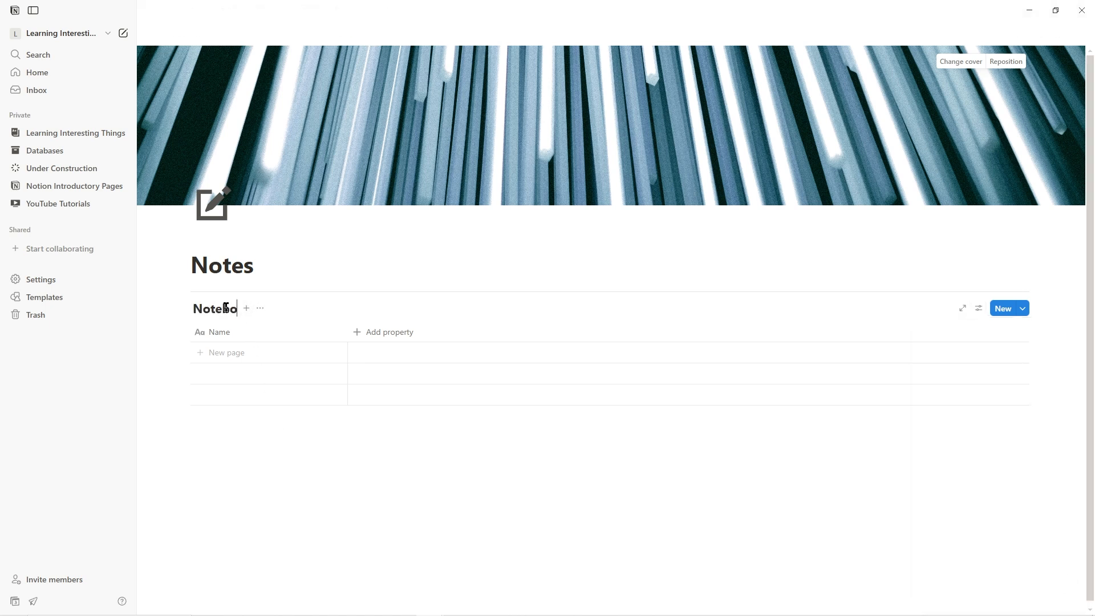
click(269, 502)
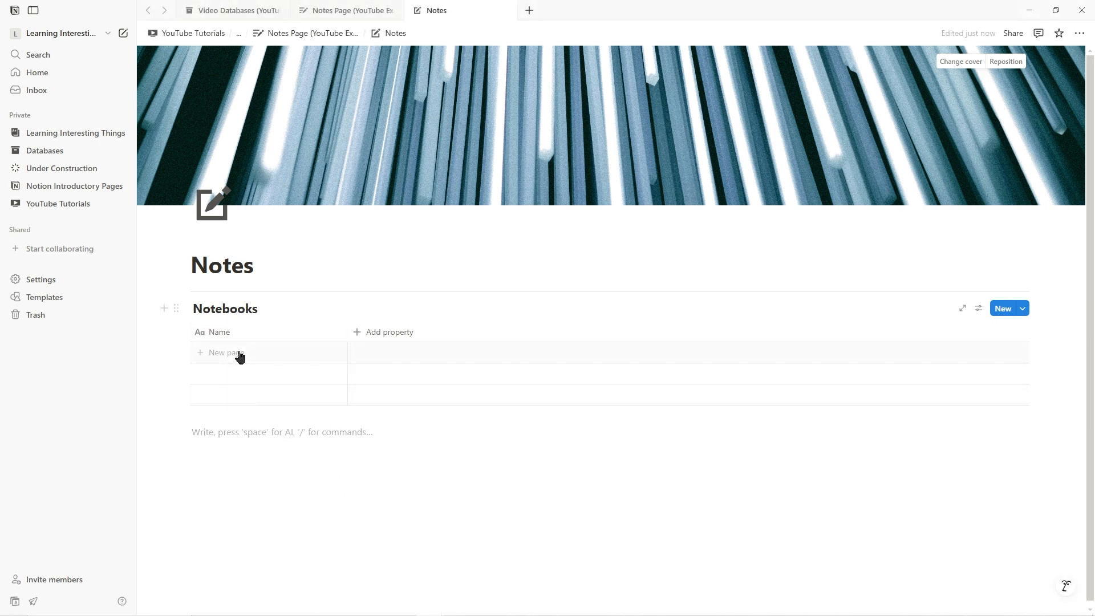
Add four pages named Notion, YouTube, Ideas and School to the Notebooks table.
click(355, 11)
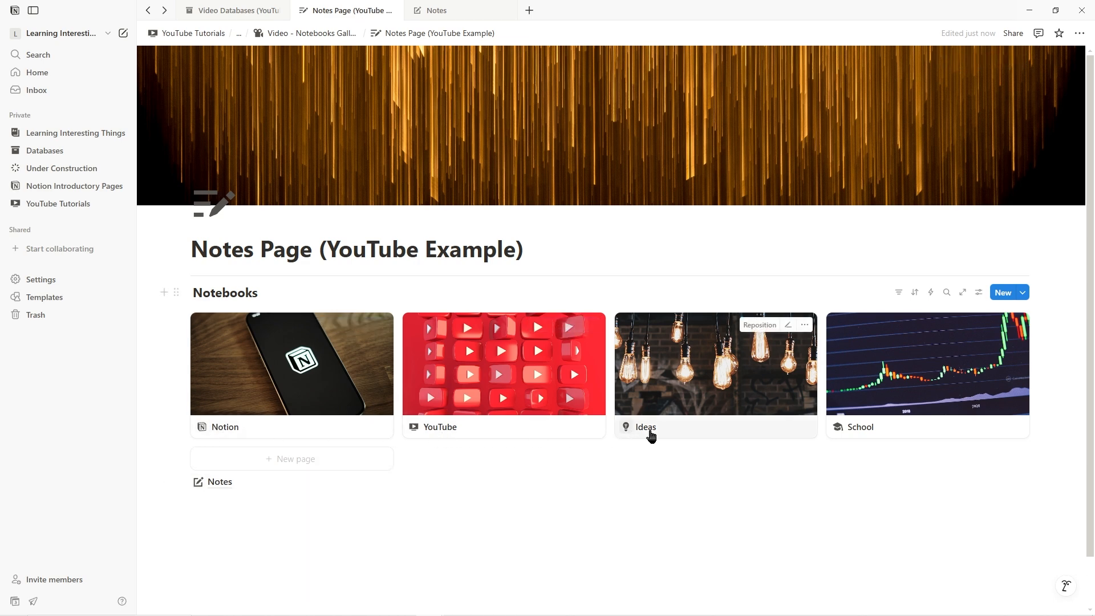
click(445, 11)
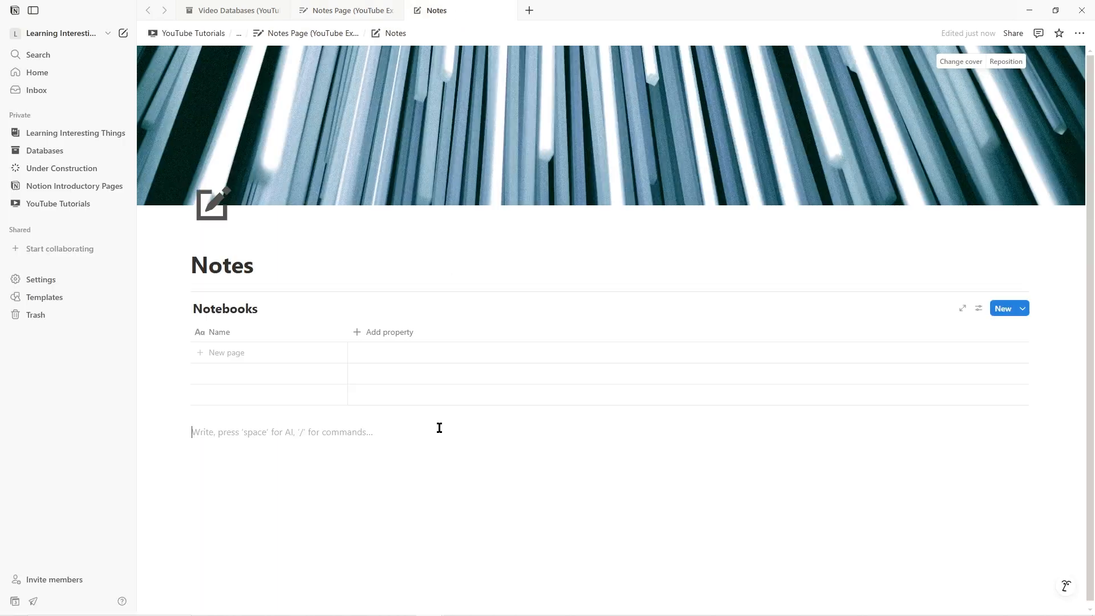
click(246, 354)
text(Notion)
click(227, 375)
text(YouTube)
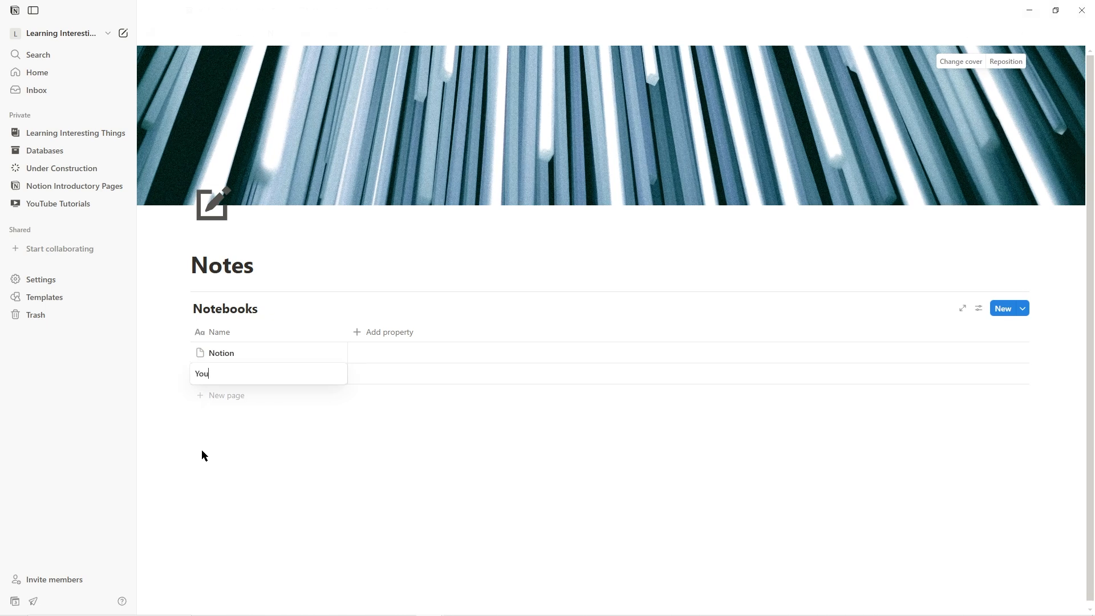
click(229, 390)
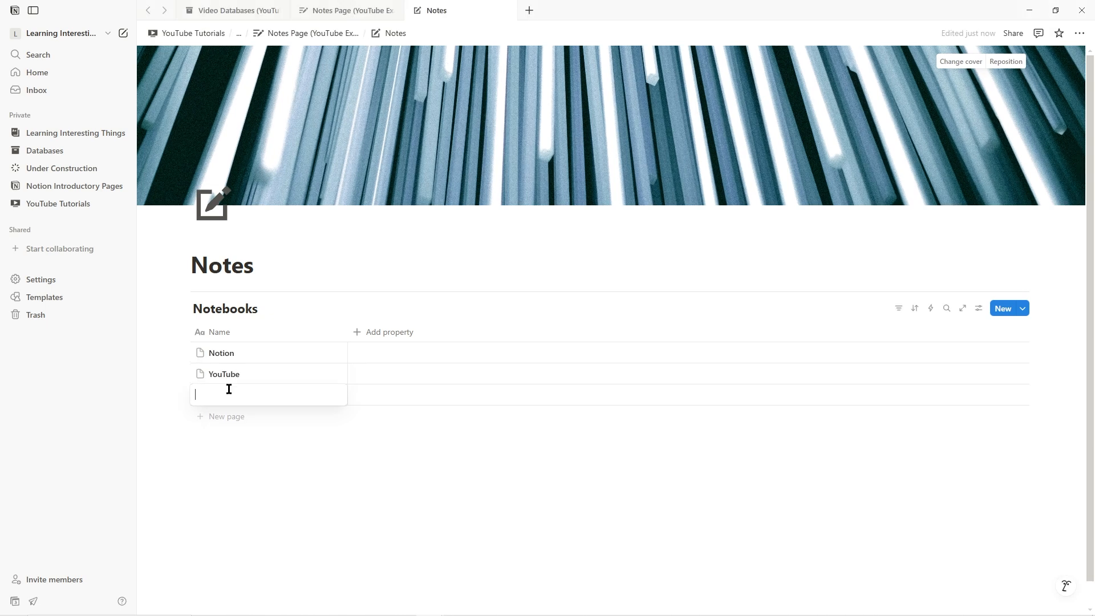
text(Ideas)
click(228, 416)
text(School)
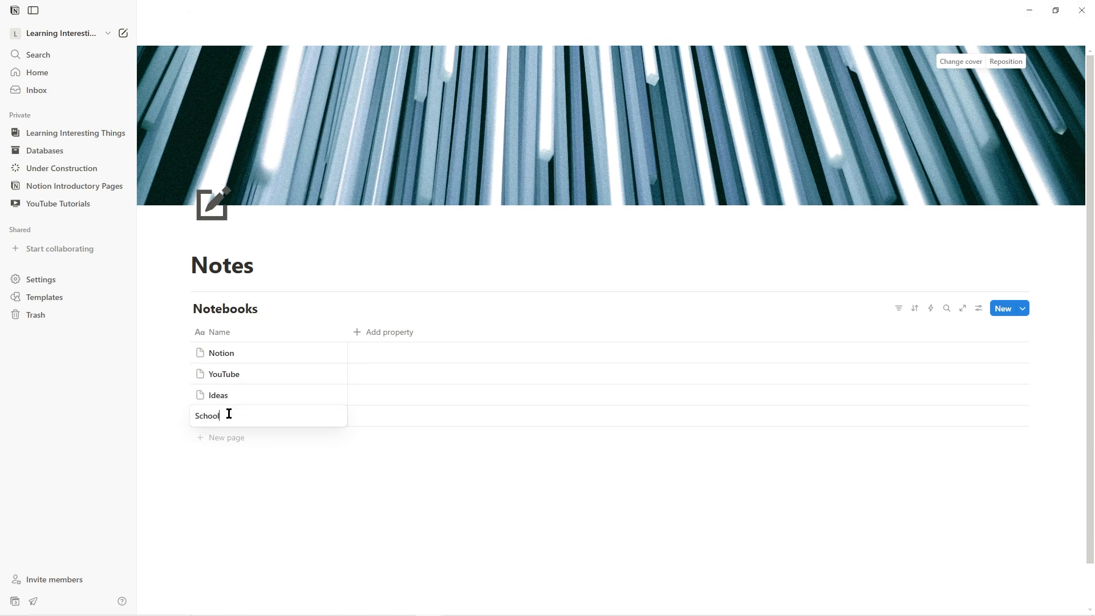
click(366, 536)
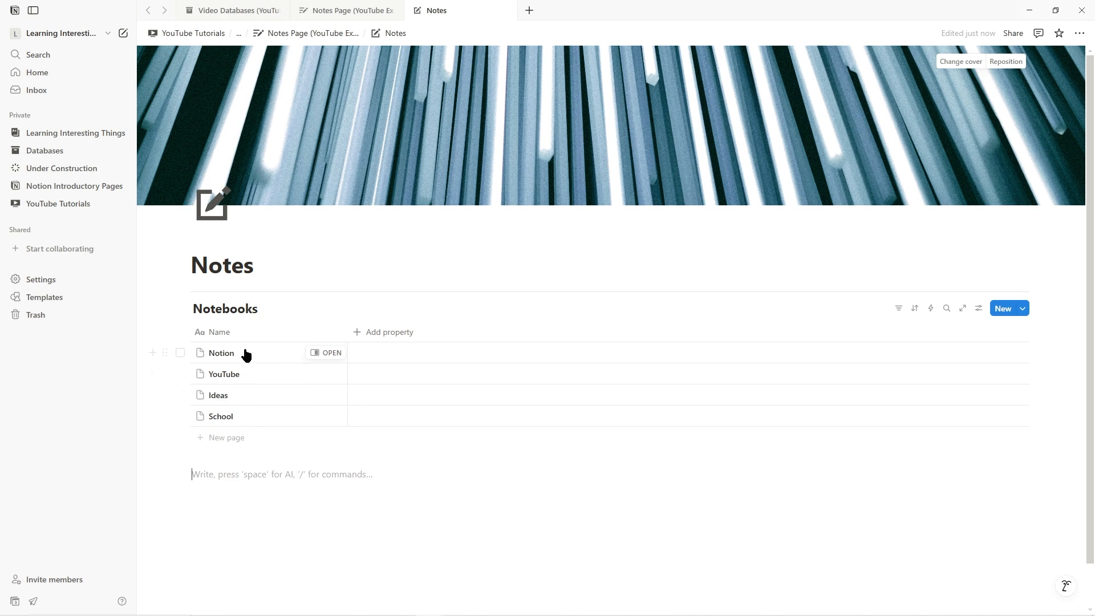
Rename the table's Name property to Notebooks and give it the three-vertical-bars icon.
click(221, 333)
drag(232, 349, 210, 354)
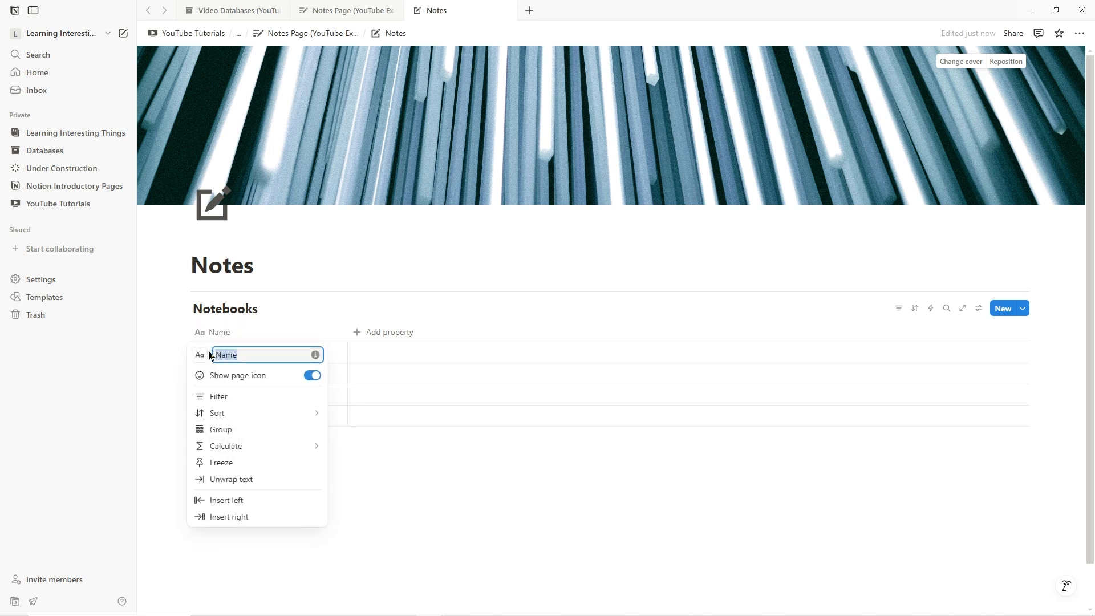
text(Notebooks)
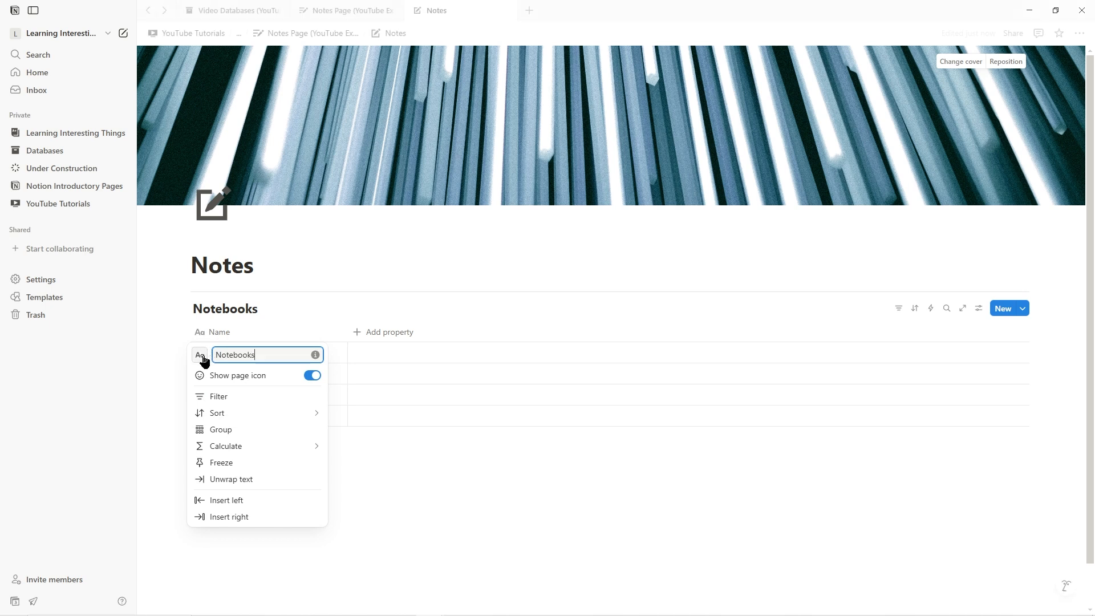
click(201, 356)
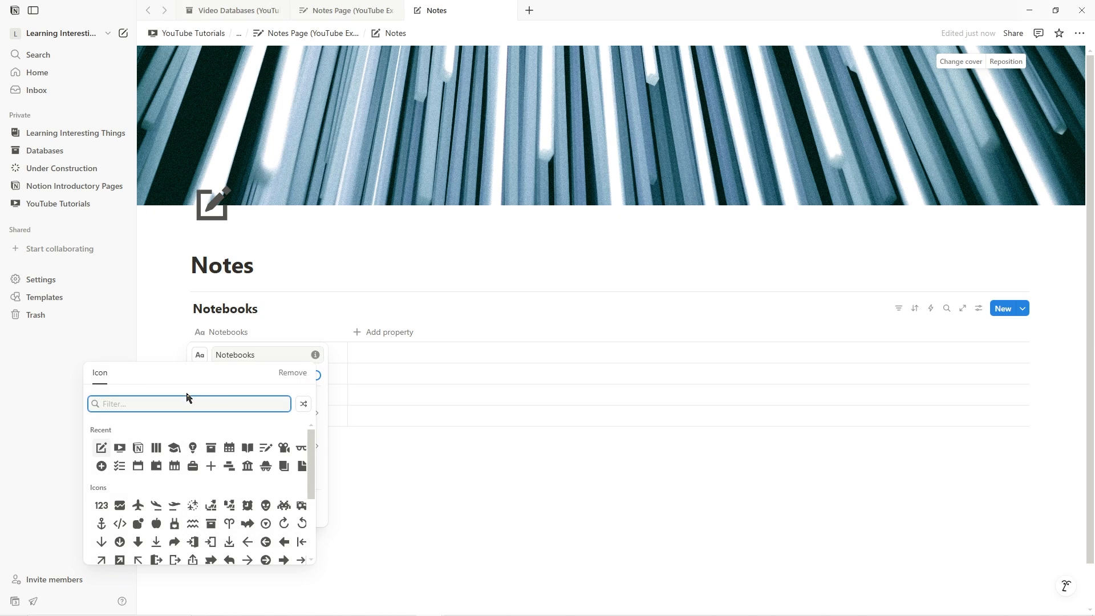
click(156, 448)
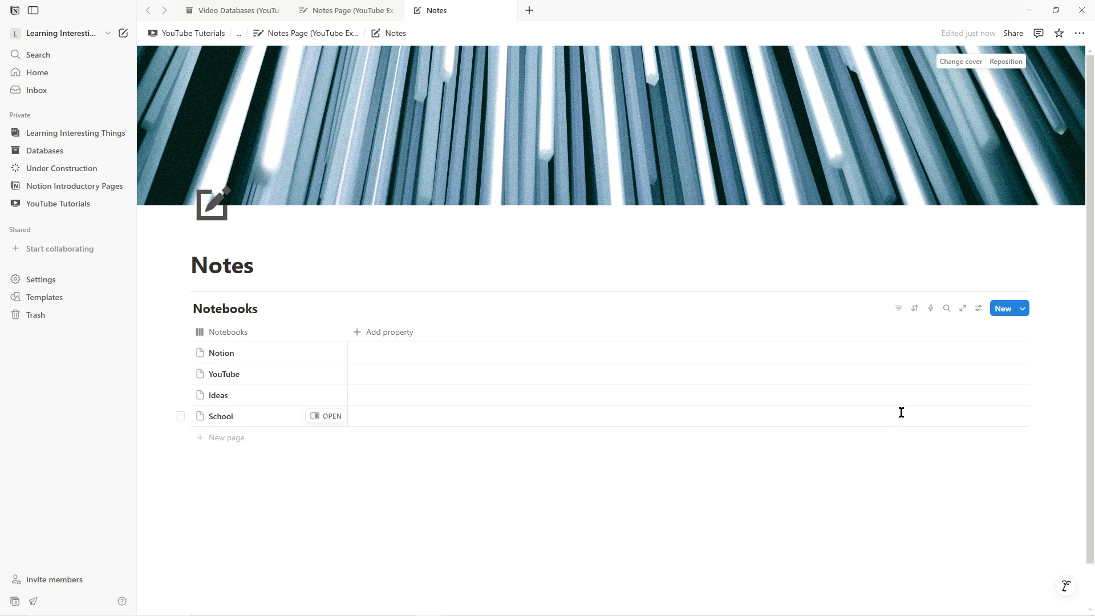
Change the layout of the Notebooks database from table to Gallery.
click(979, 309)
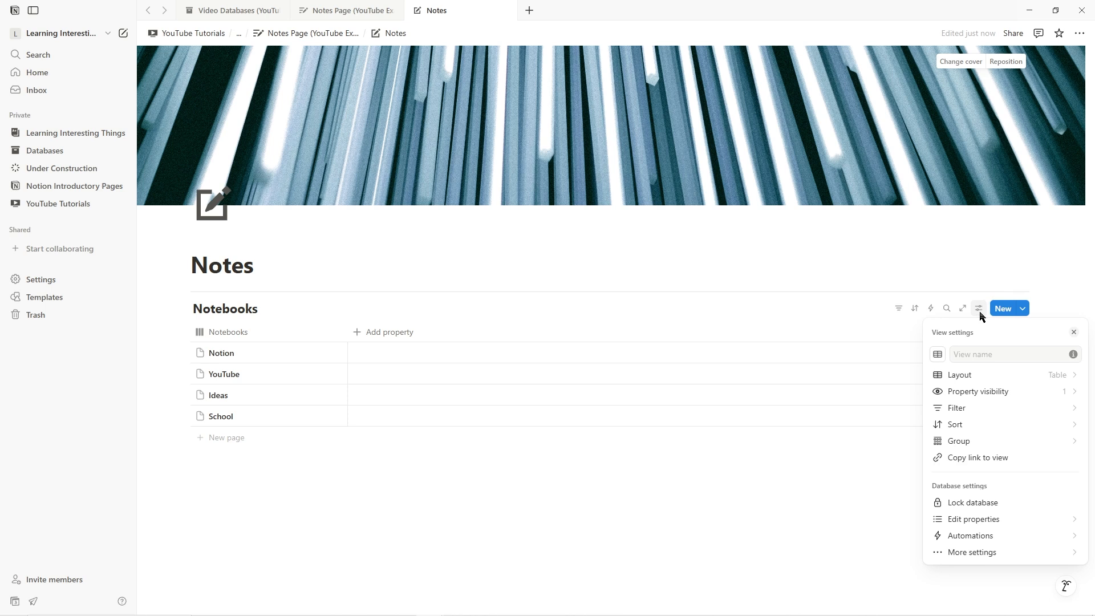
click(1060, 377)
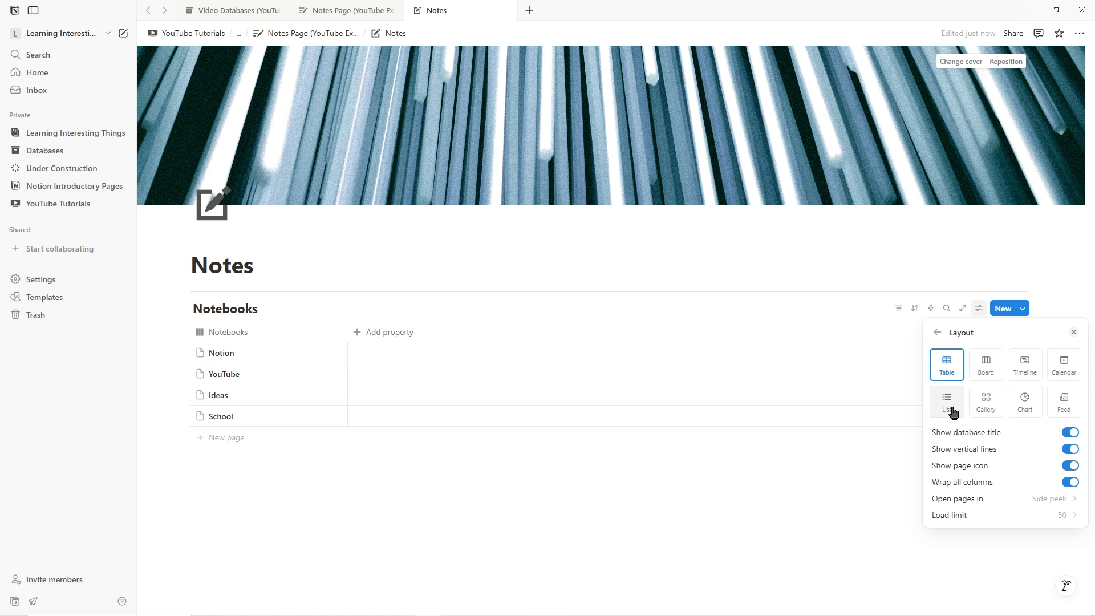
click(989, 412)
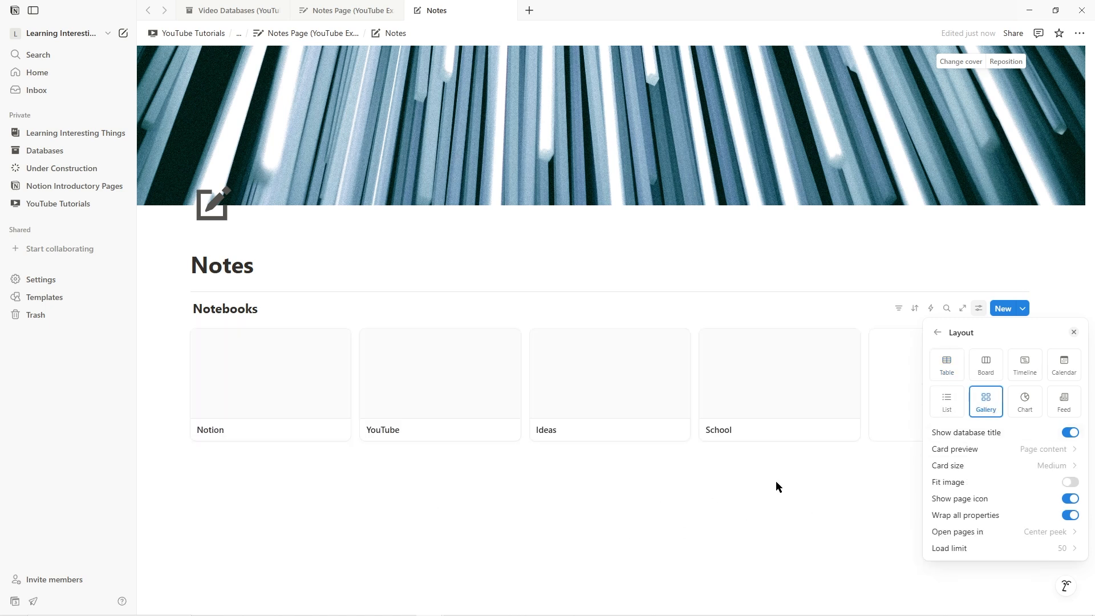
click(692, 492)
Open the Notion notebook from the gallery as a full page and turn on full width for it.
click(362, 18)
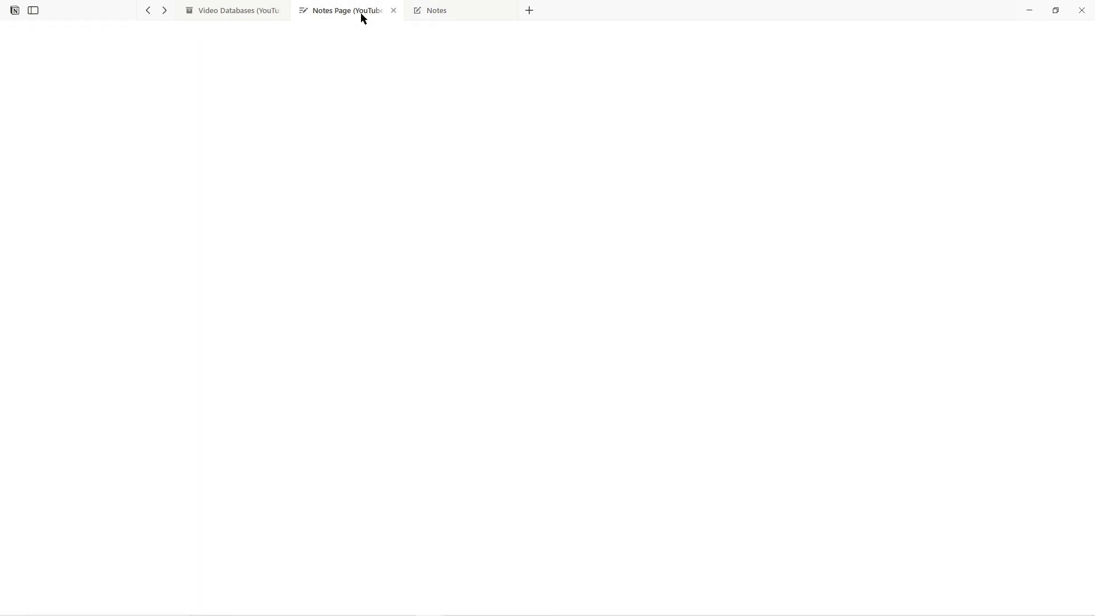
click(459, 11)
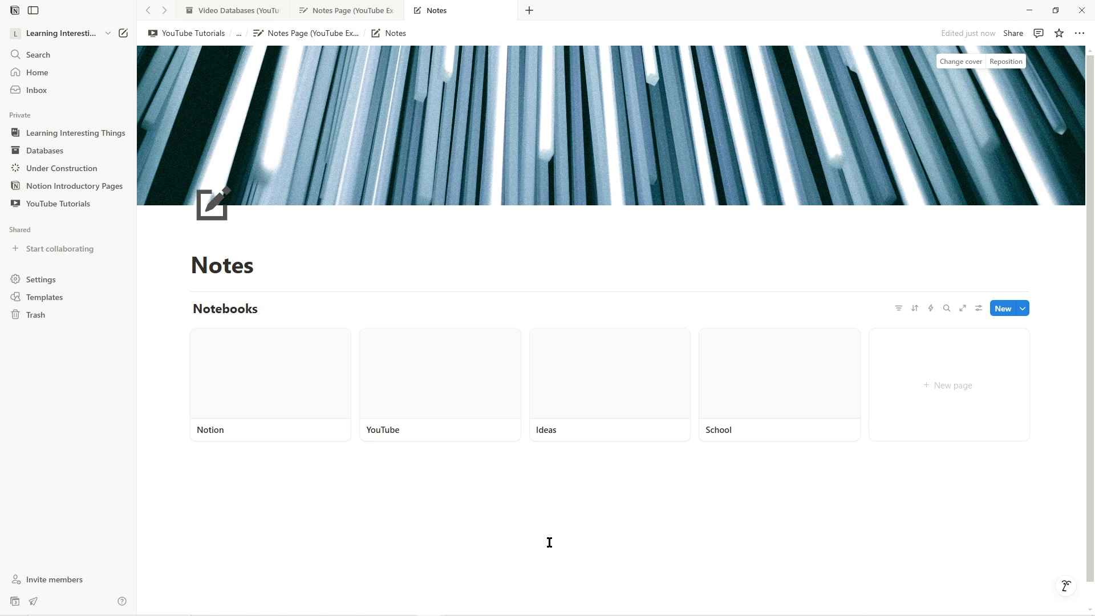
click(362, 16)
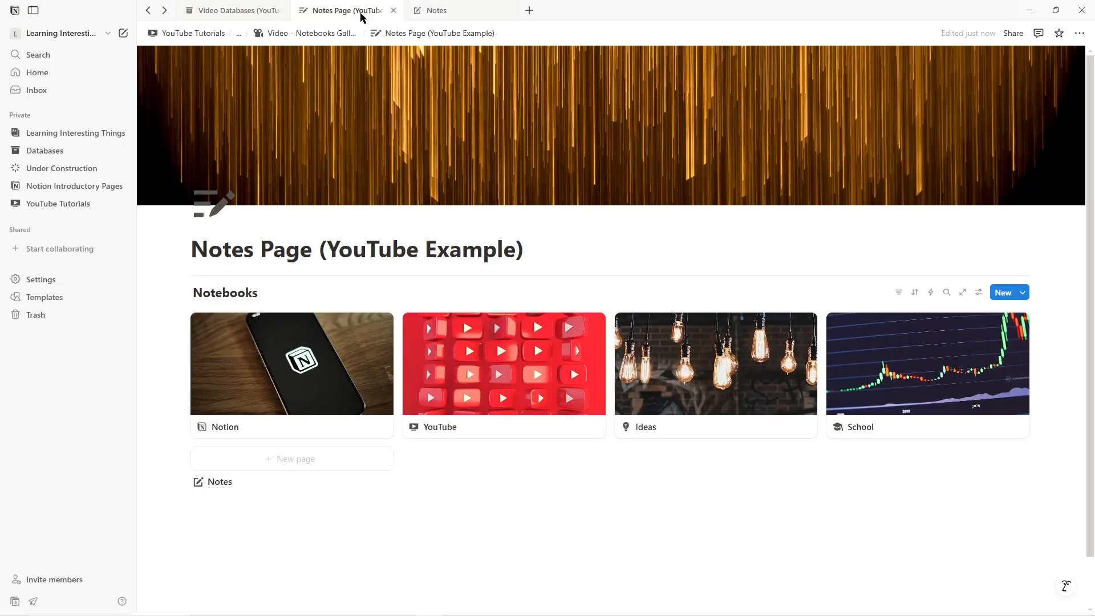
click(436, 11)
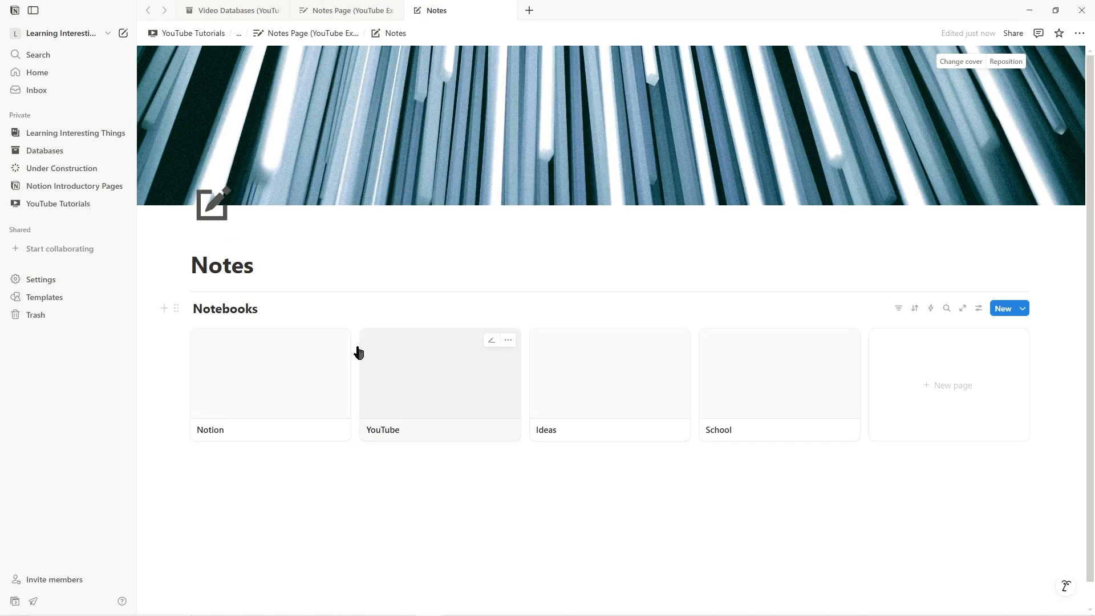
click(268, 381)
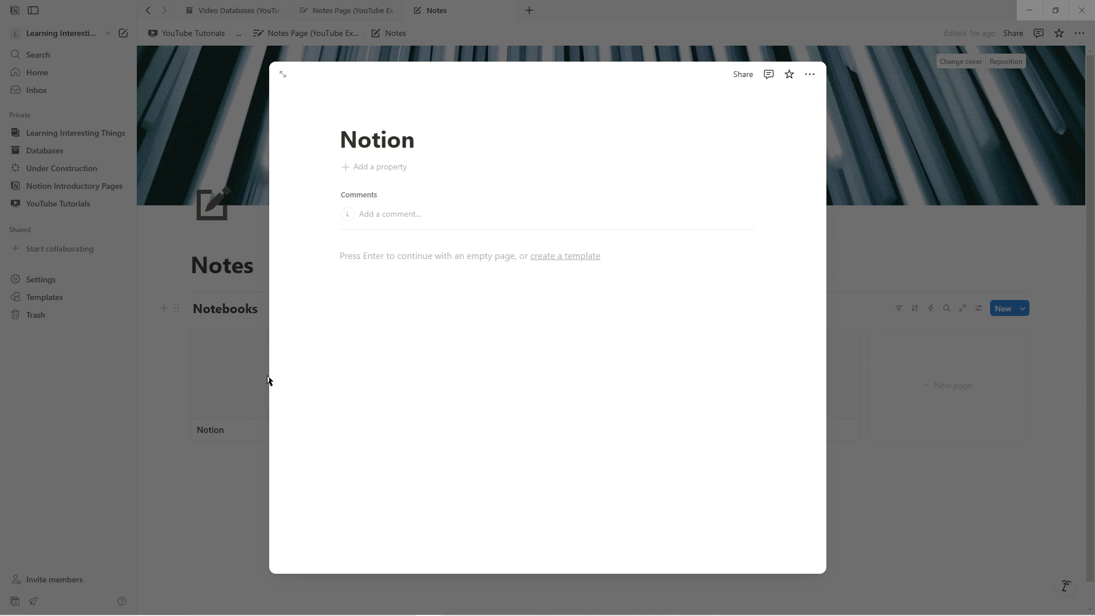
click(283, 74)
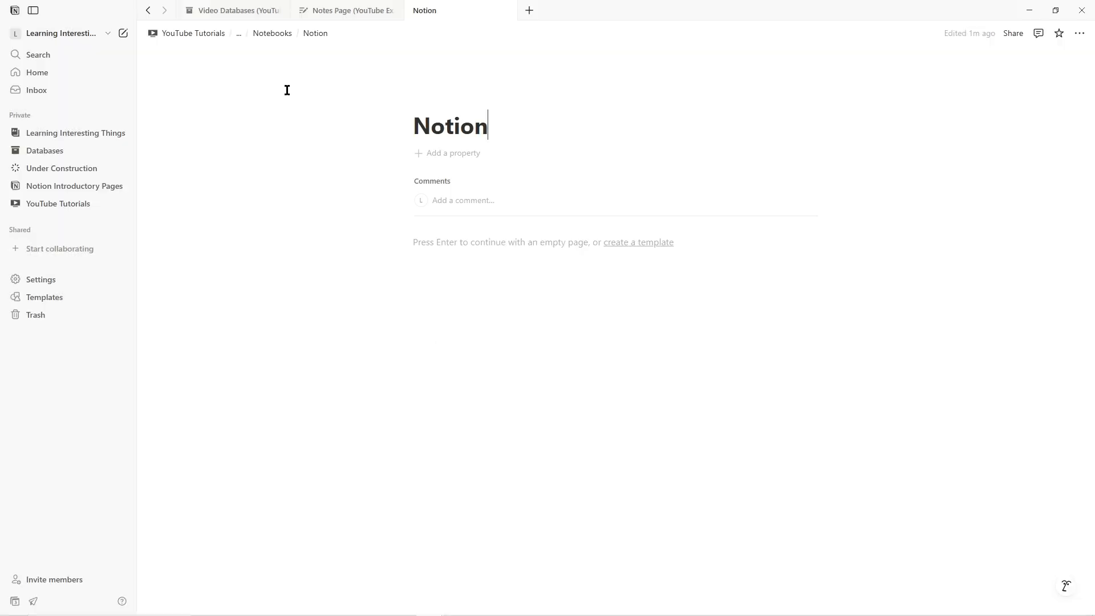
click(1079, 34)
click(1013, 213)
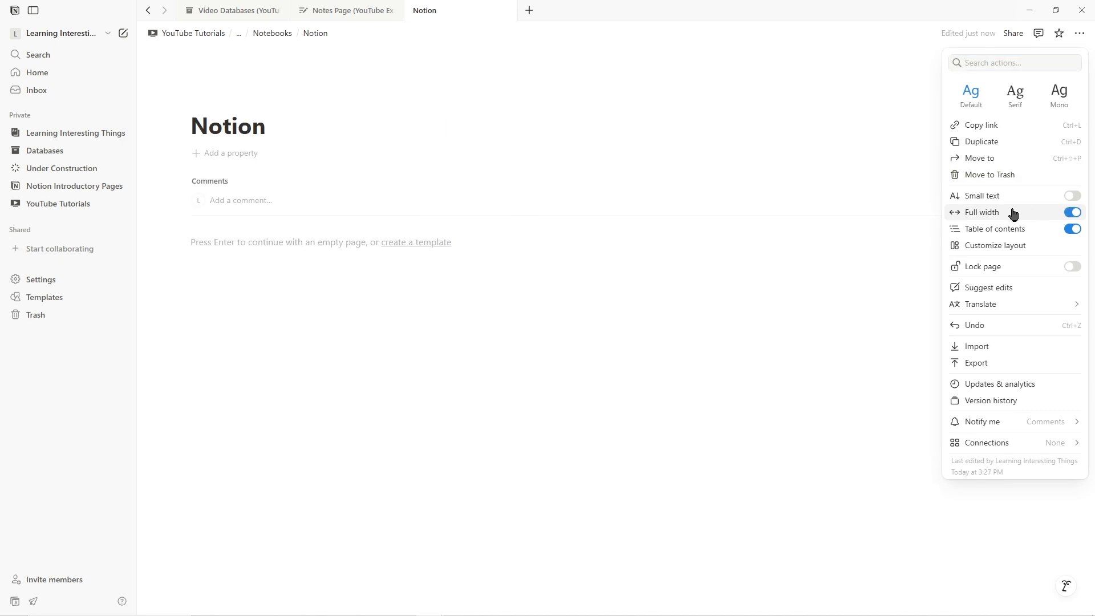
click(298, 110)
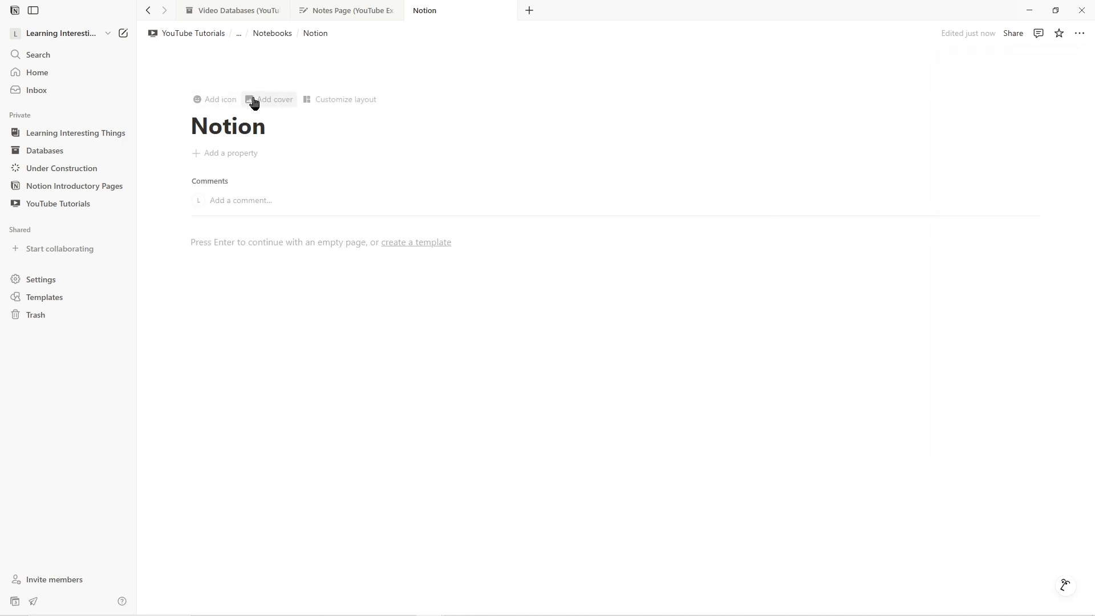
Add a cover to the Notion page using the Unsplash image of a phone with the Notion logo from a search for "notion".
click(252, 102)
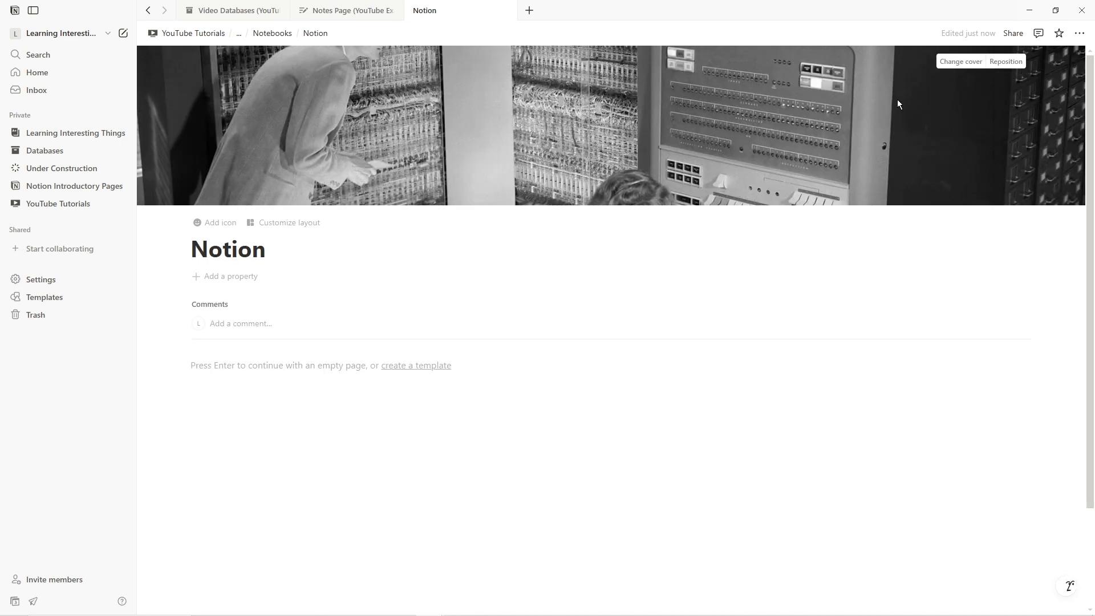
click(961, 62)
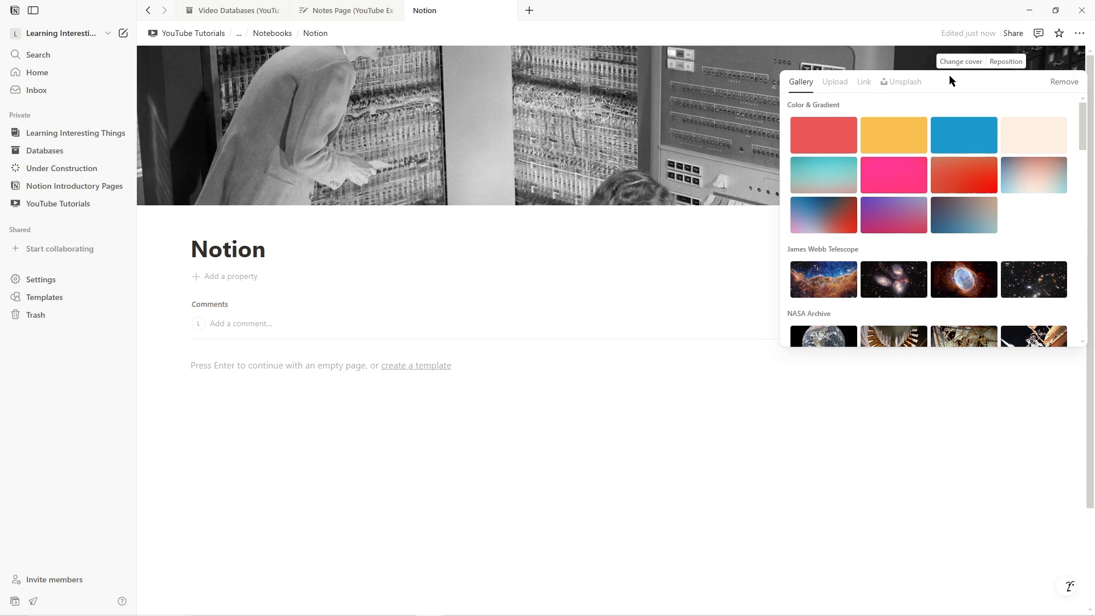
click(903, 81)
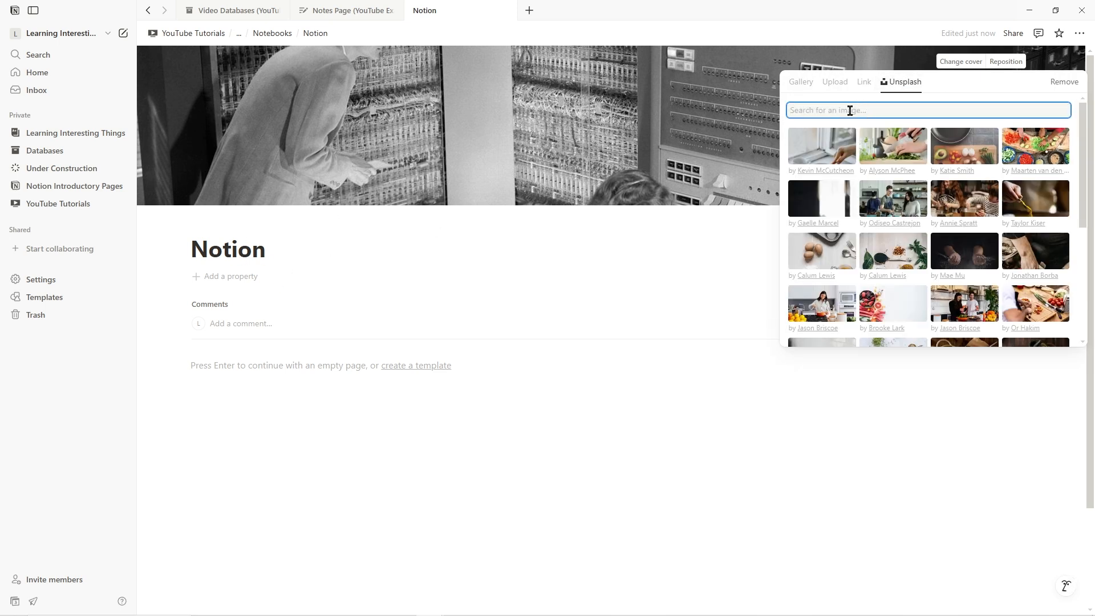
text(notion)
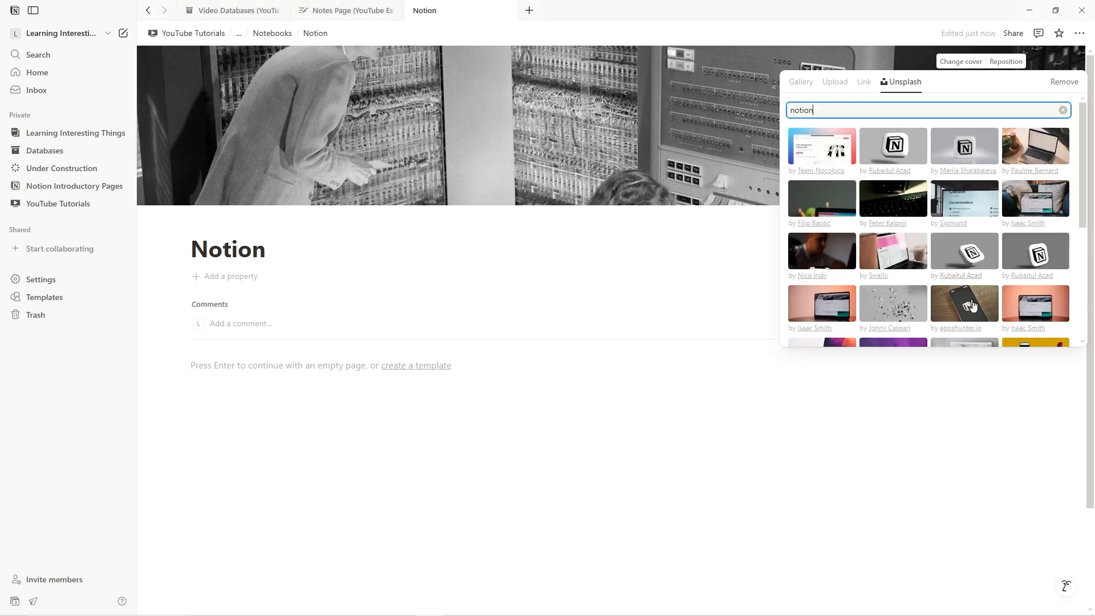
click(973, 306)
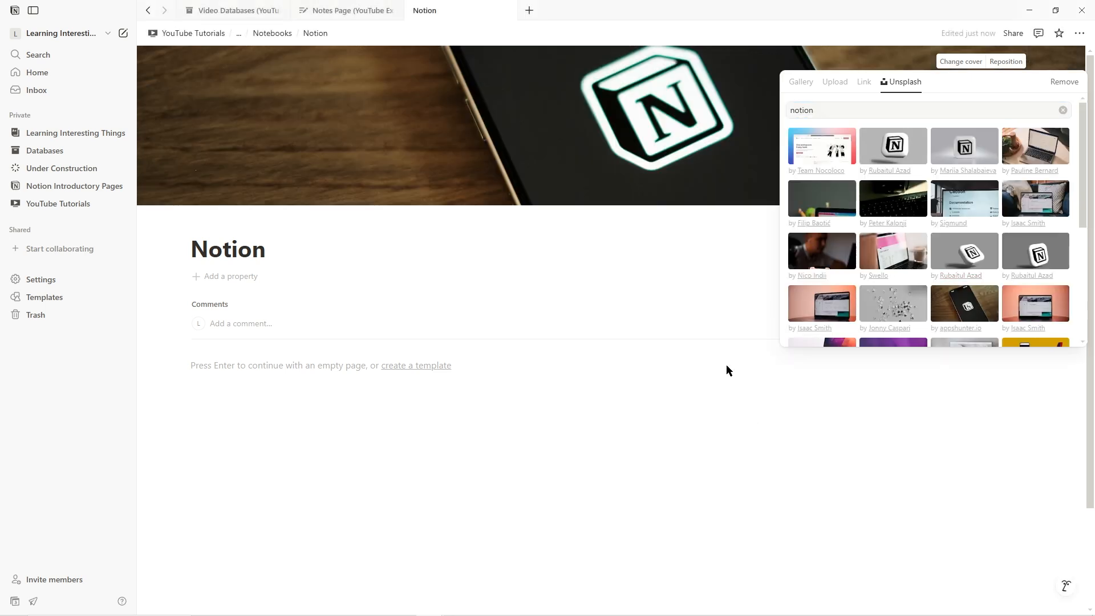
click(702, 296)
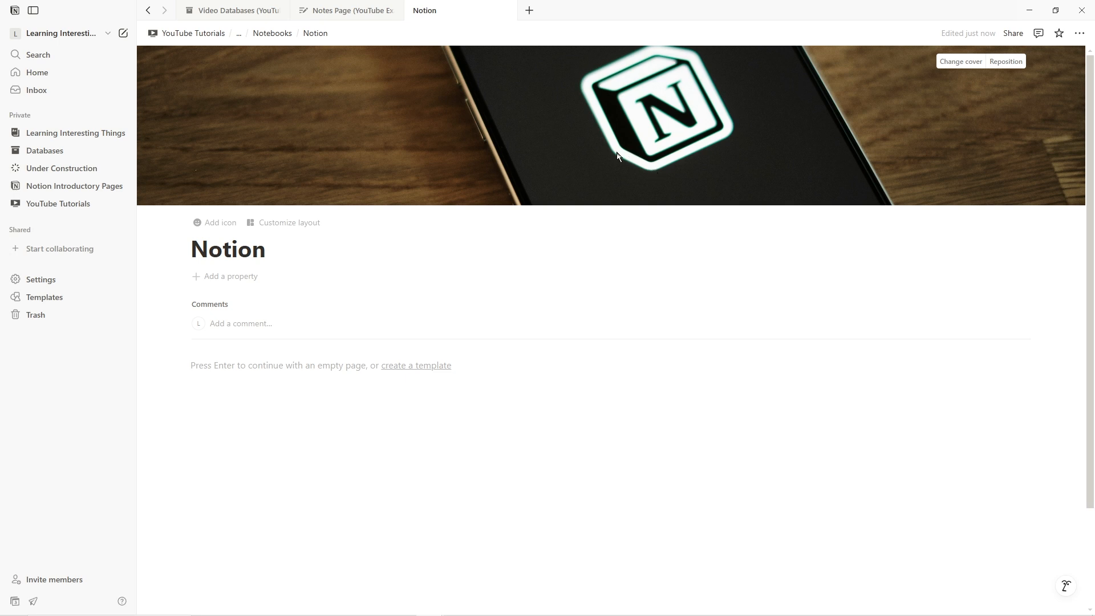
Give the Notion page the Notion logo icon in the default dark grey, found by searching the icons for "notion", and return to the Notes page.
click(209, 224)
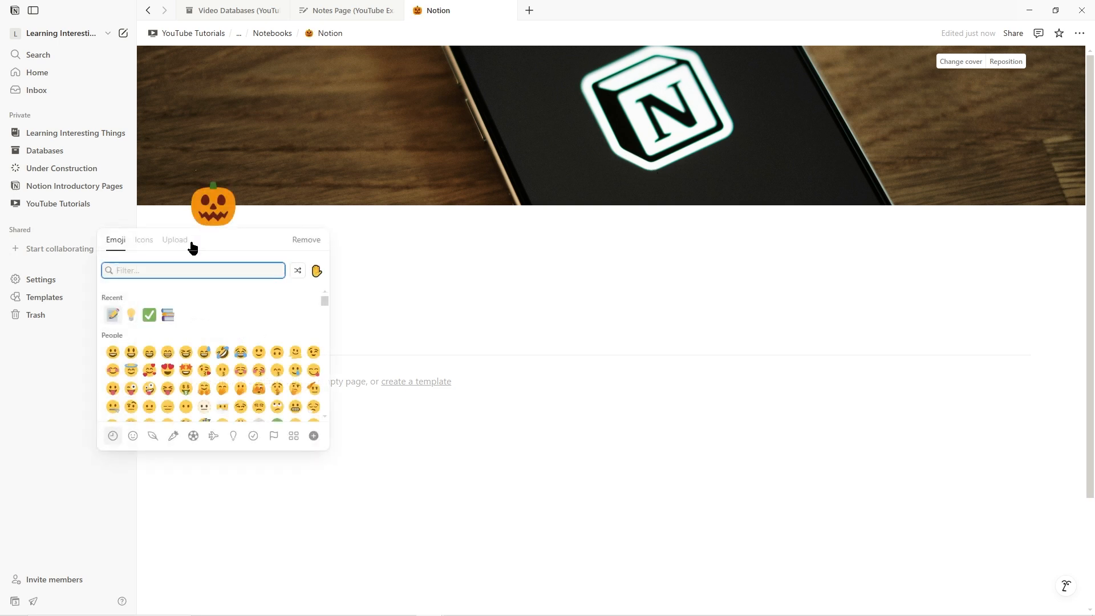
click(144, 241)
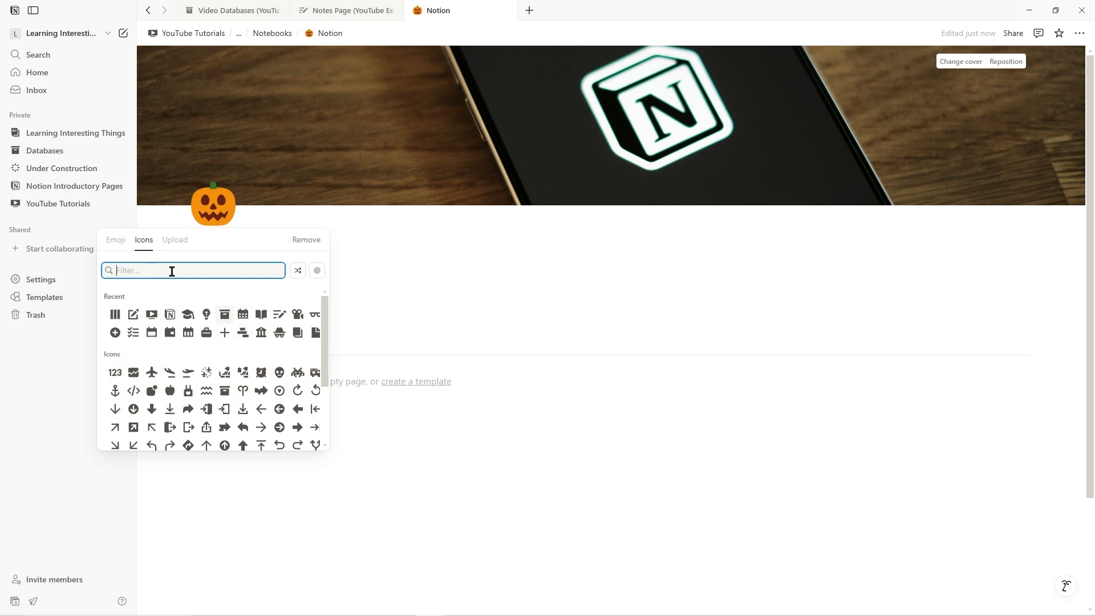
text(notion)
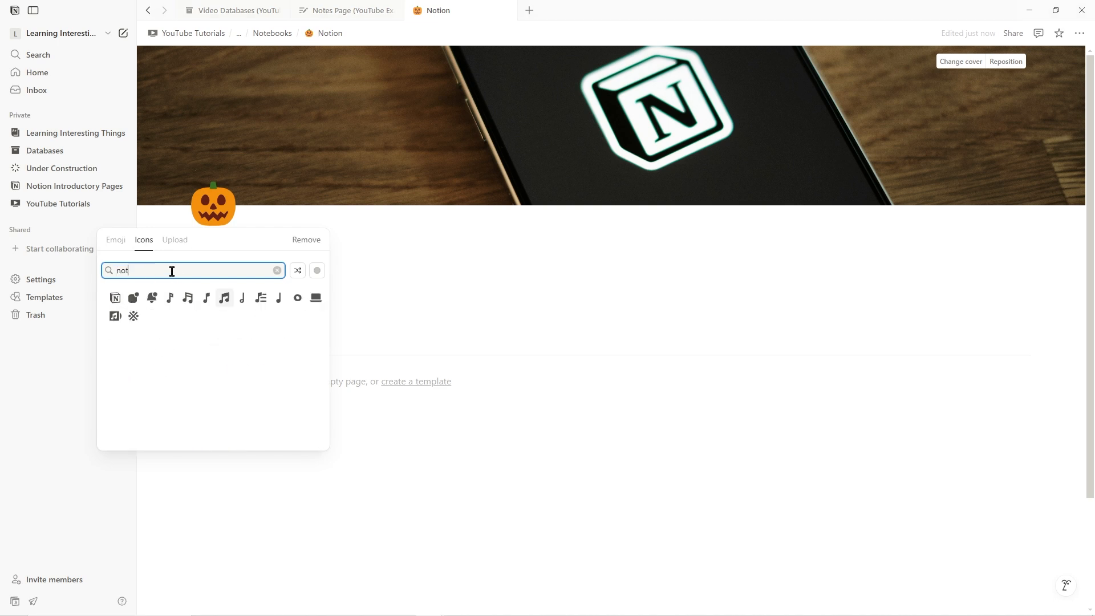
mouse_move(114, 298)
click(116, 318)
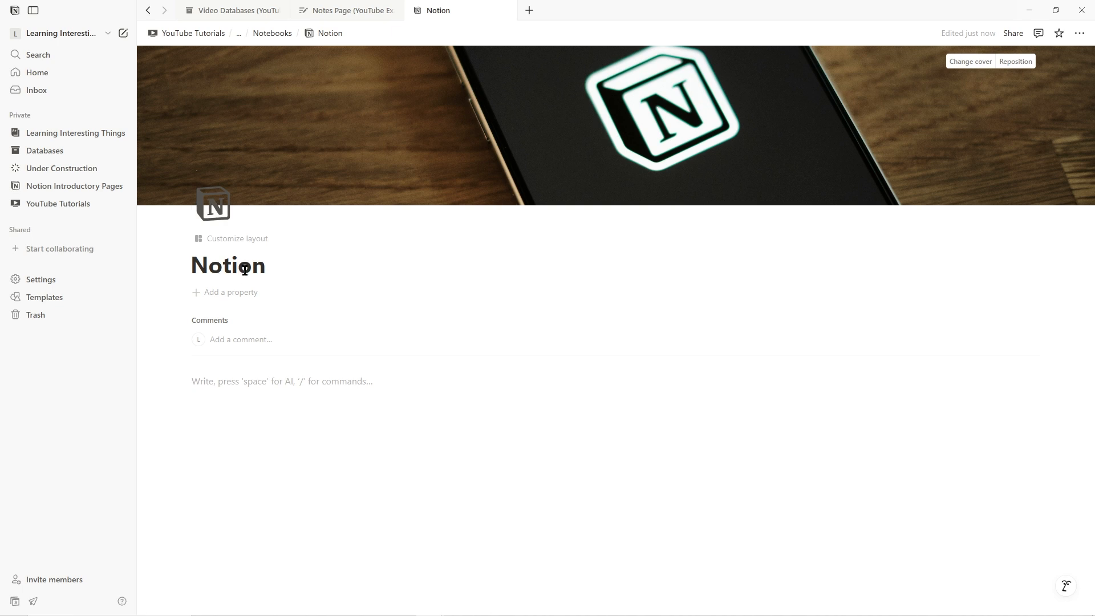
click(147, 16)
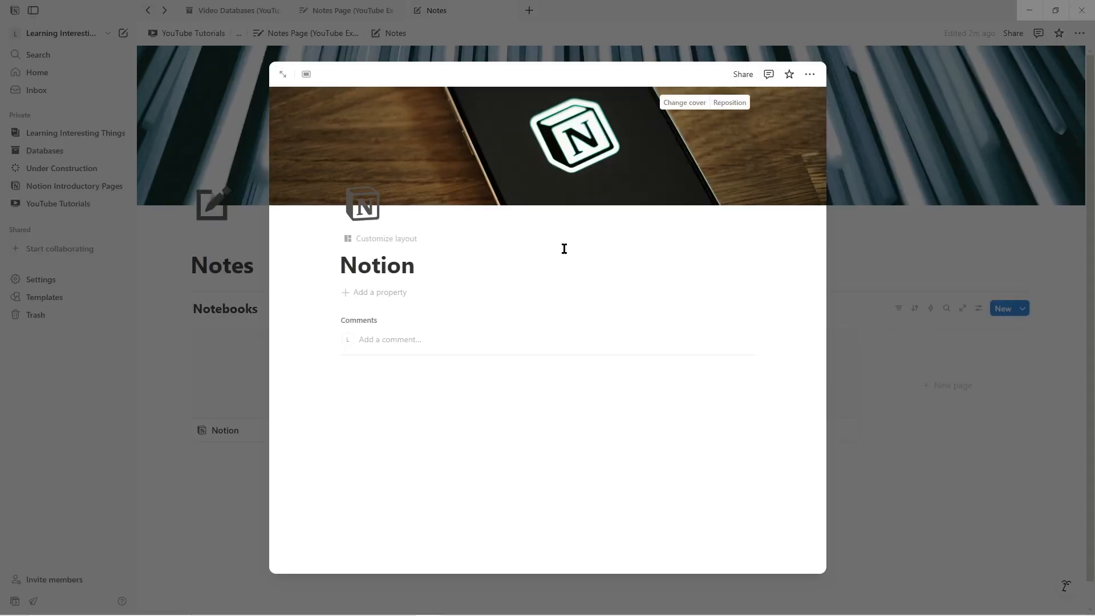
click(933, 370)
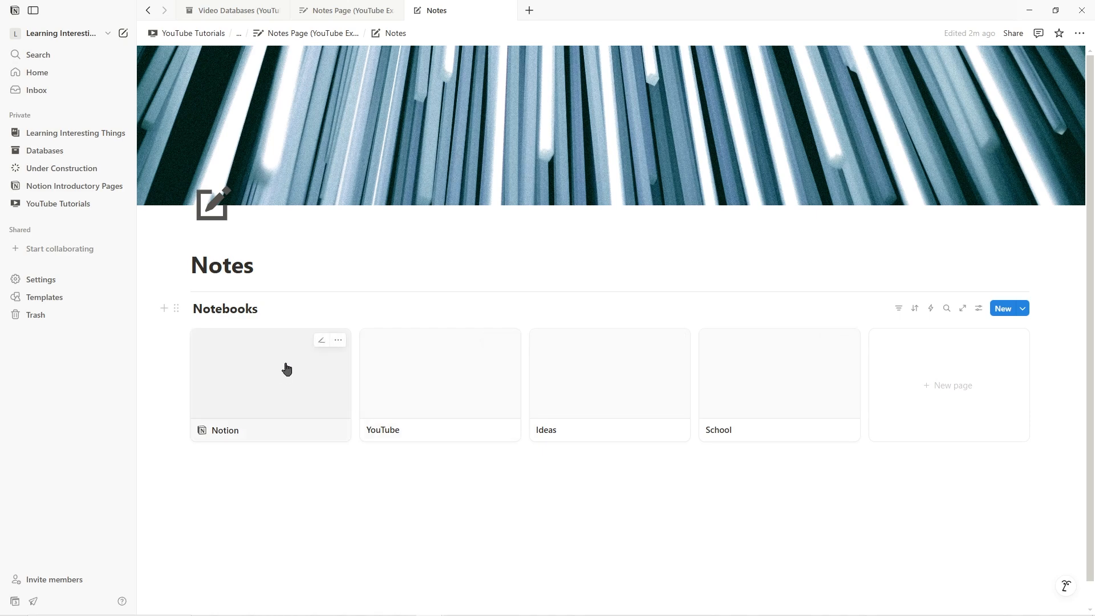
Open the YouTube notebook from the gallery as a full page and turn on full width for it.
click(414, 403)
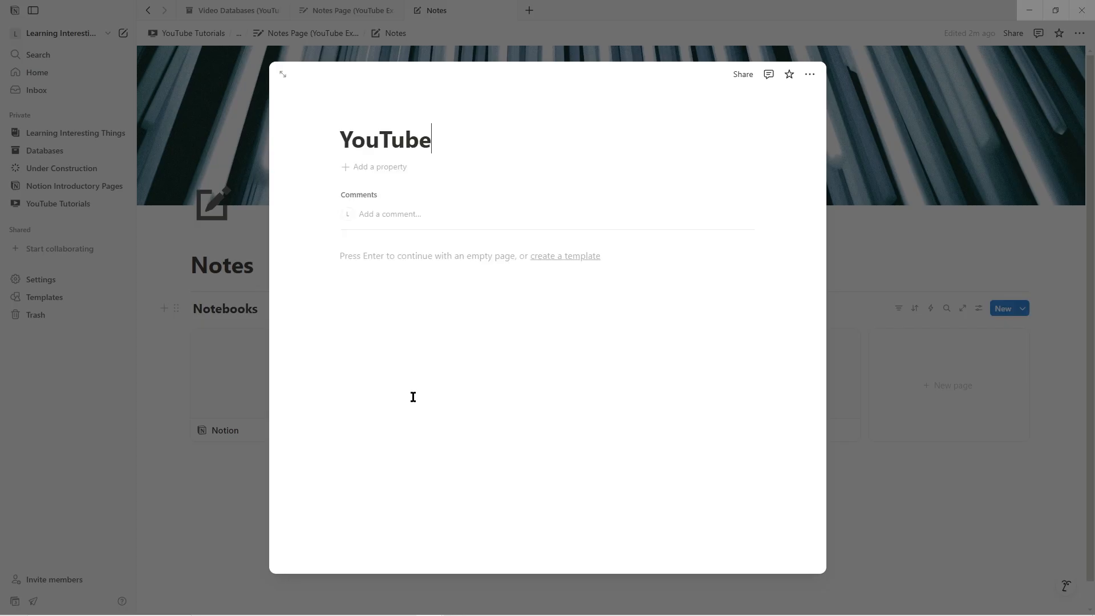
click(283, 75)
click(1080, 33)
click(978, 213)
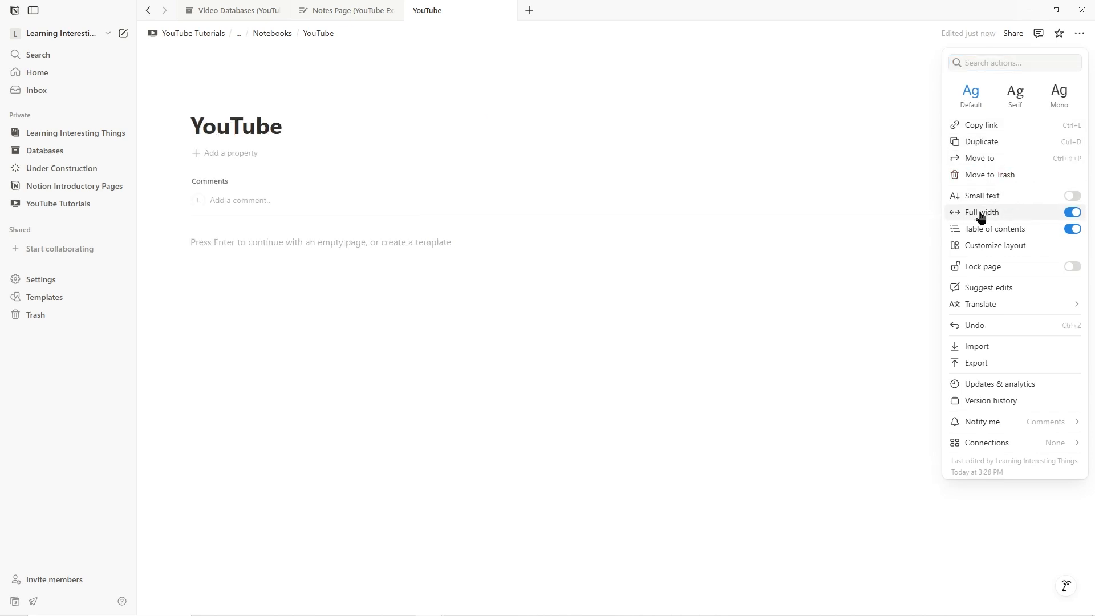
click(228, 122)
Give the YouTube page the video screen icon with a play symbol in the default dark grey.
click(217, 108)
click(148, 160)
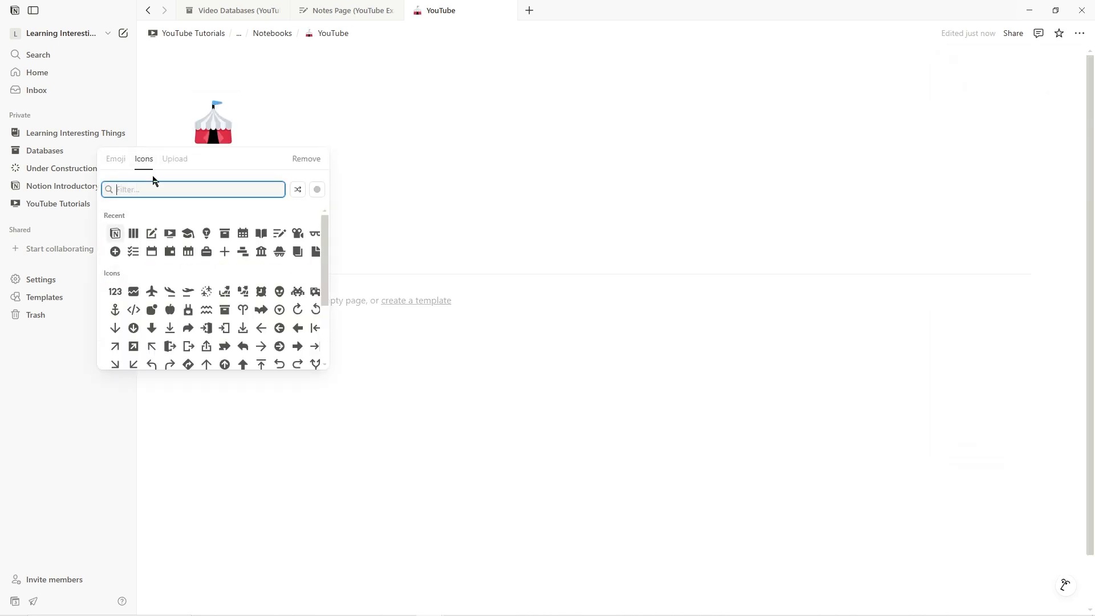
click(174, 247)
Add the Unsplash image of red play-button tiles from a search for "youtube" as the YouTube page's cover, and return to the Notes page.
click(231, 160)
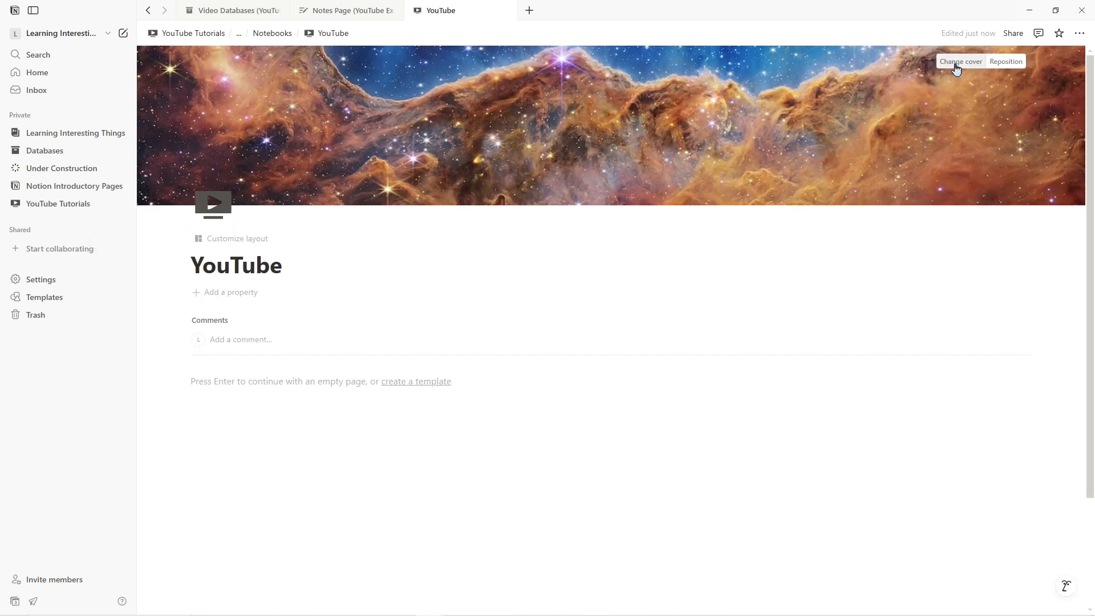
click(961, 61)
click(903, 81)
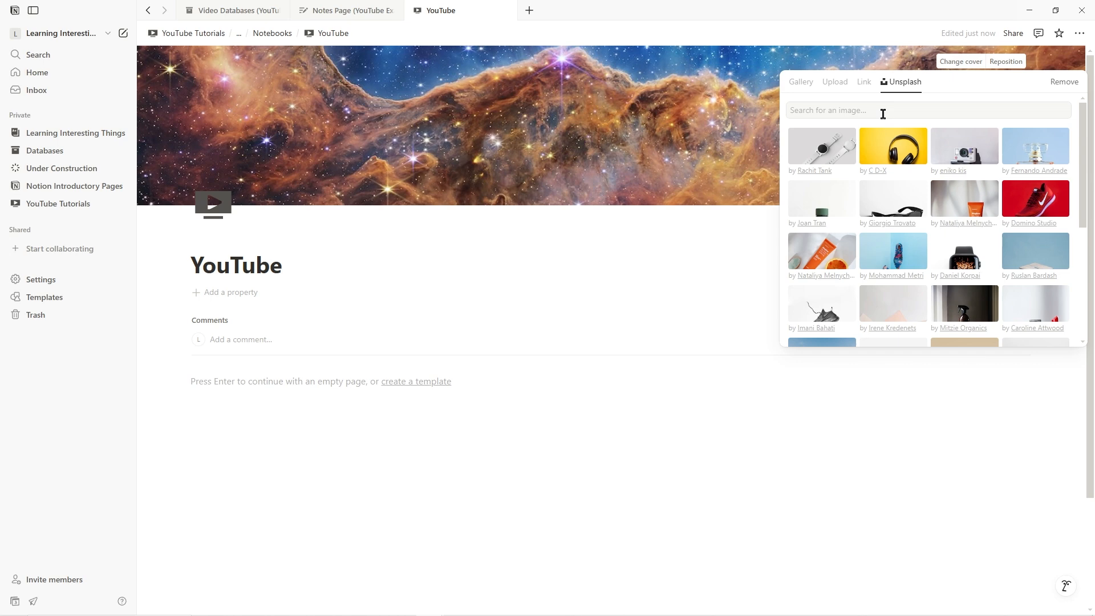
click(884, 110)
text(youtube)
scroll(814, 295, down, 5)
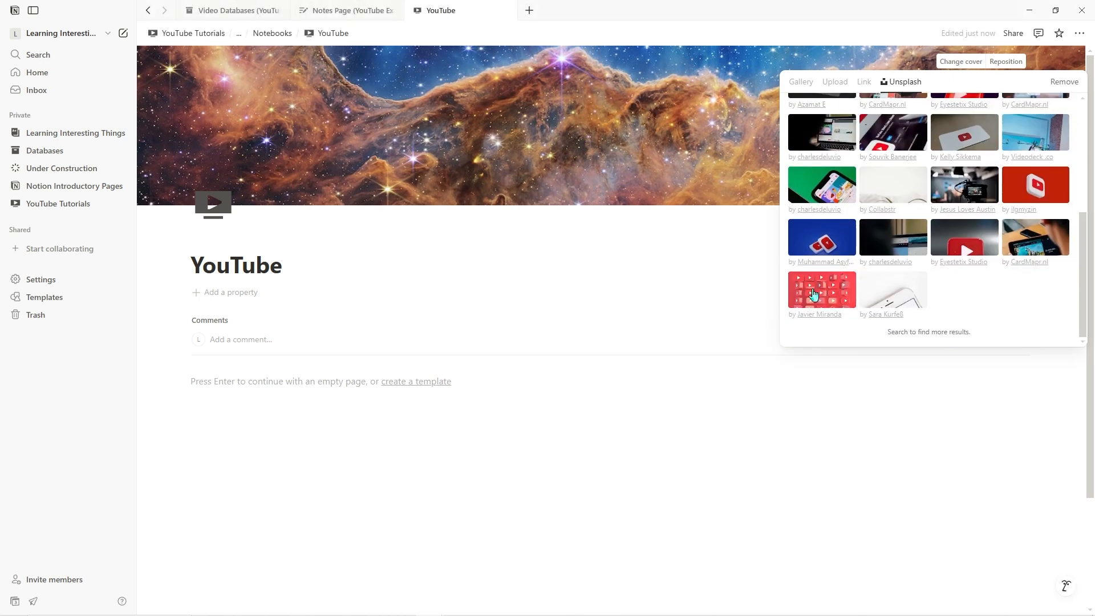
click(814, 294)
click(647, 448)
click(148, 10)
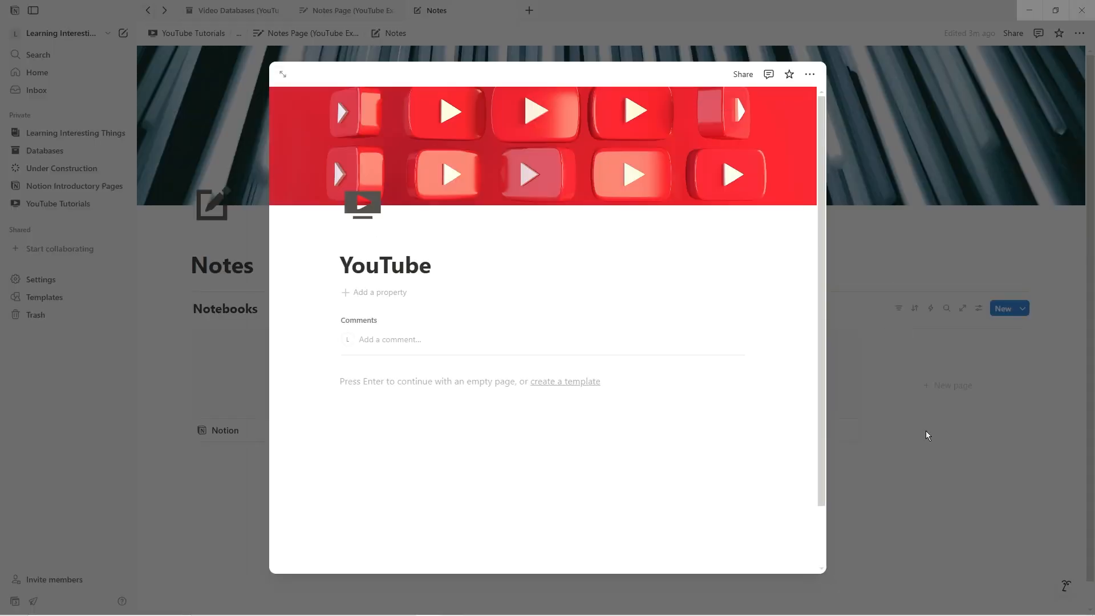
click(926, 435)
Open the Ideas notebook from the gallery, turn on full width for it and expand it to a full page.
click(648, 396)
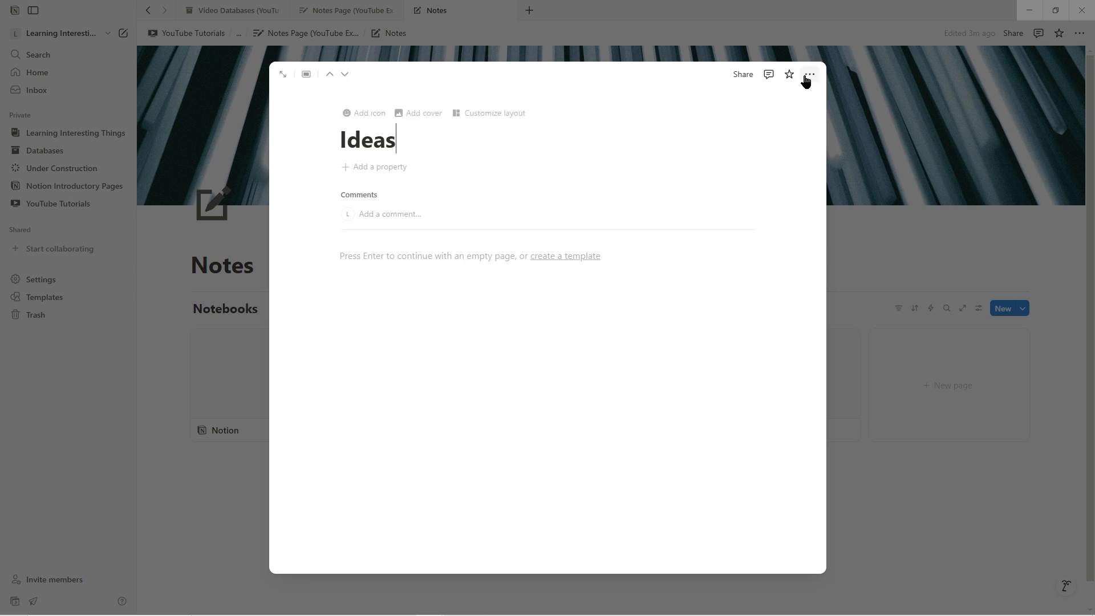
click(810, 75)
click(900, 251)
click(284, 74)
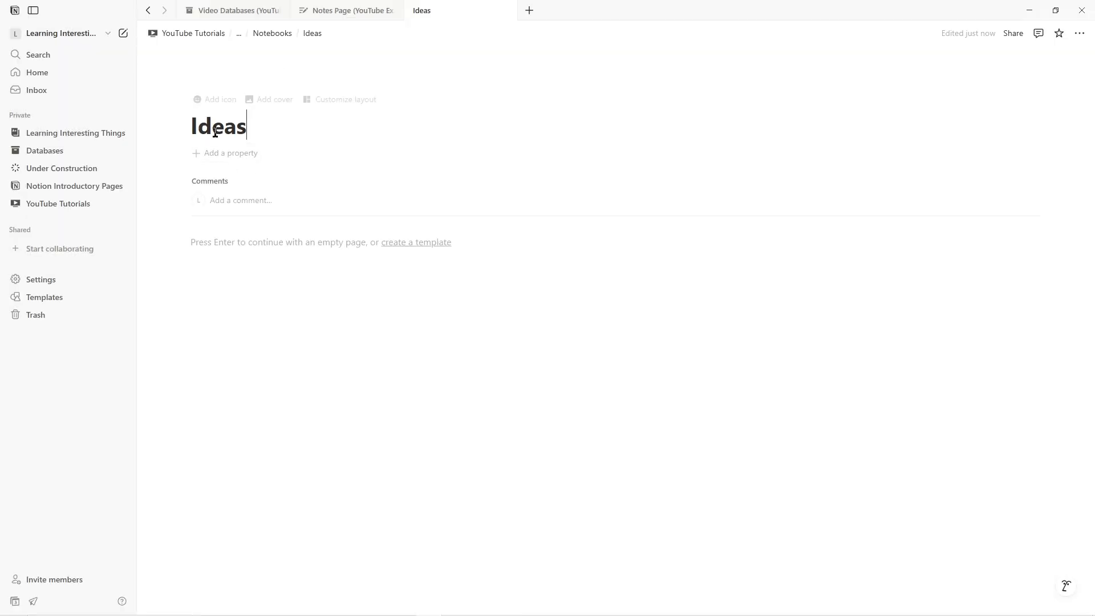
Give the Ideas page the light bulb icon in the default dark grey.
click(215, 99)
click(144, 159)
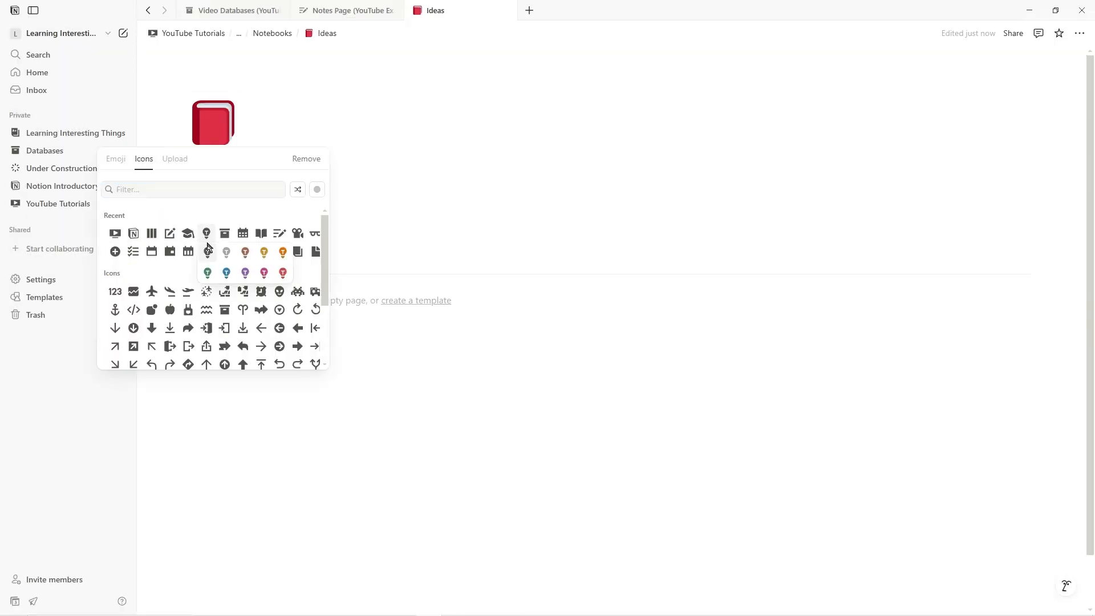
click(208, 247)
Add a repositioned cover of glowing hanging jar lights to the Ideas page from an Unsplash search for "lights", and return to the Notes page.
click(222, 157)
click(964, 63)
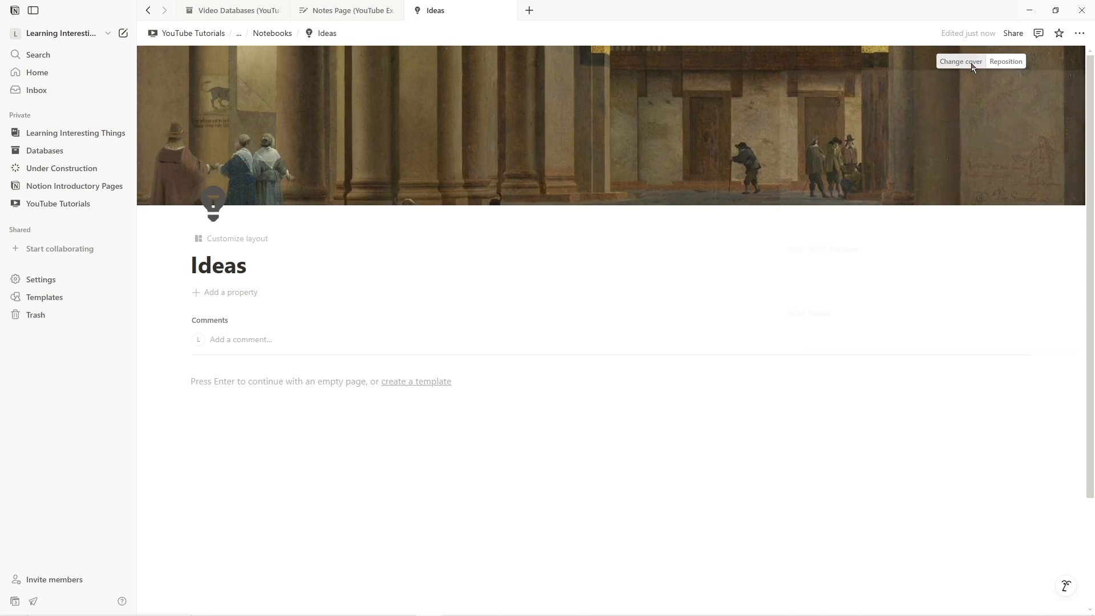
text(lights)
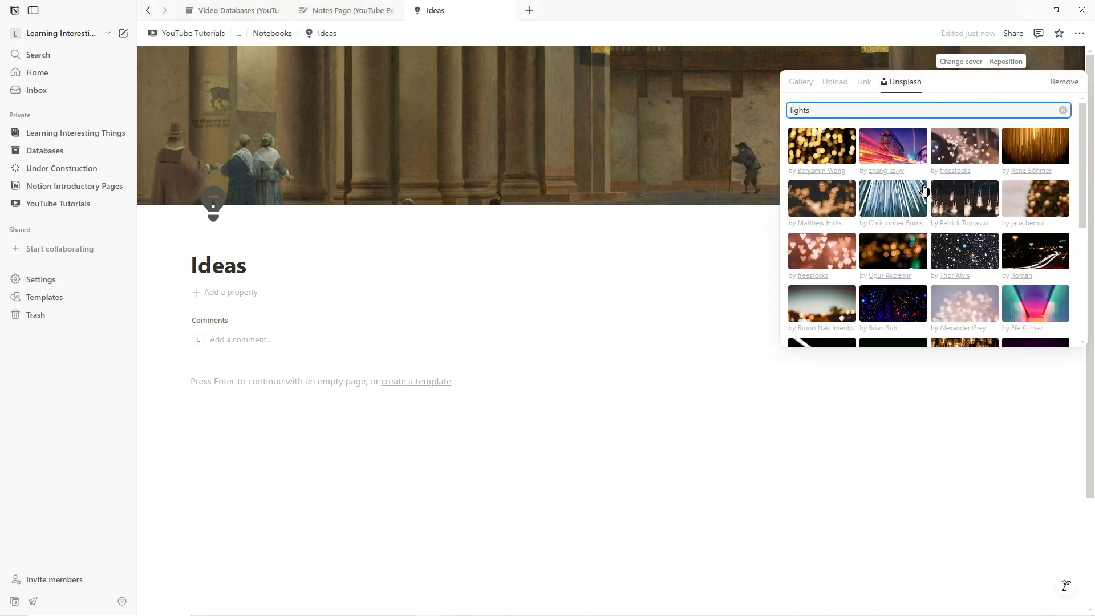
scroll(930, 228, down, 3)
click(964, 242)
click(1016, 76)
click(1008, 61)
drag(829, 114, 830, 164)
click(147, 10)
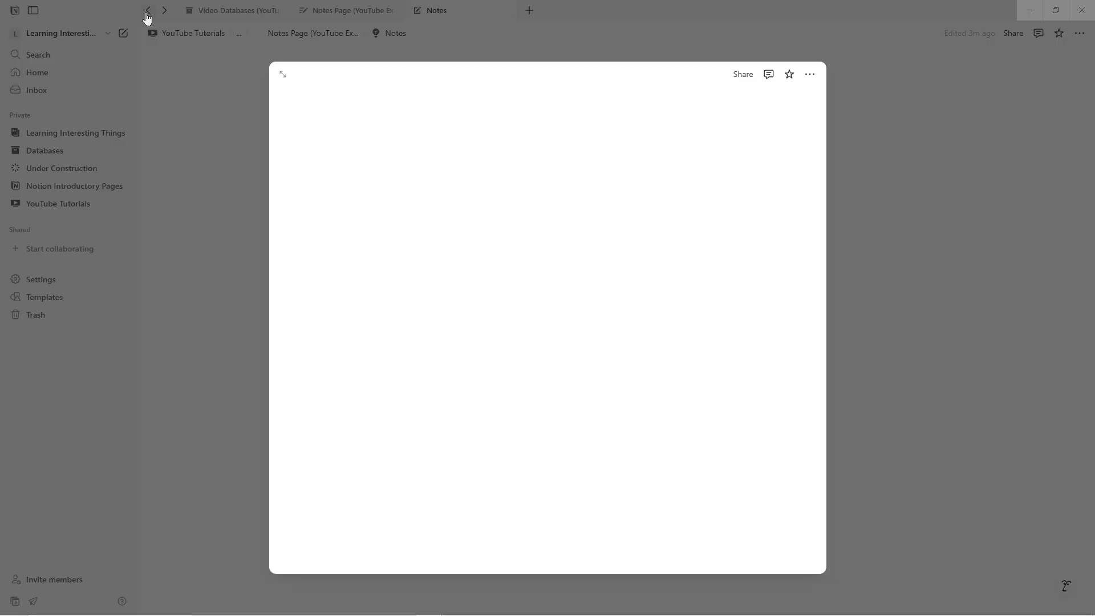
Open the School notebook from the gallery, turn on full width for it and expand it to a full page.
click(762, 363)
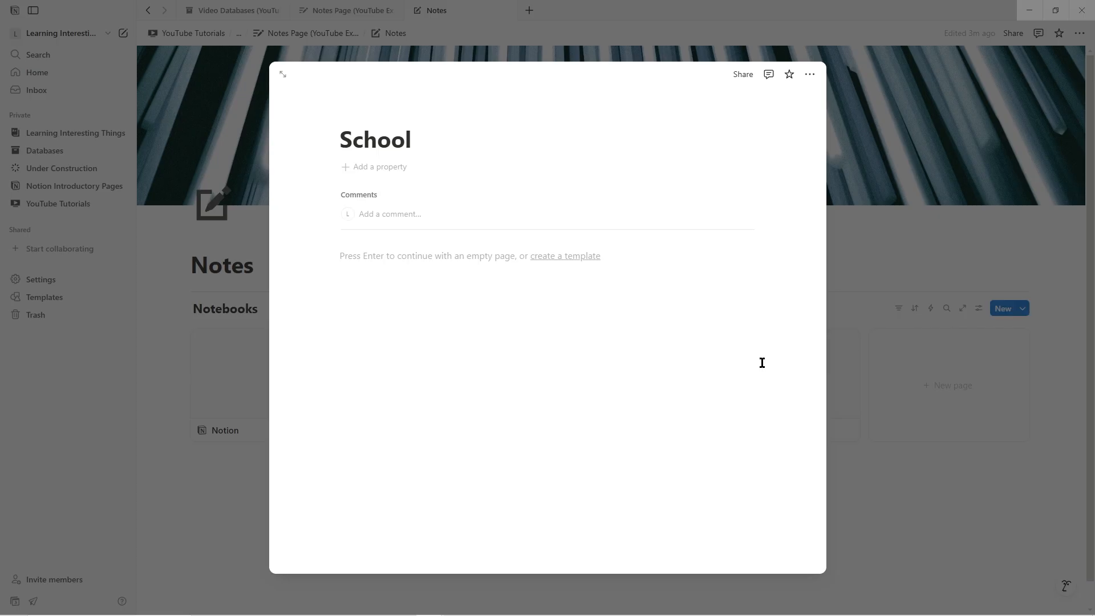
click(810, 74)
click(348, 132)
click(283, 74)
Add the Unsplash image of a row of upright books as the School page's cover and reposition it to show the tops of the books.
click(259, 98)
click(961, 61)
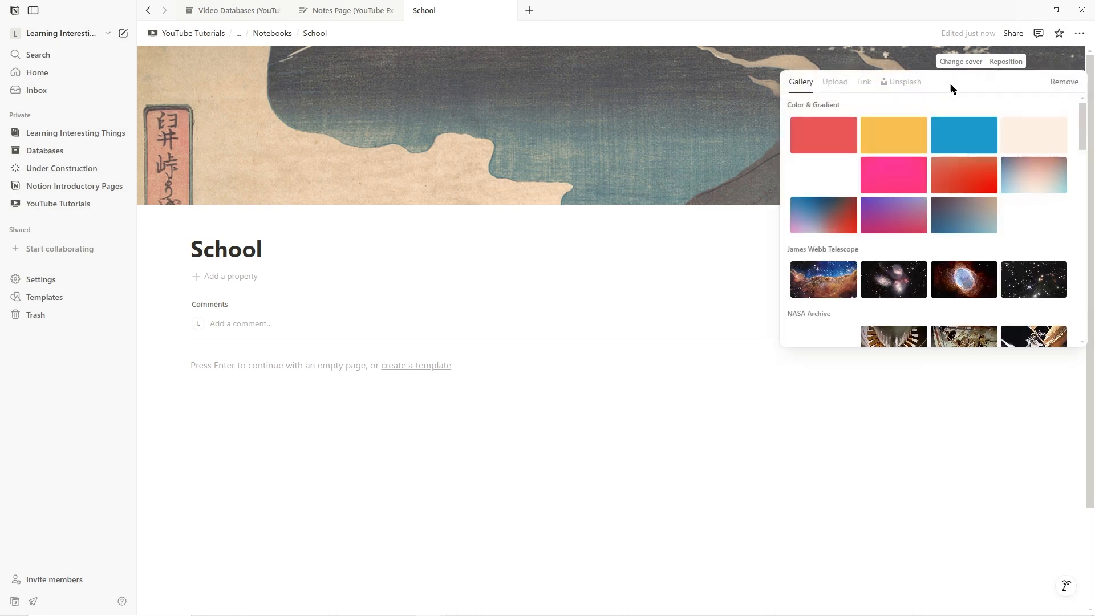
click(901, 81)
click(799, 210)
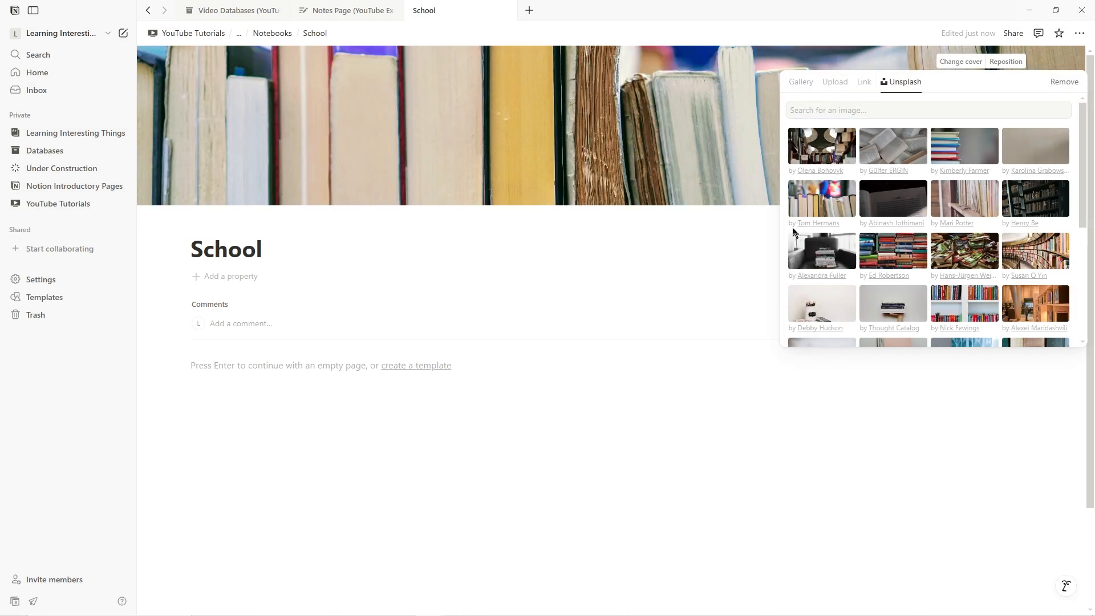
click(1006, 62)
drag(570, 114, 571, 174)
Give the School page the graduation cap icon in the default dark grey.
click(207, 222)
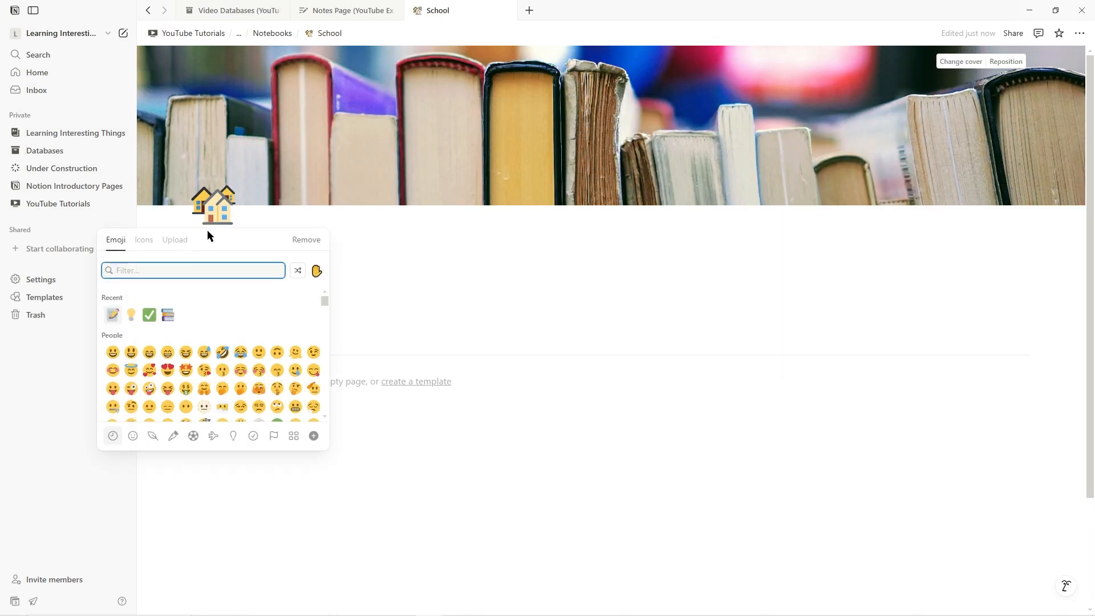
click(144, 240)
click(313, 412)
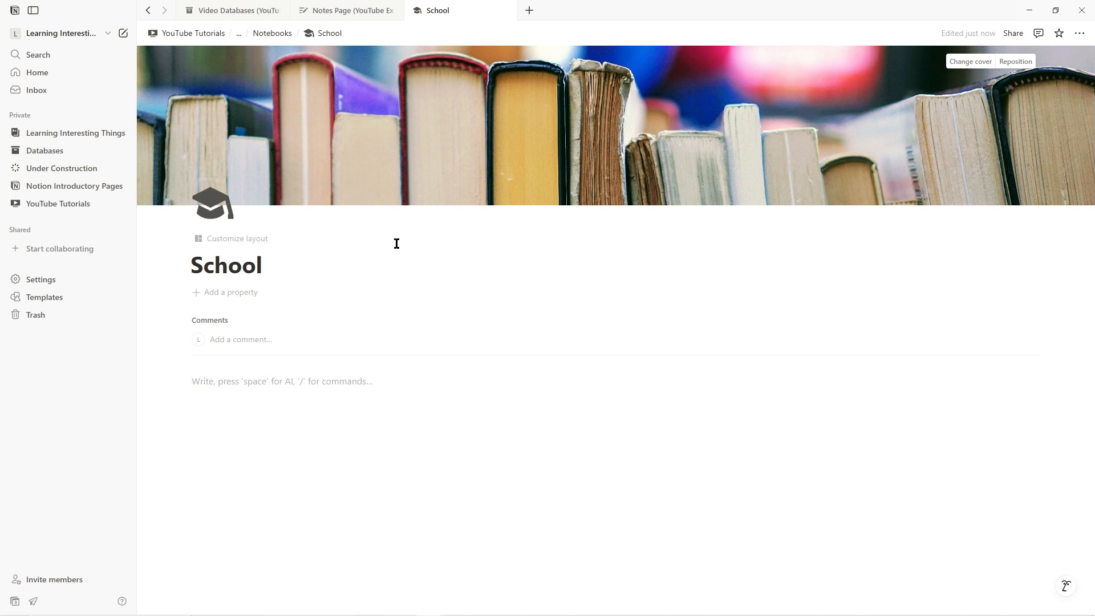
Go up from the School page to Notes Page (YouTube Example) and open its Notes subpage.
click(239, 34)
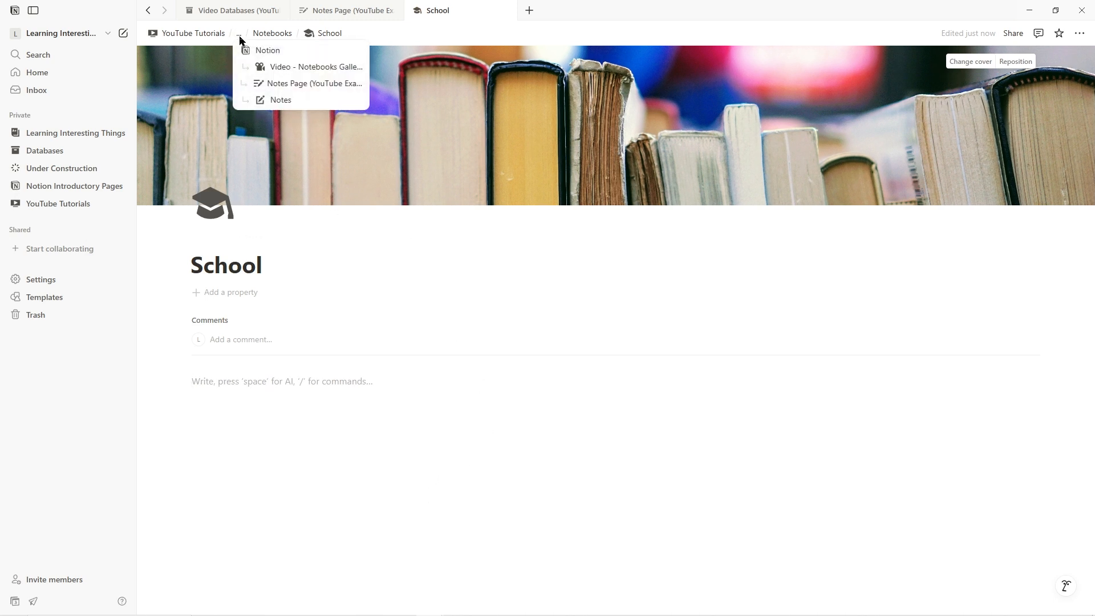
click(289, 86)
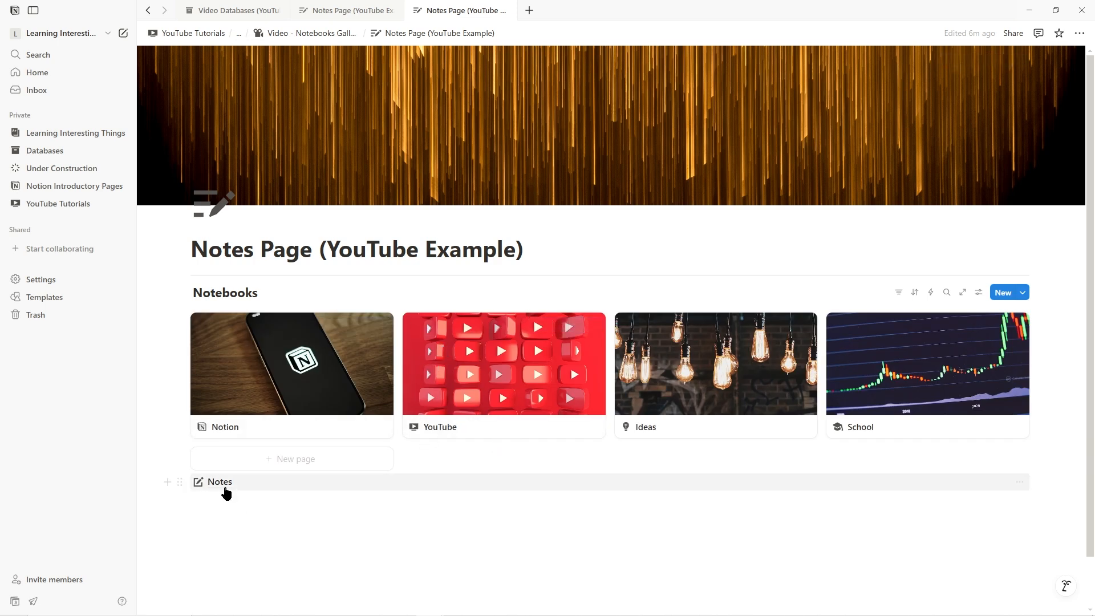
click(227, 486)
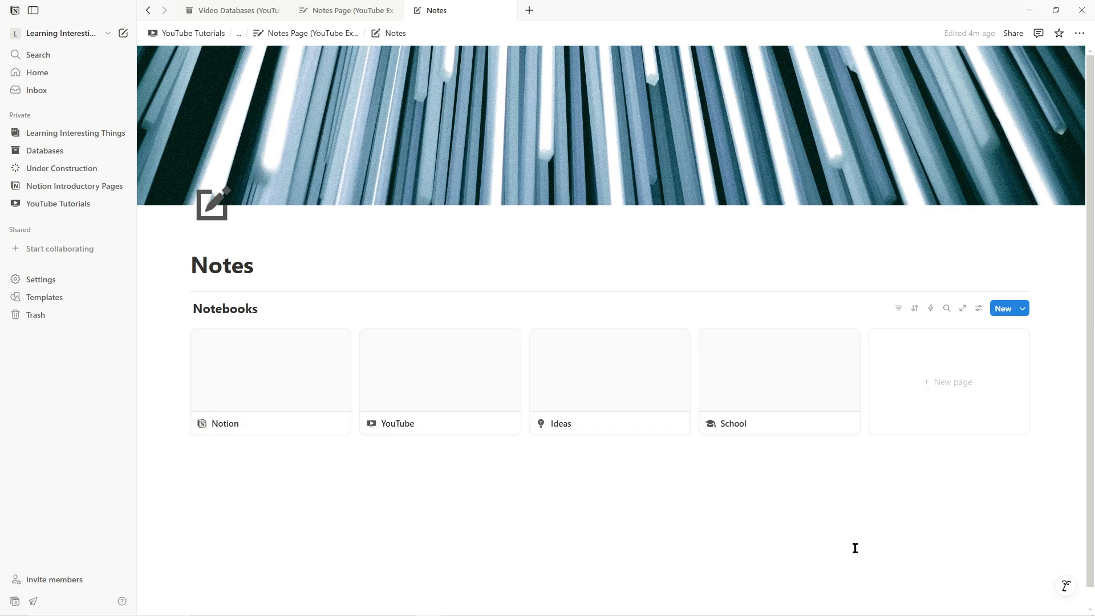
Set the card preview of the Notebooks gallery to Page cover.
click(979, 310)
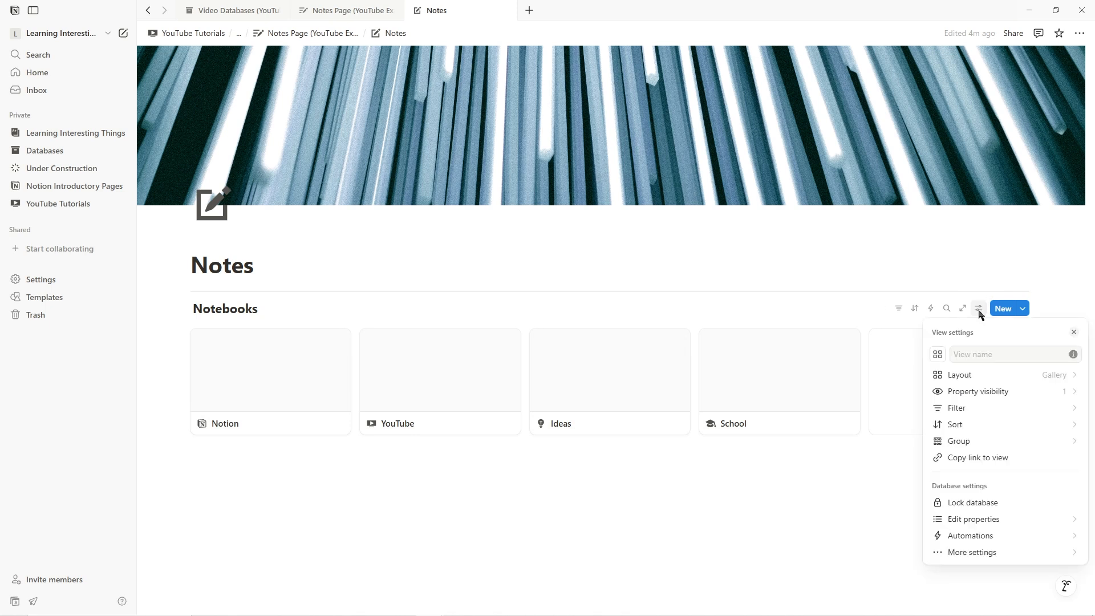
click(1064, 376)
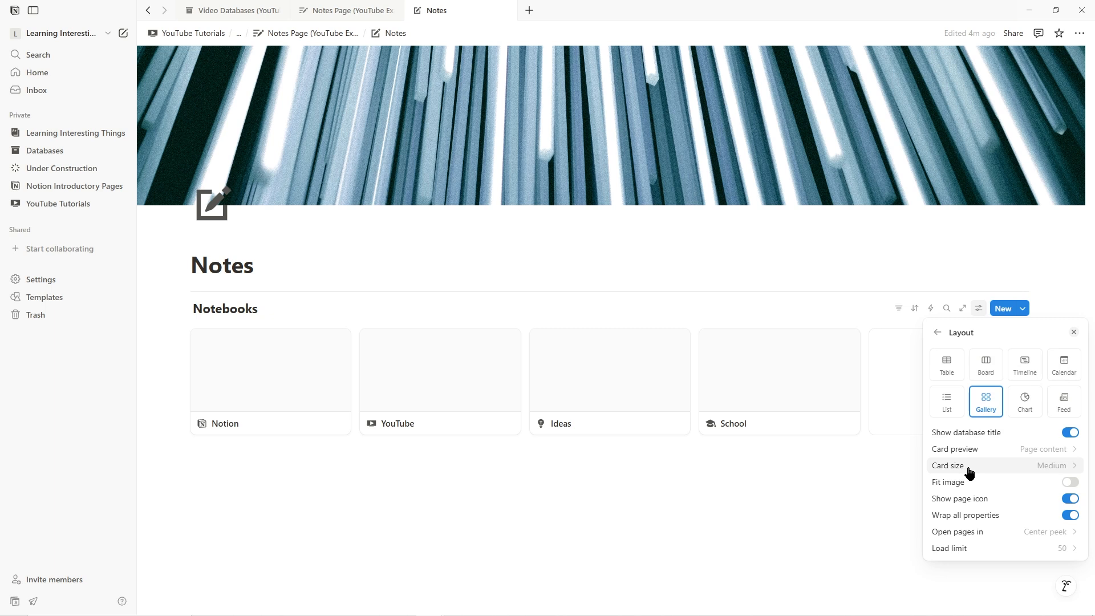
click(1068, 452)
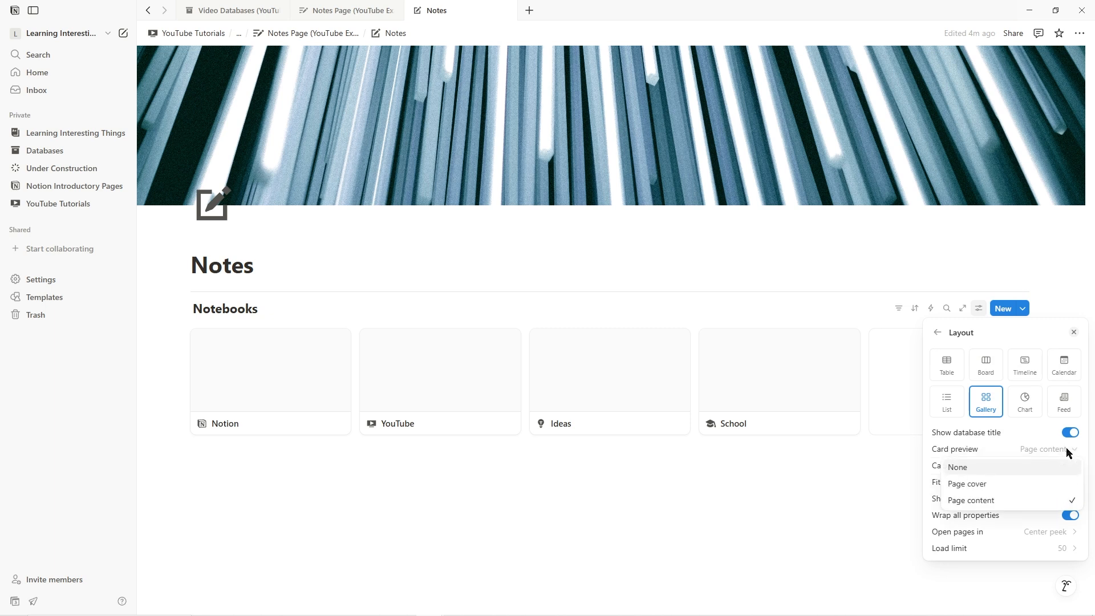
click(986, 486)
click(576, 502)
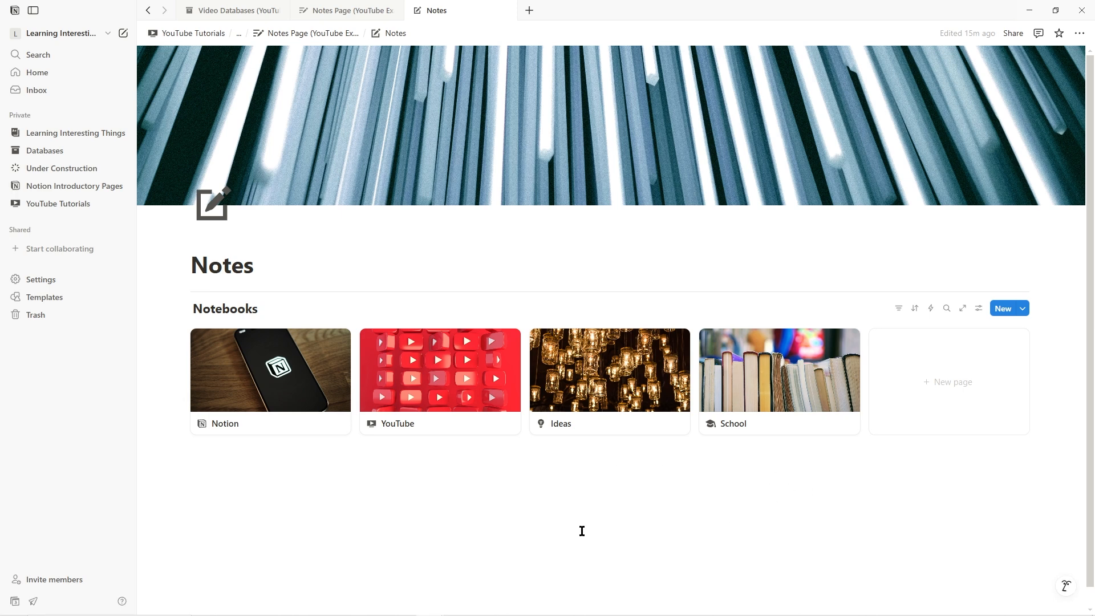
Preview the Notion notebook from the Notebooks gallery, close it, and set the gallery to open pages as Full page.
click(289, 376)
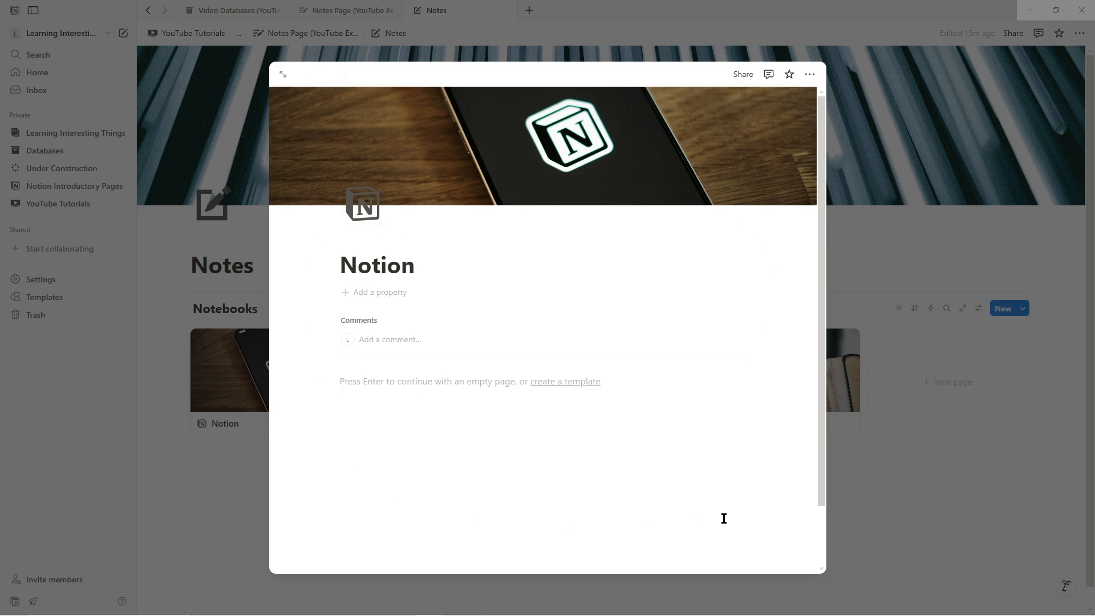
click(868, 535)
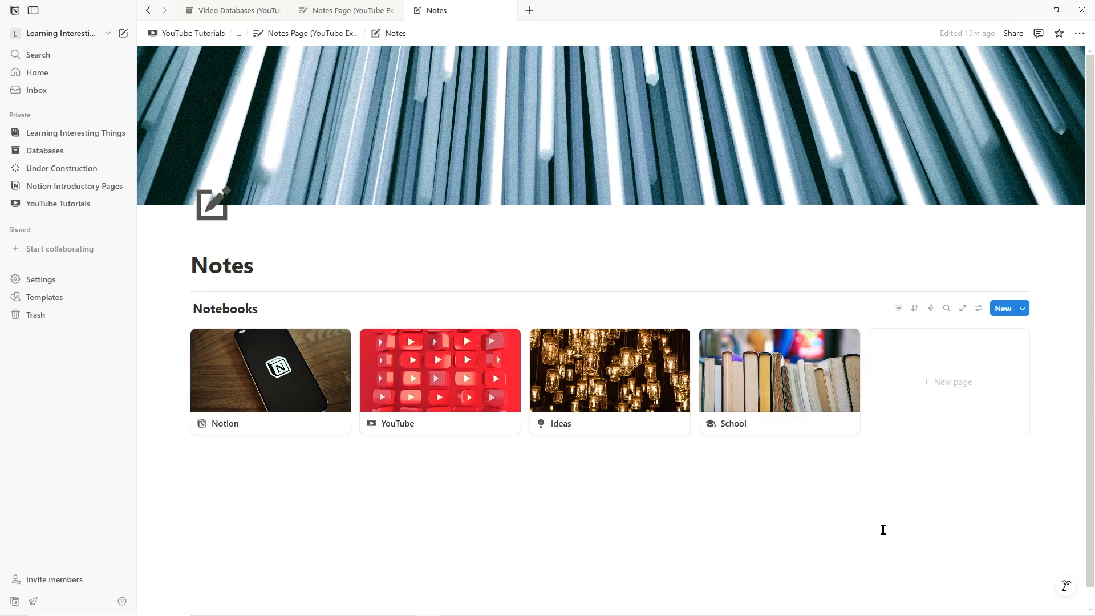
click(979, 308)
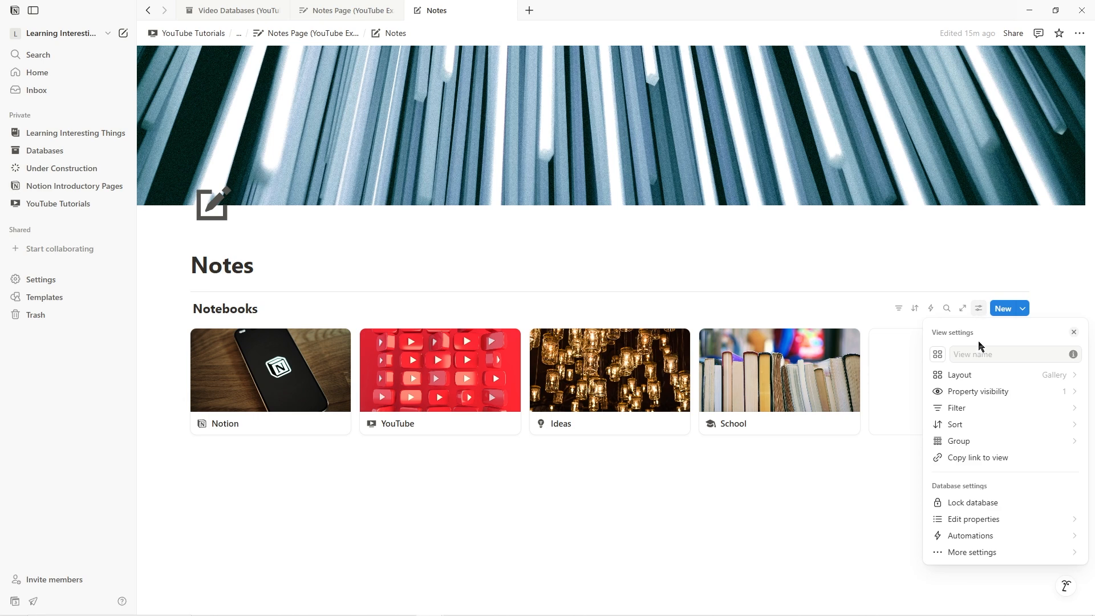
click(967, 375)
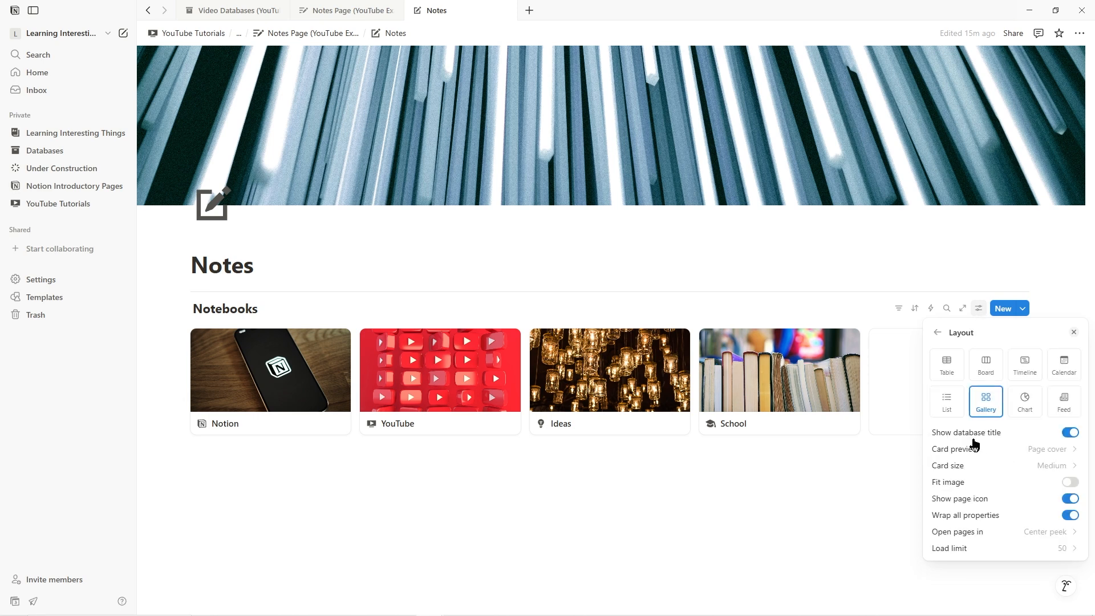
click(988, 534)
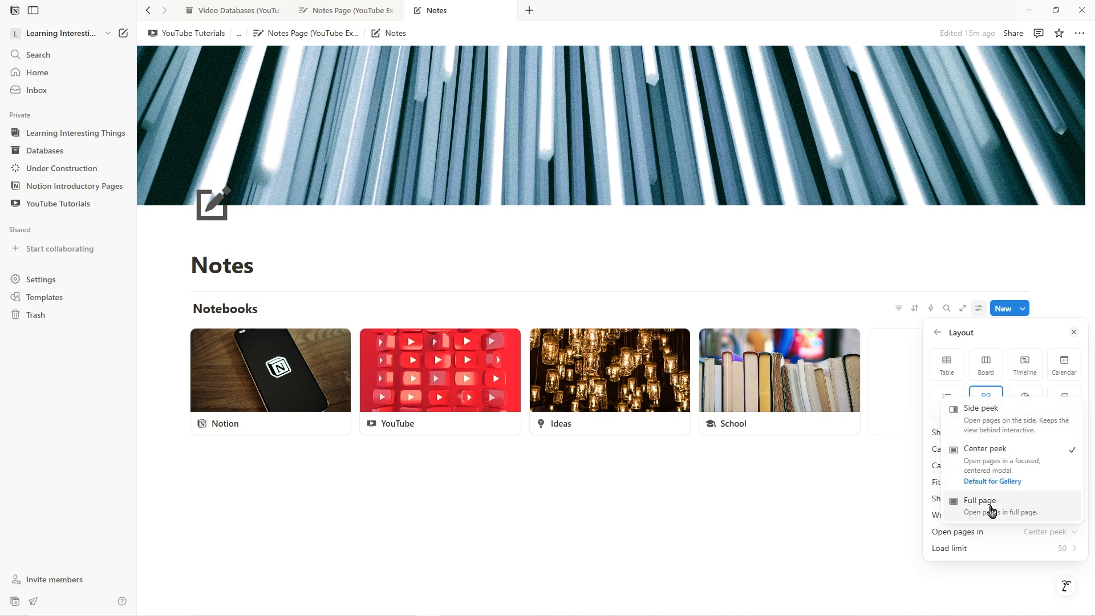
click(988, 505)
click(830, 508)
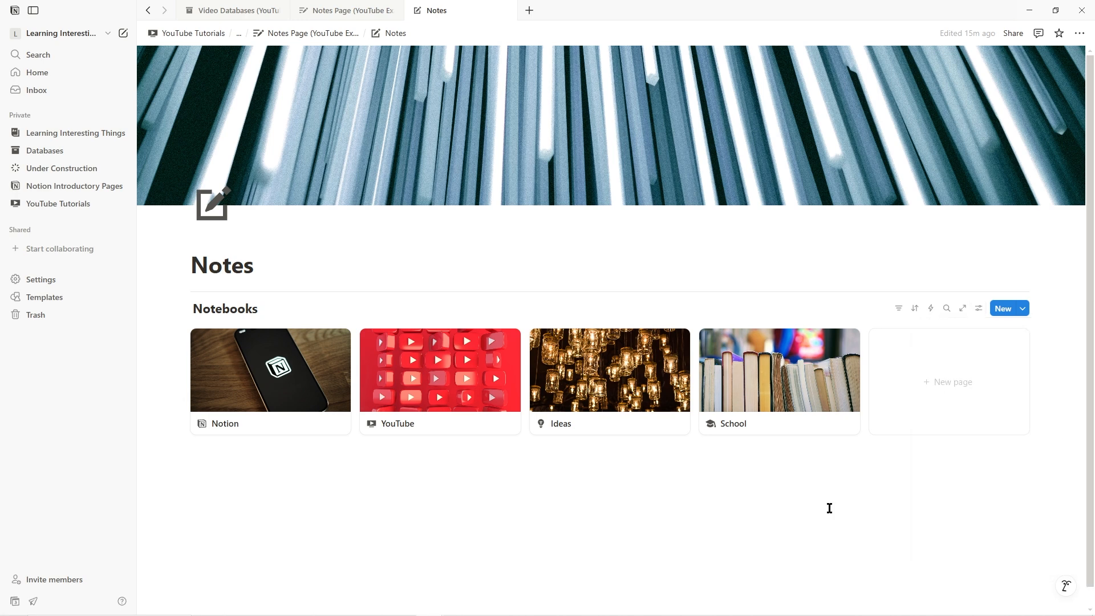
Check how the Notion notebook opens from the gallery and review the source Video Databases (YouTube) table before returning to Notes.
click(273, 396)
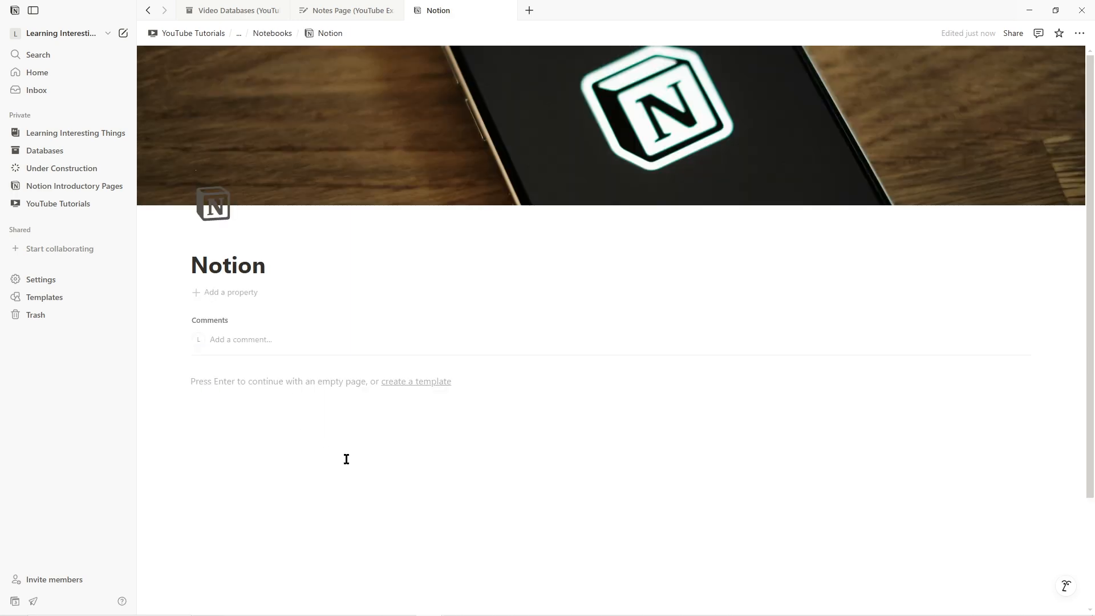
click(147, 10)
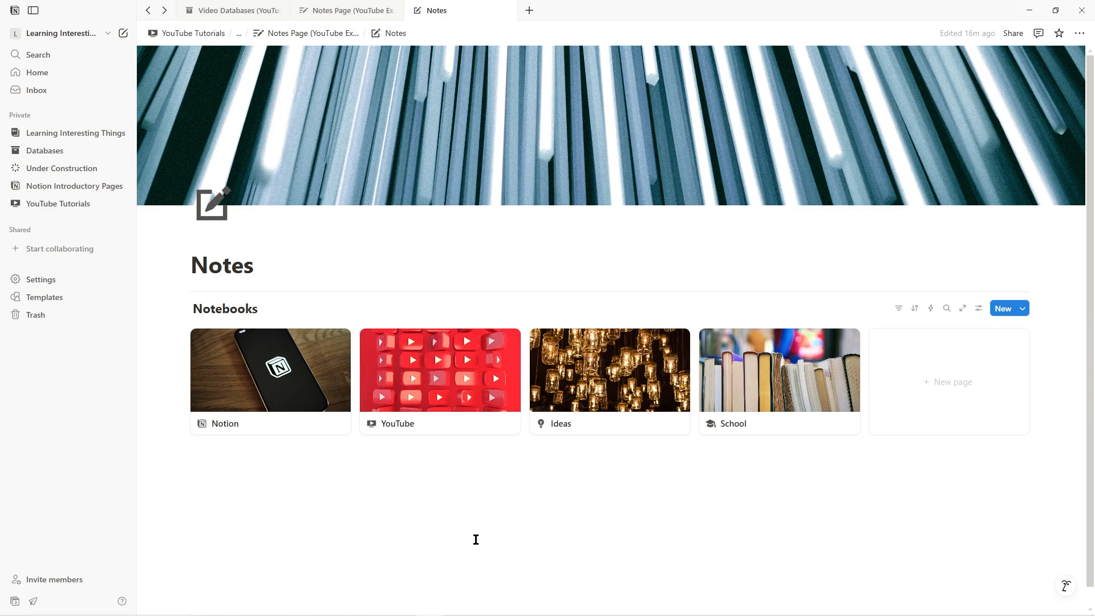
click(242, 10)
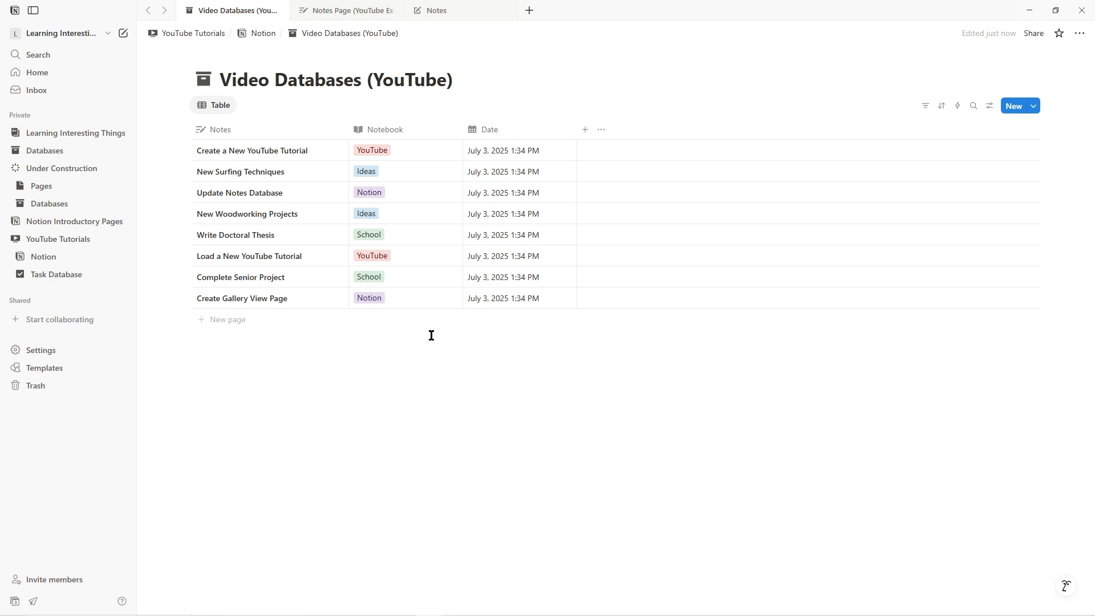
click(460, 10)
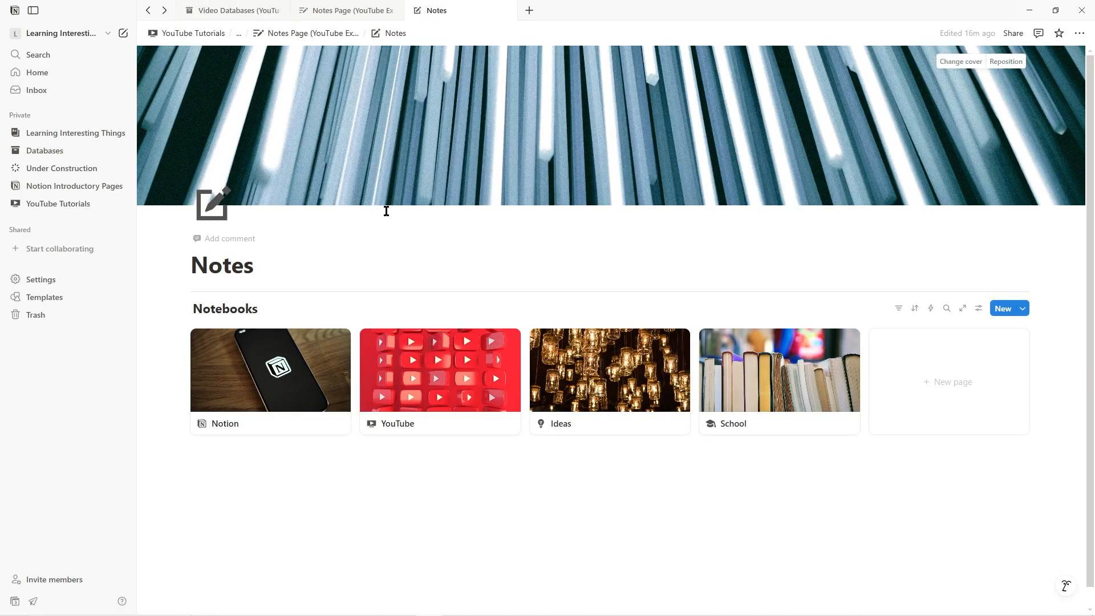
Open the Notion notebook and insert a table view linked to the existing Video Databases (YouTube) database in its body.
click(268, 384)
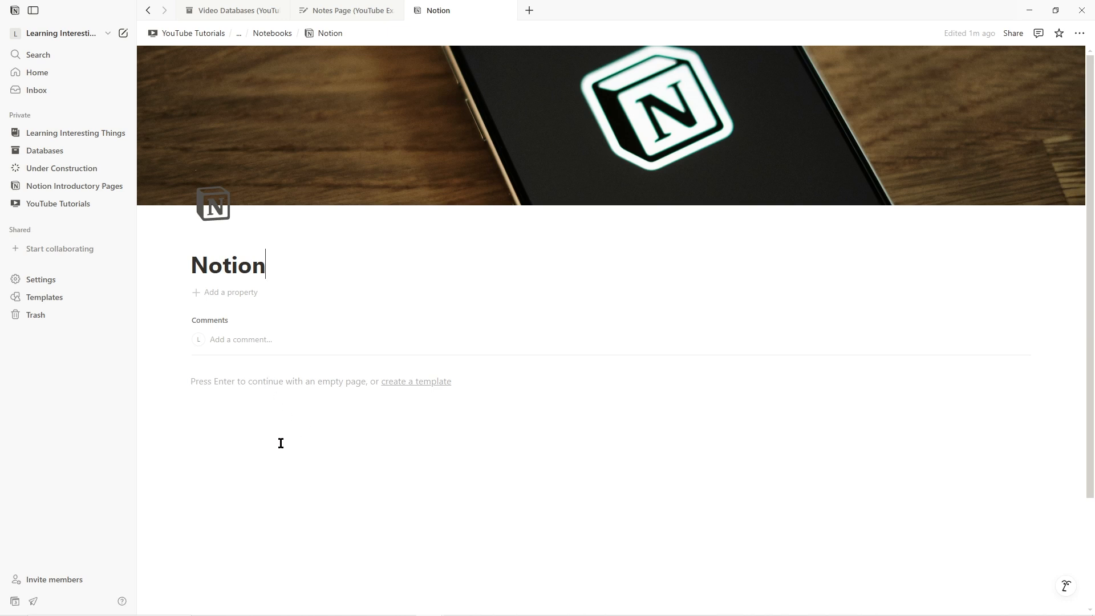
click(260, 388)
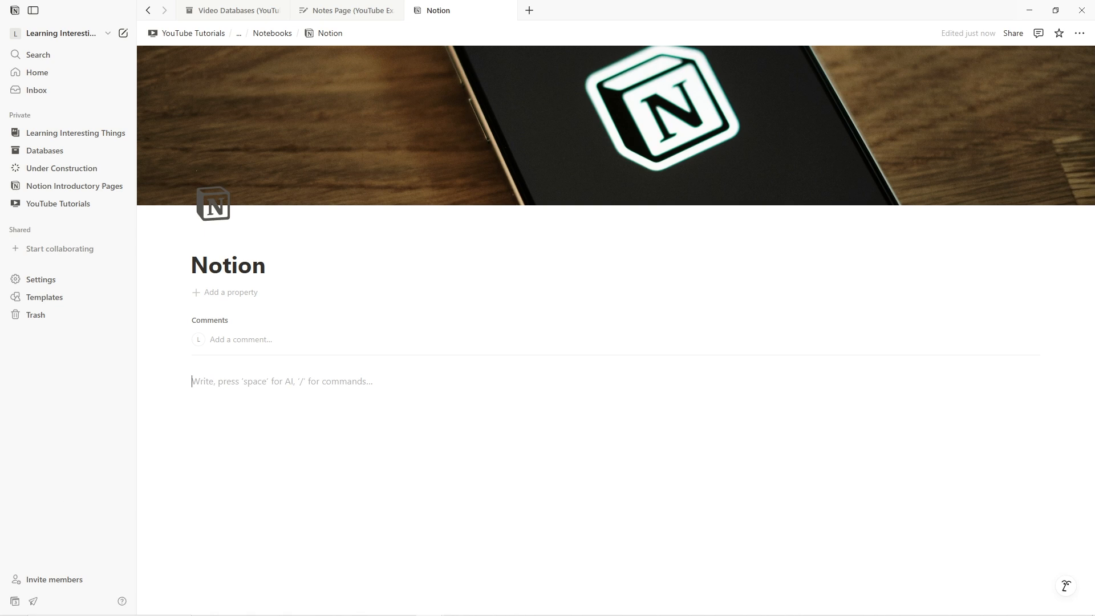
text(/data)
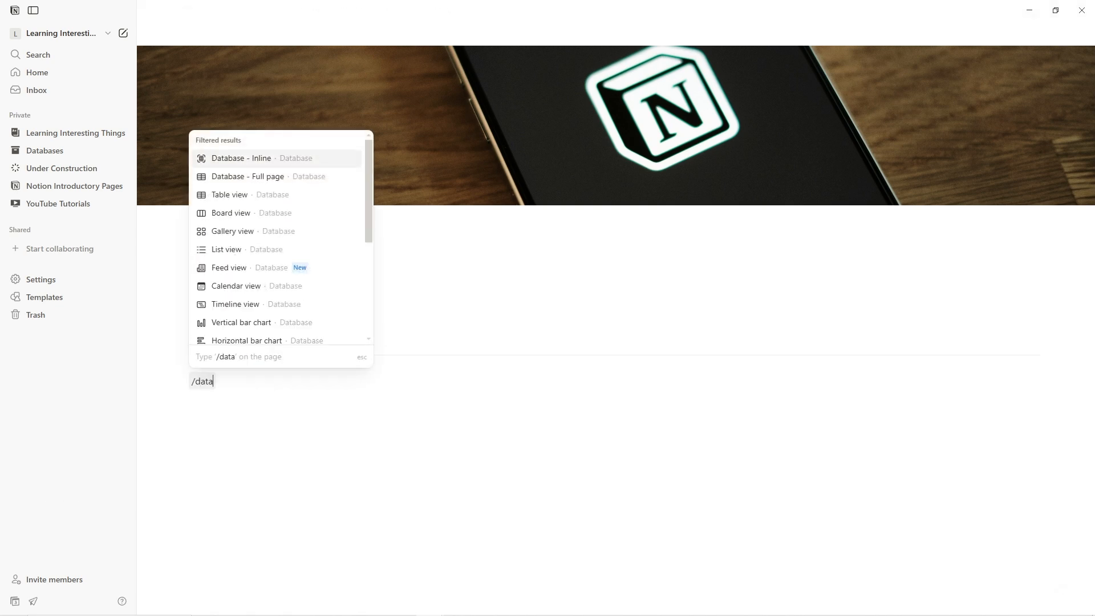
click(250, 195)
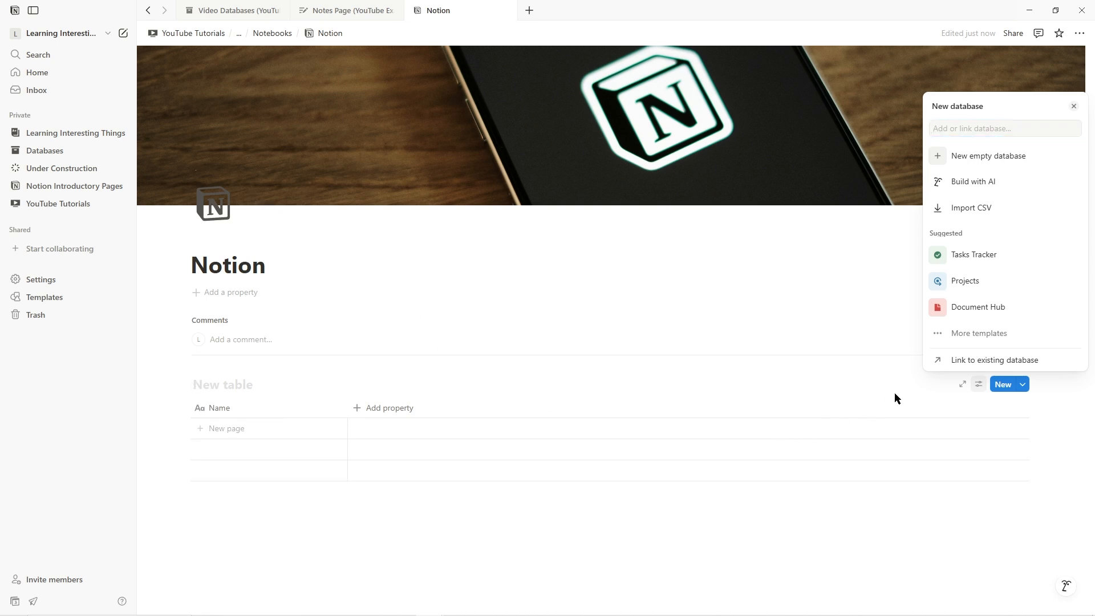
click(998, 362)
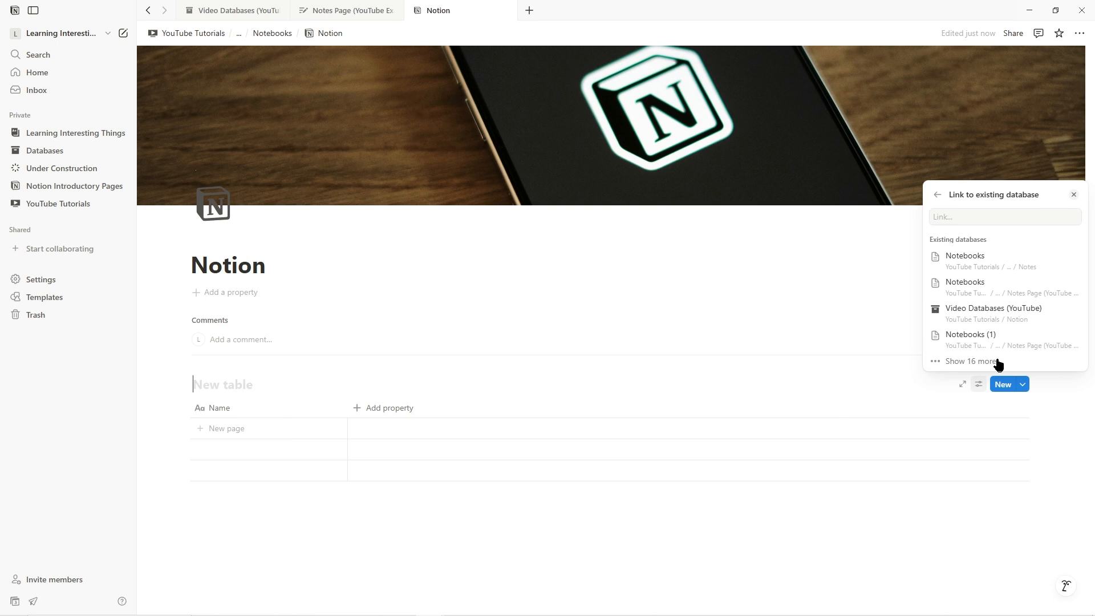
click(995, 316)
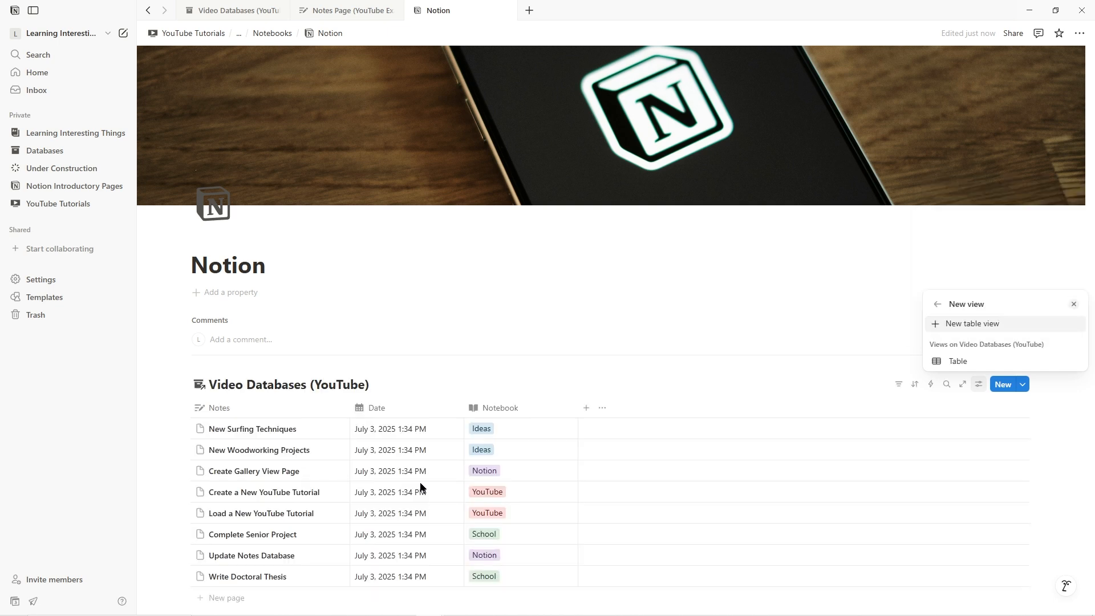
click(693, 330)
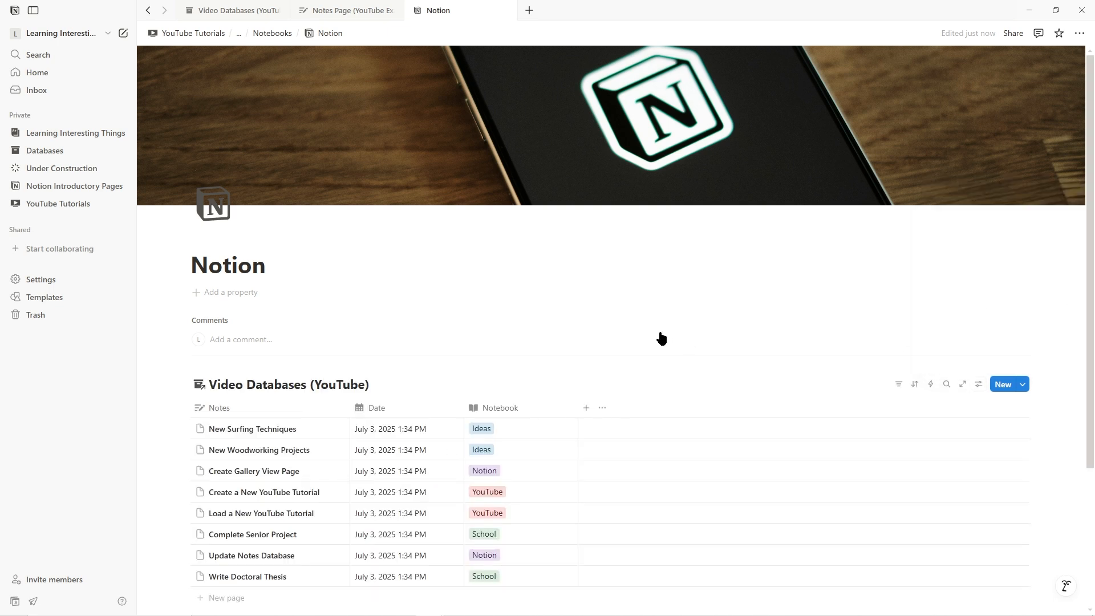
Compare the Notion page's linked table with the source database and filter the linked table to Notebook contains Notion.
click(263, 10)
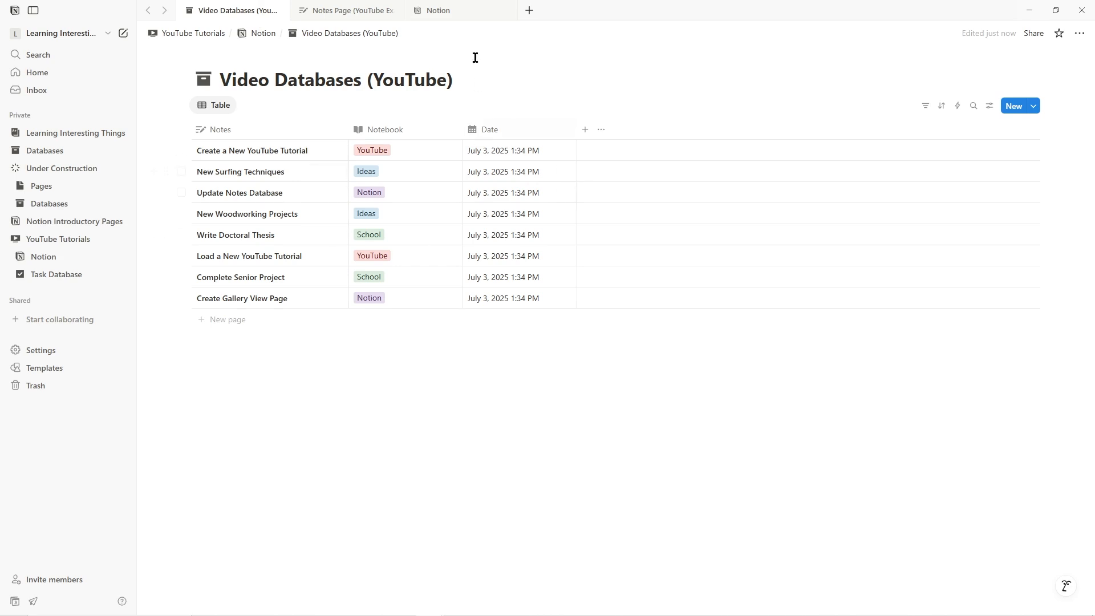
click(468, 11)
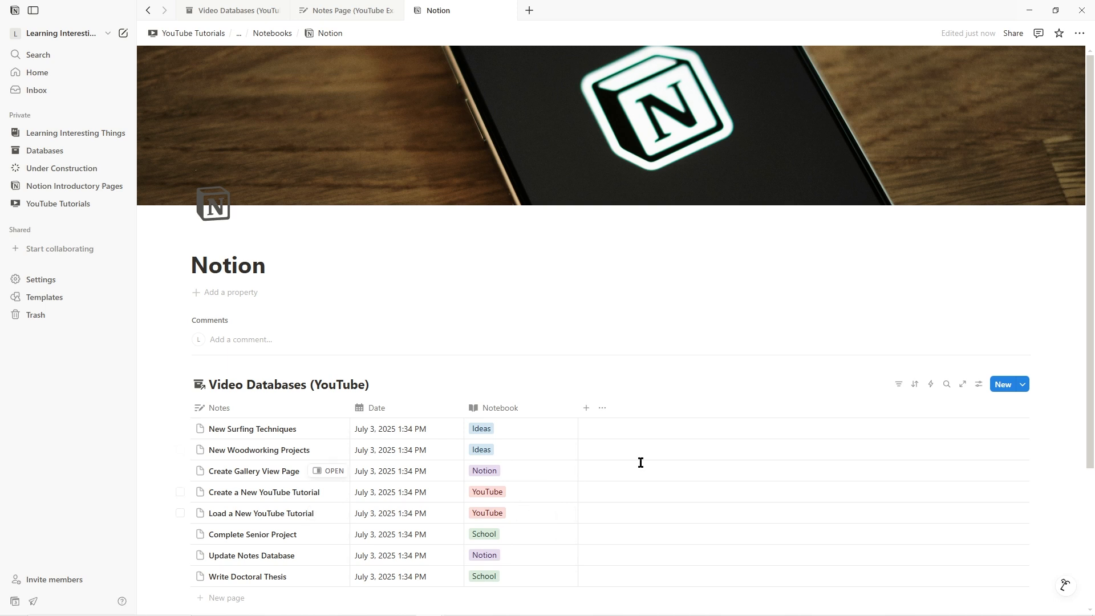
click(900, 390)
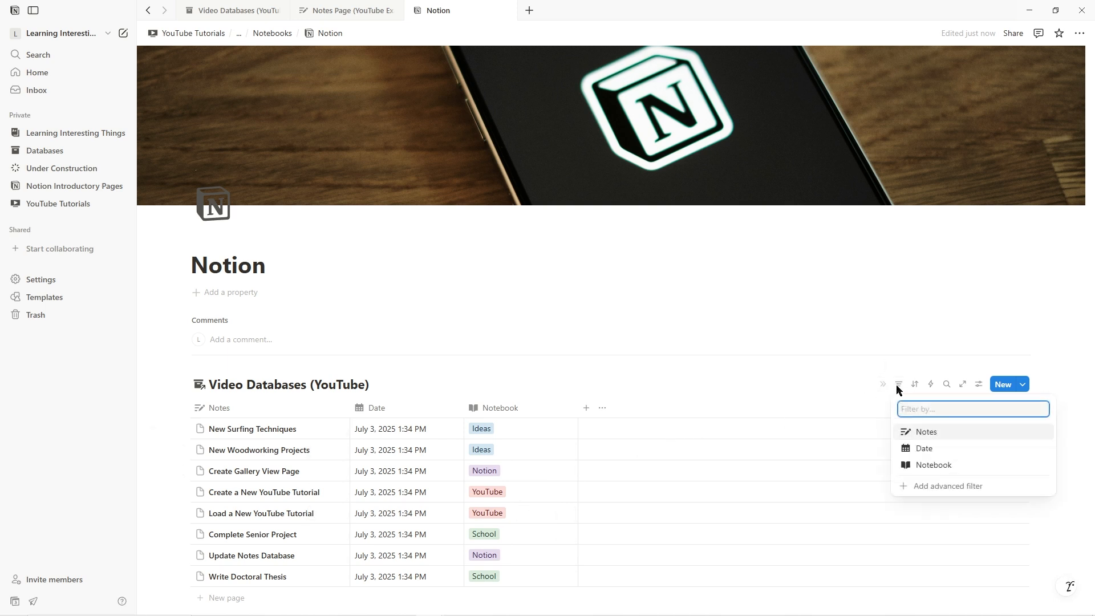
click(935, 466)
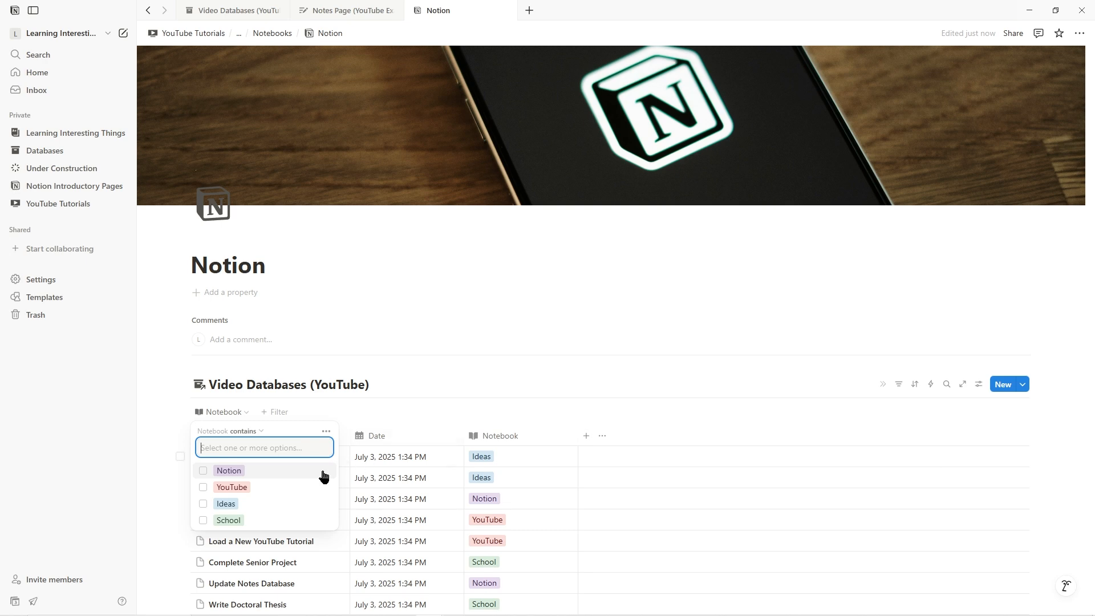
click(203, 471)
click(459, 267)
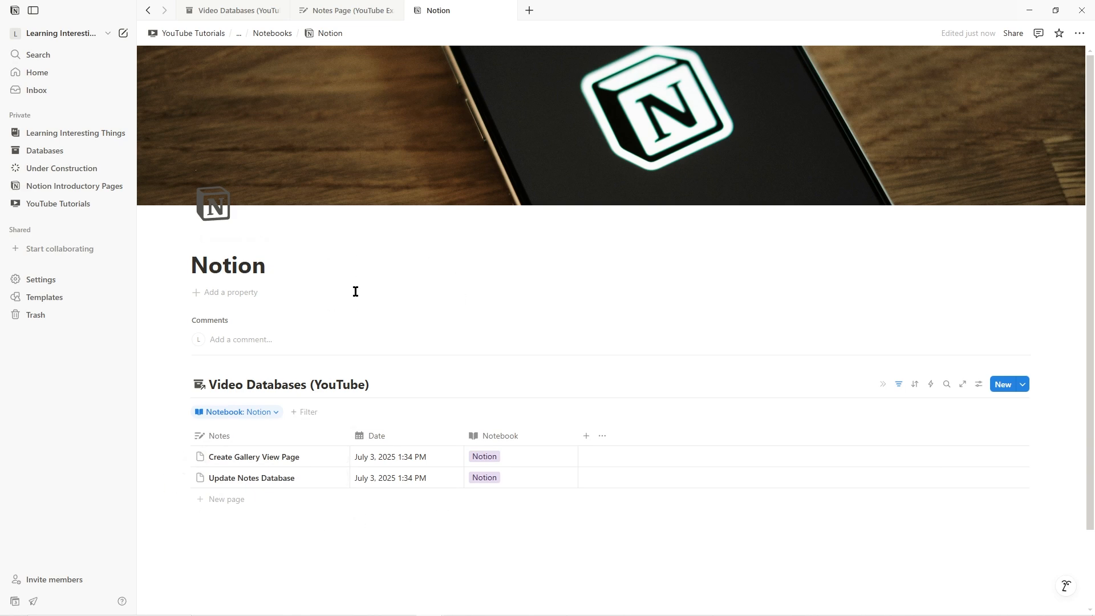
Return to Notes, open the YouTube notebook and insert a table view linked to Video Databases (YouTube).
click(148, 11)
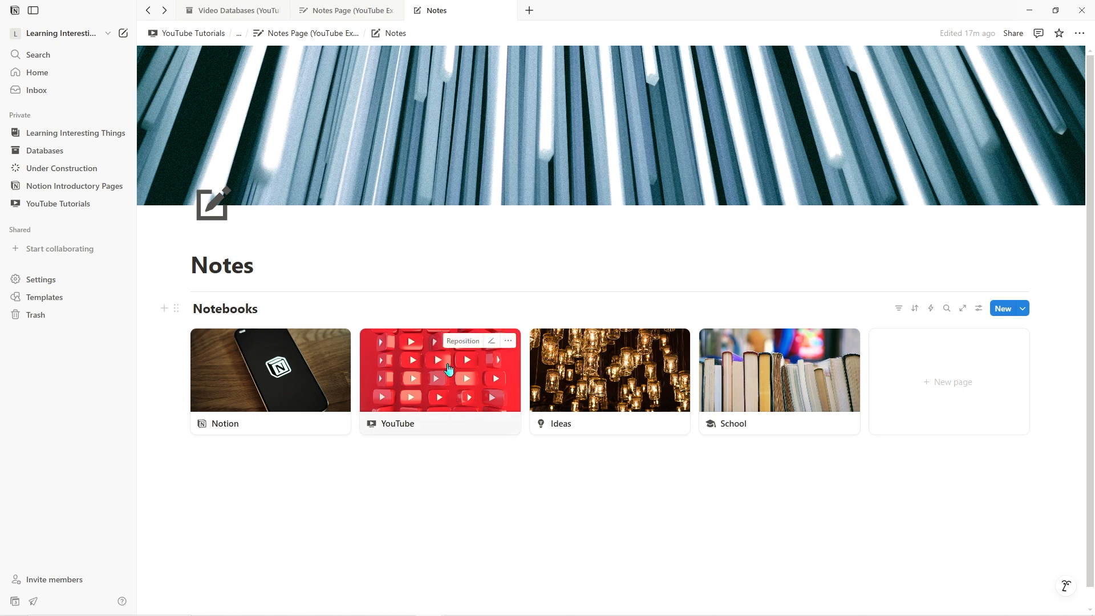
click(446, 377)
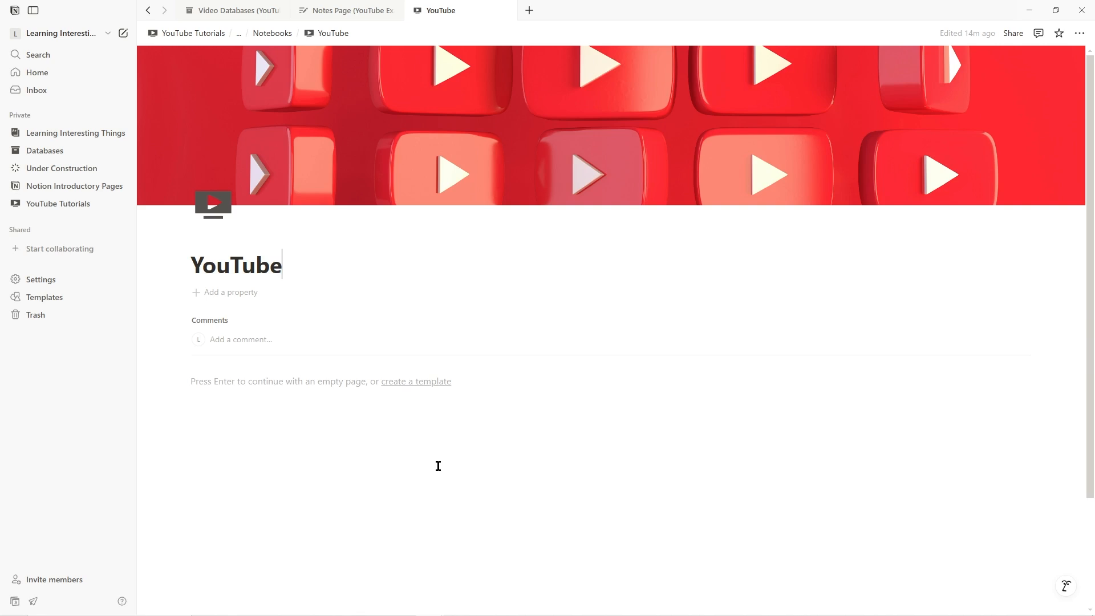
click(315, 388)
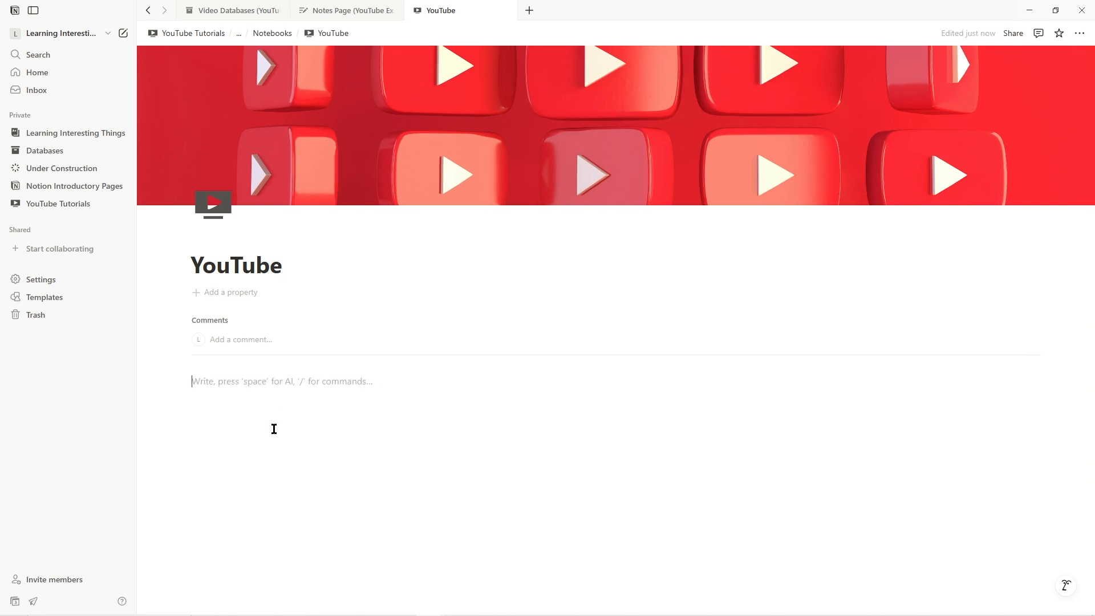
text(/data)
click(240, 195)
click(979, 358)
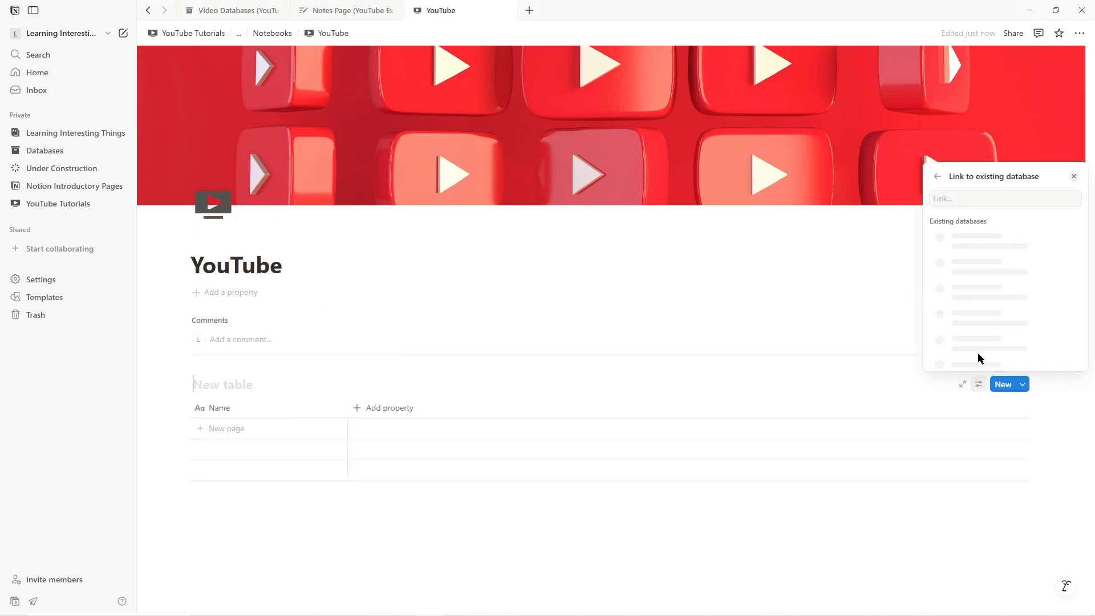
click(987, 311)
click(914, 343)
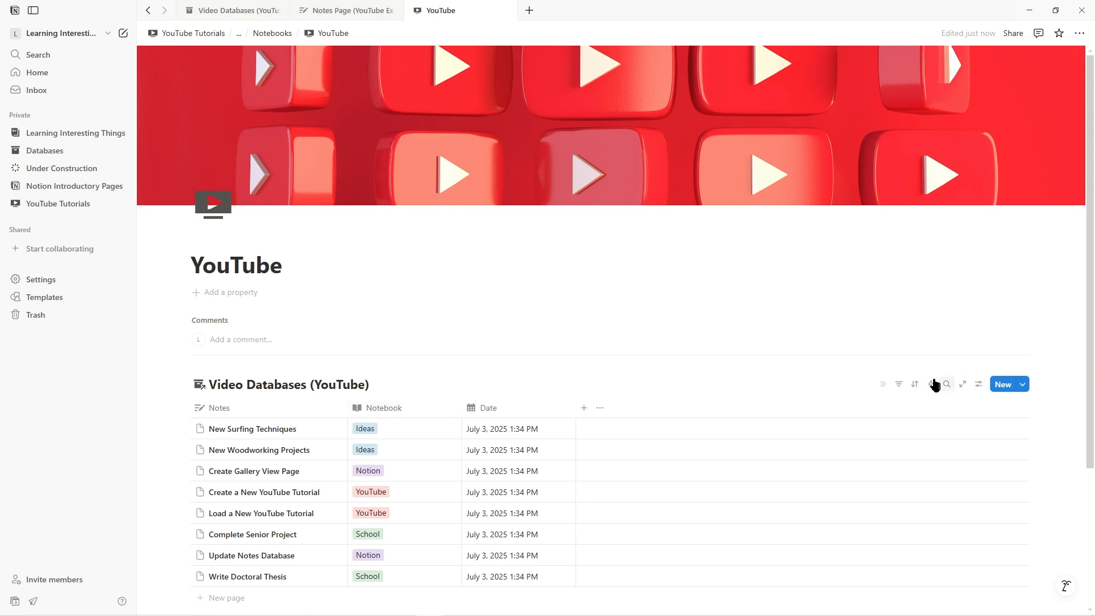
Filter the linked table on the YouTube page to Notebook contains YouTube.
click(899, 384)
click(907, 464)
click(203, 487)
click(381, 559)
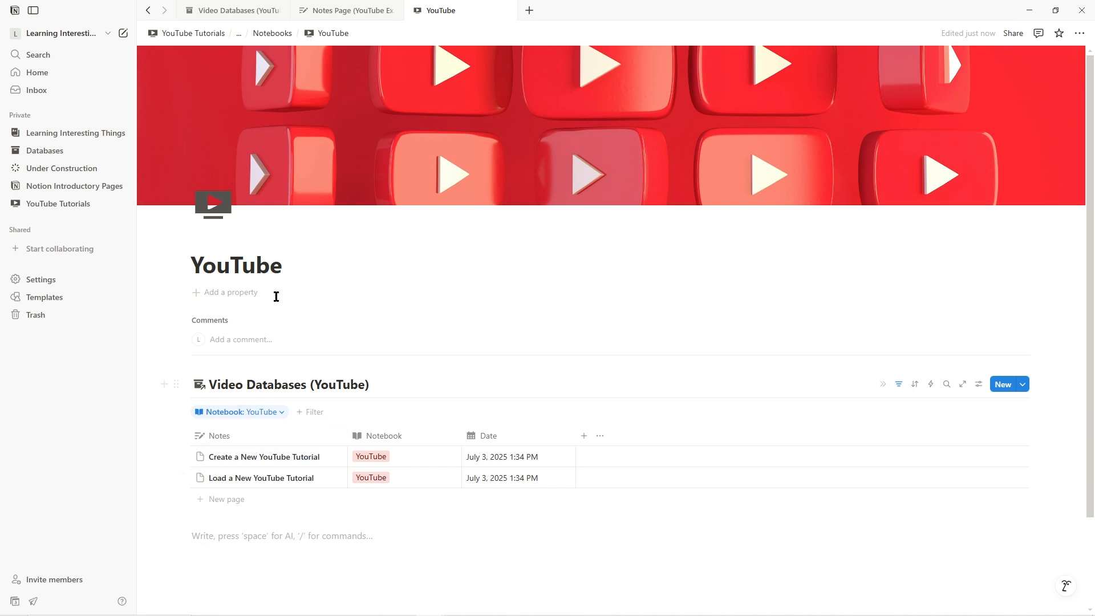
Check the filtered notes on the School, Notion and YouTube notebook pages, returning to the Notes gallery after each.
click(149, 10)
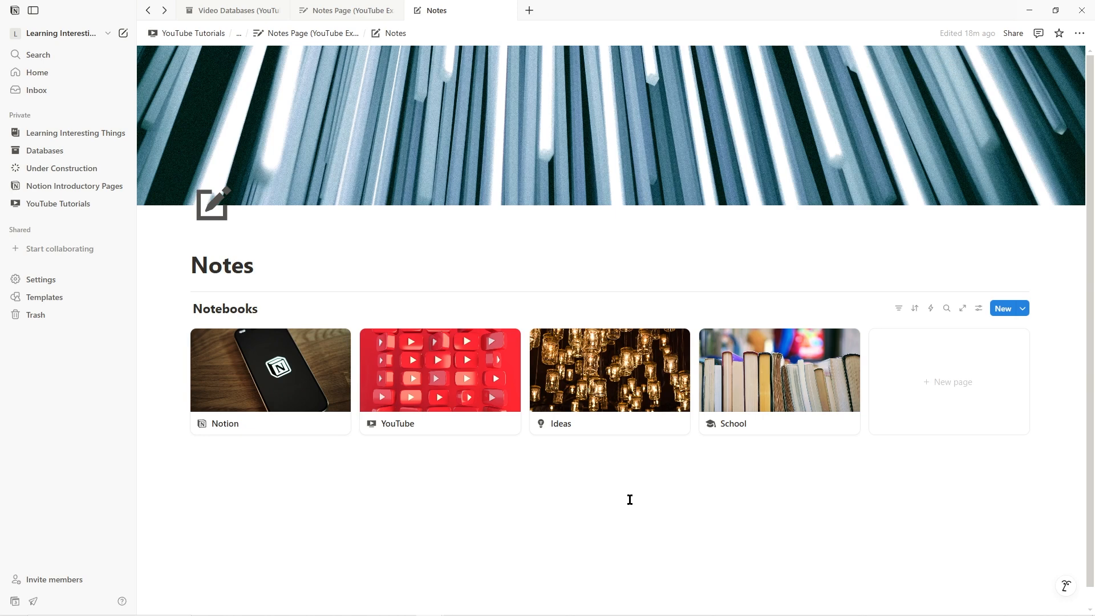
key(ctrl+[)
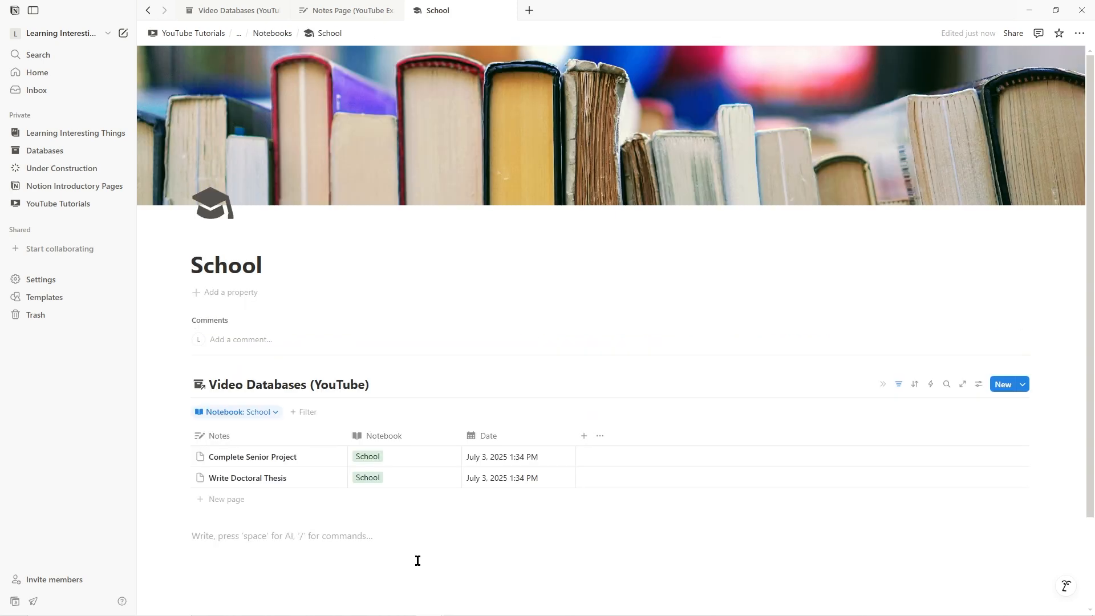
click(148, 10)
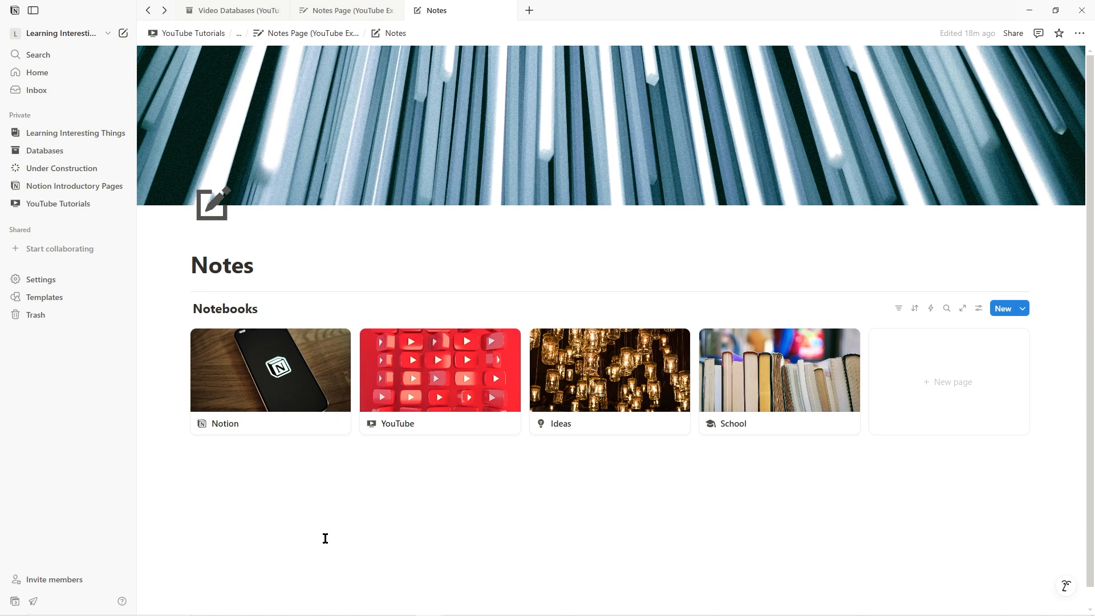
click(274, 374)
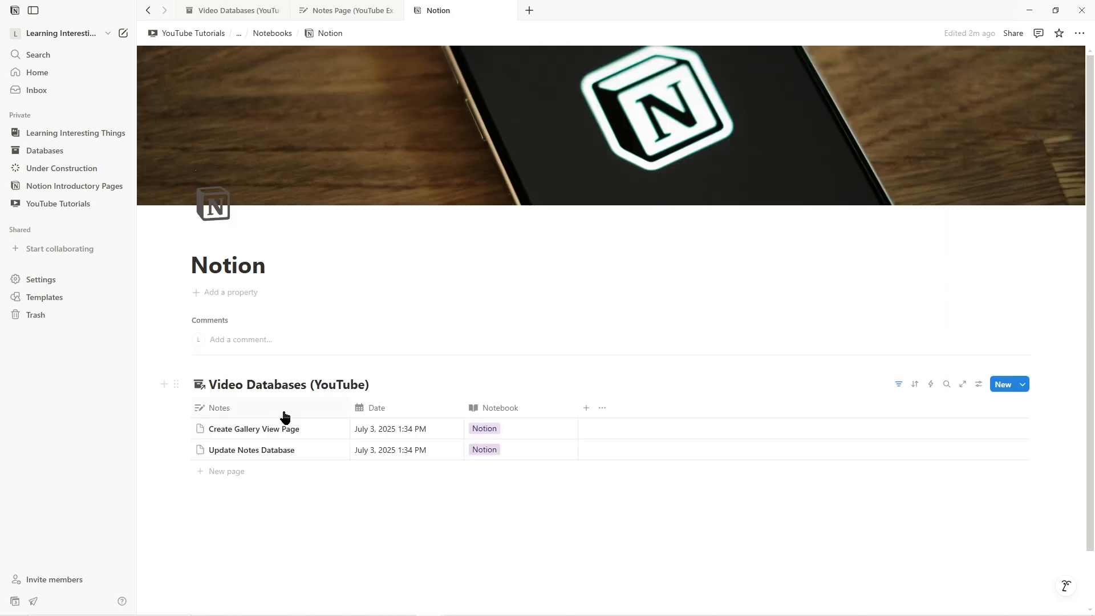
click(148, 11)
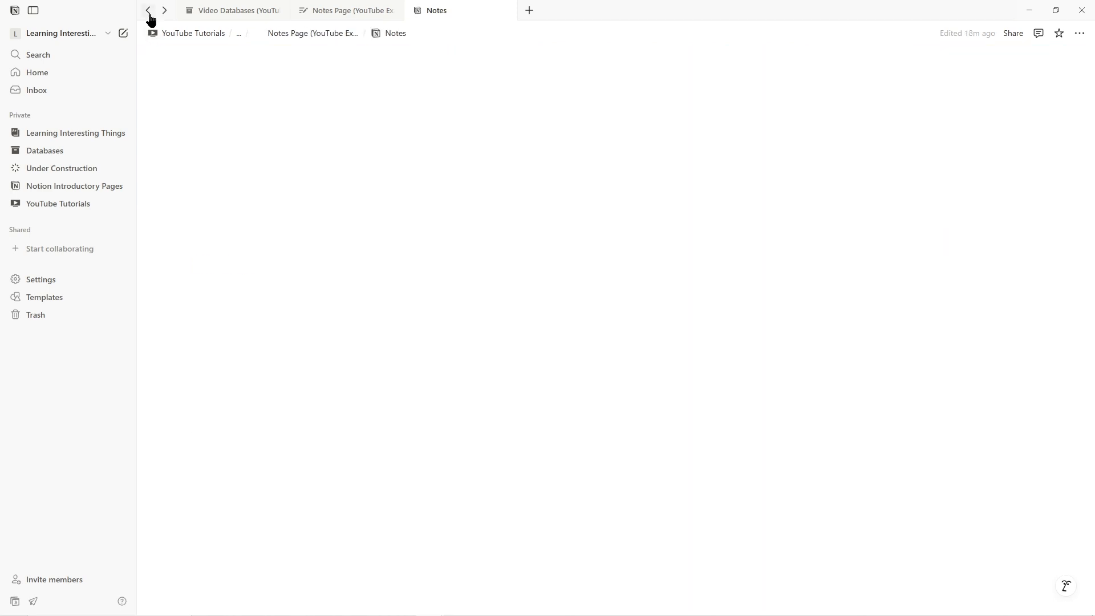
click(416, 374)
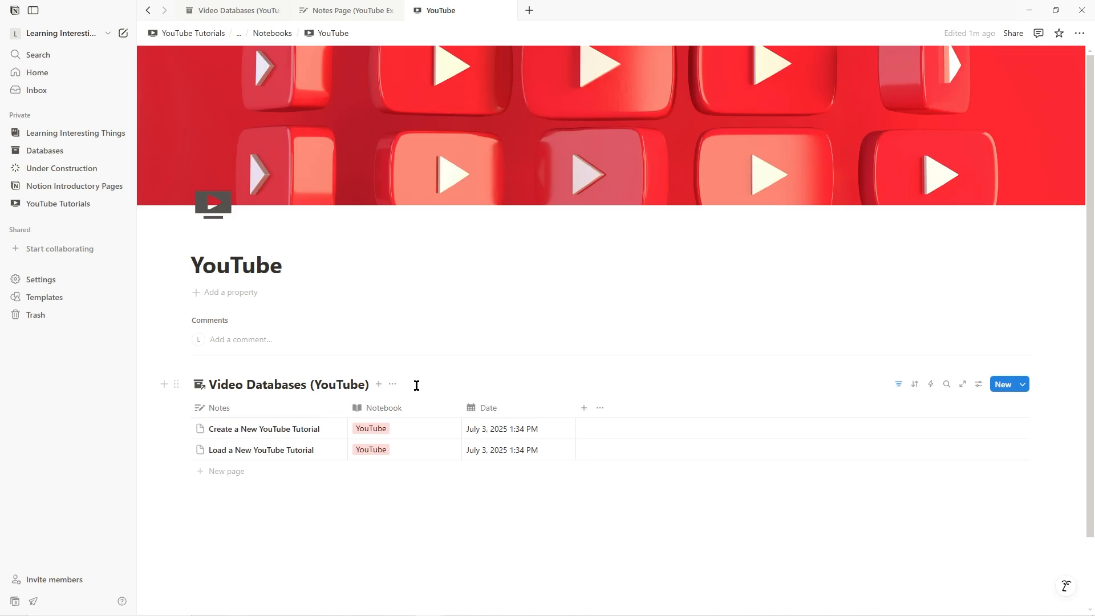
click(148, 11)
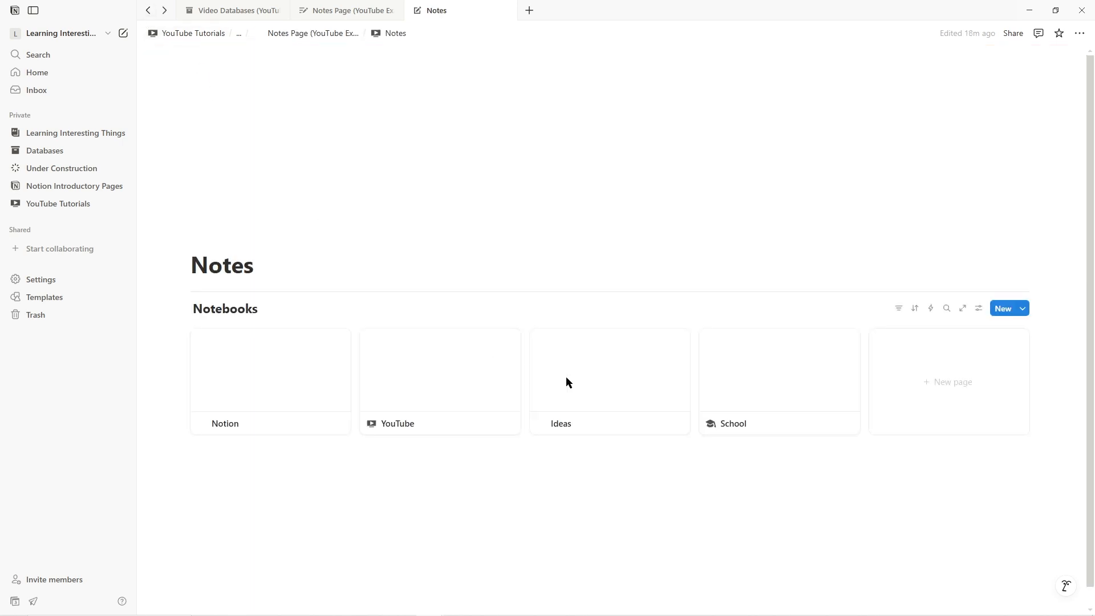
Check the filtered notes on the Ideas and School notebook pages, returning to the Notes gallery after each.
click(599, 375)
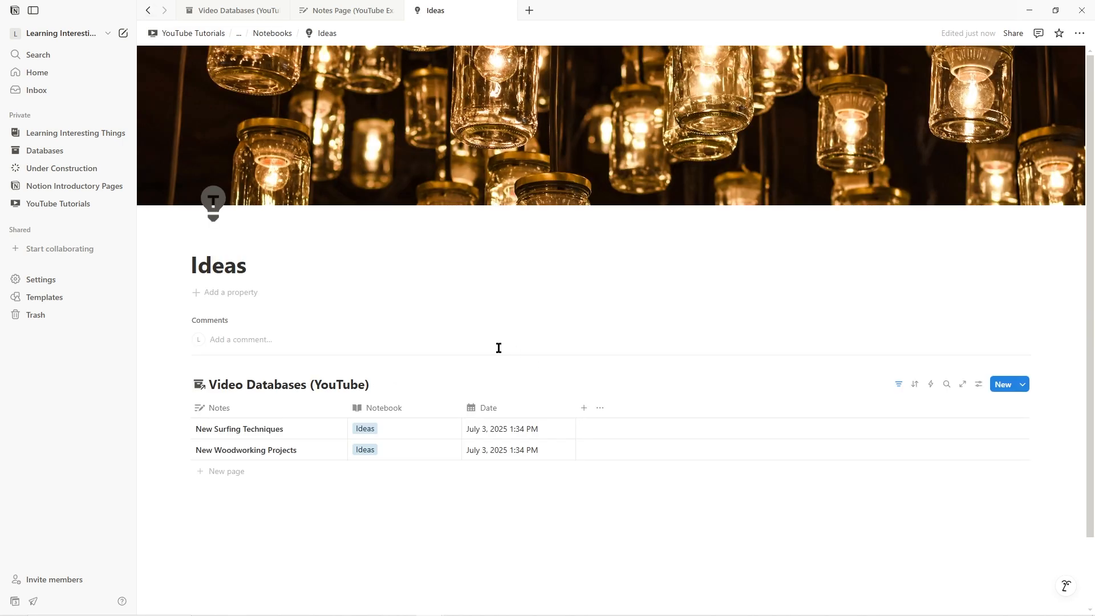
click(148, 11)
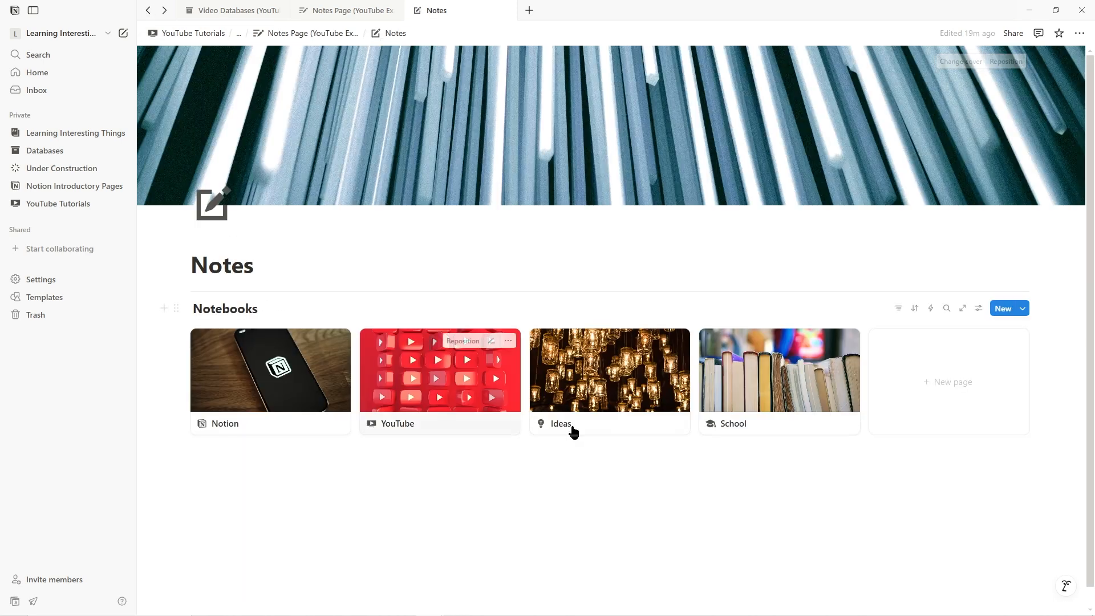
click(751, 373)
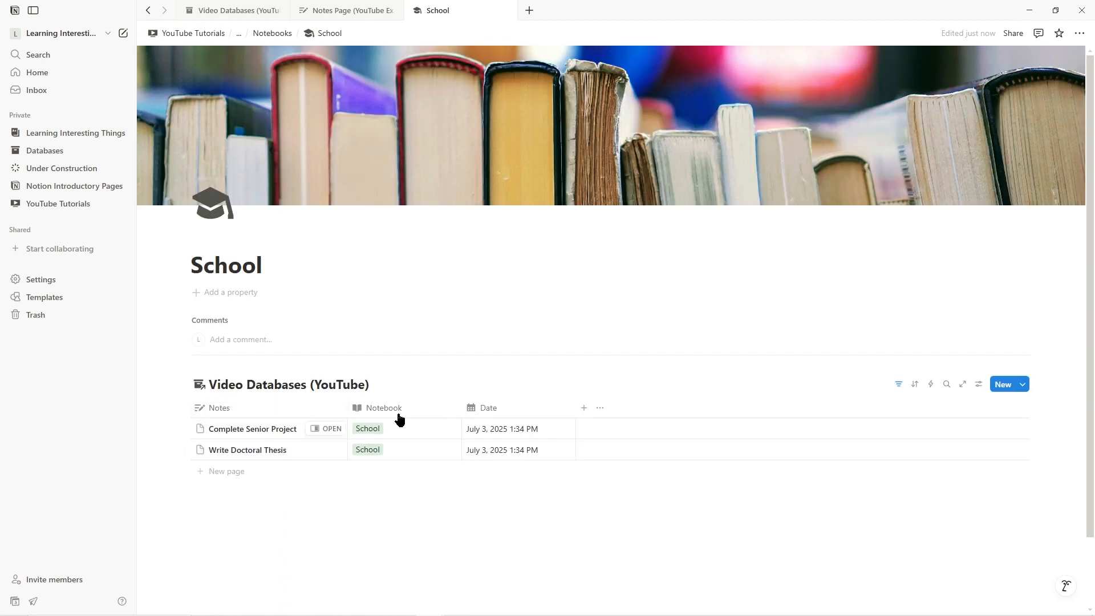
click(147, 12)
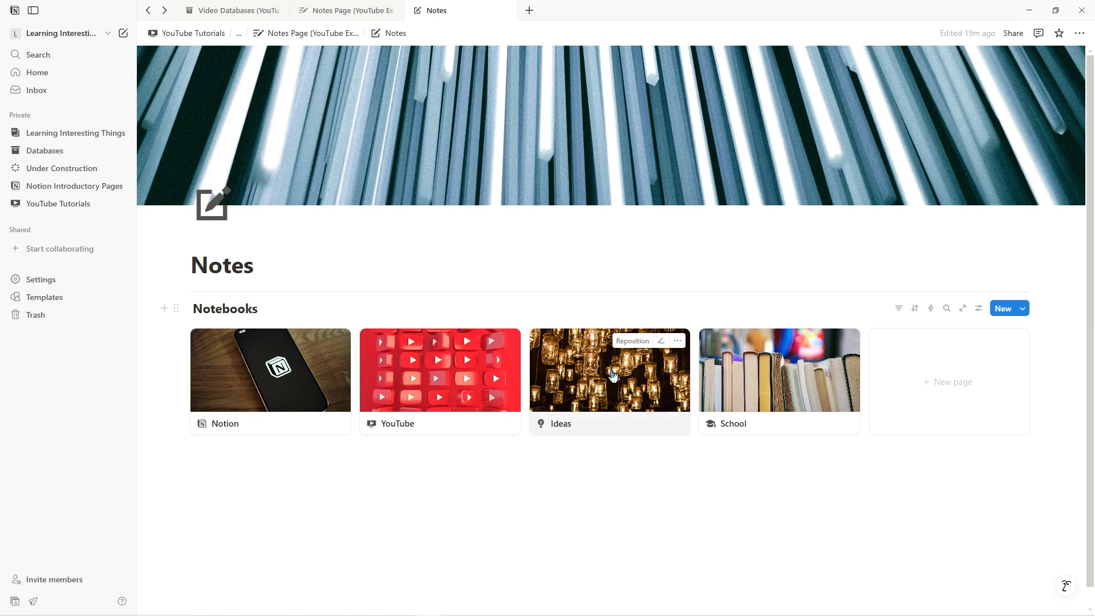
Move the Ideas card to the front of the Notebooks gallery and back to its place between YouTube and School.
drag(612, 375, 206, 390)
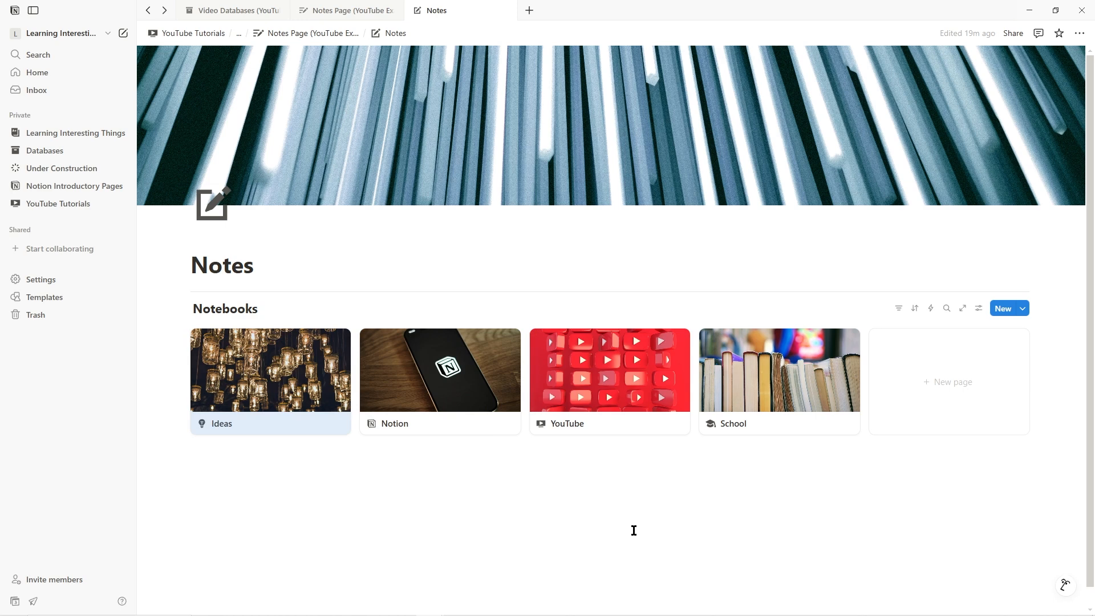
drag(263, 378, 674, 381)
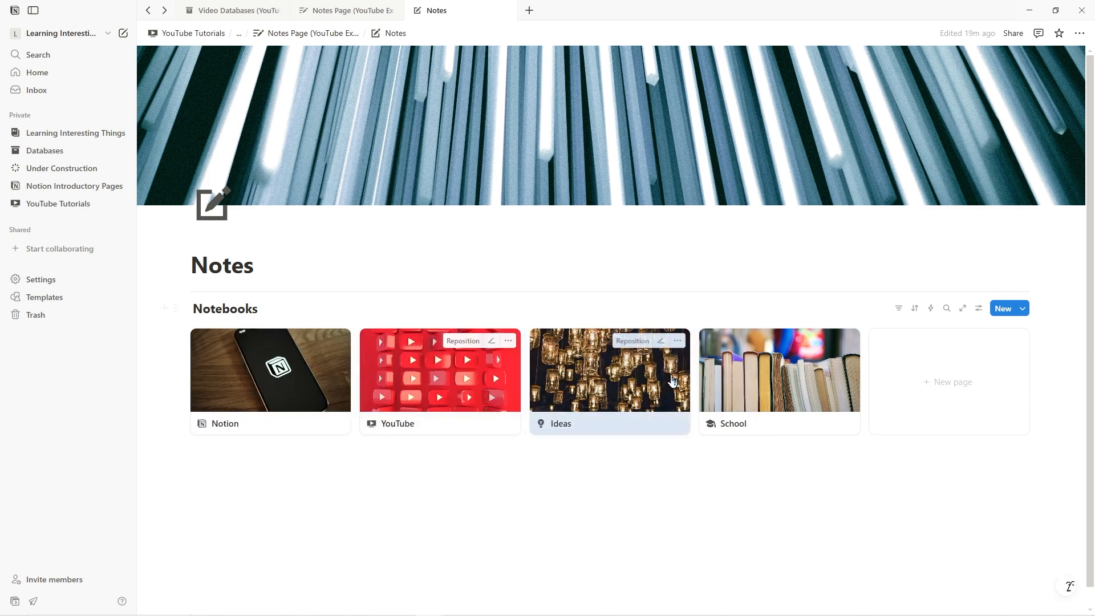
click(546, 538)
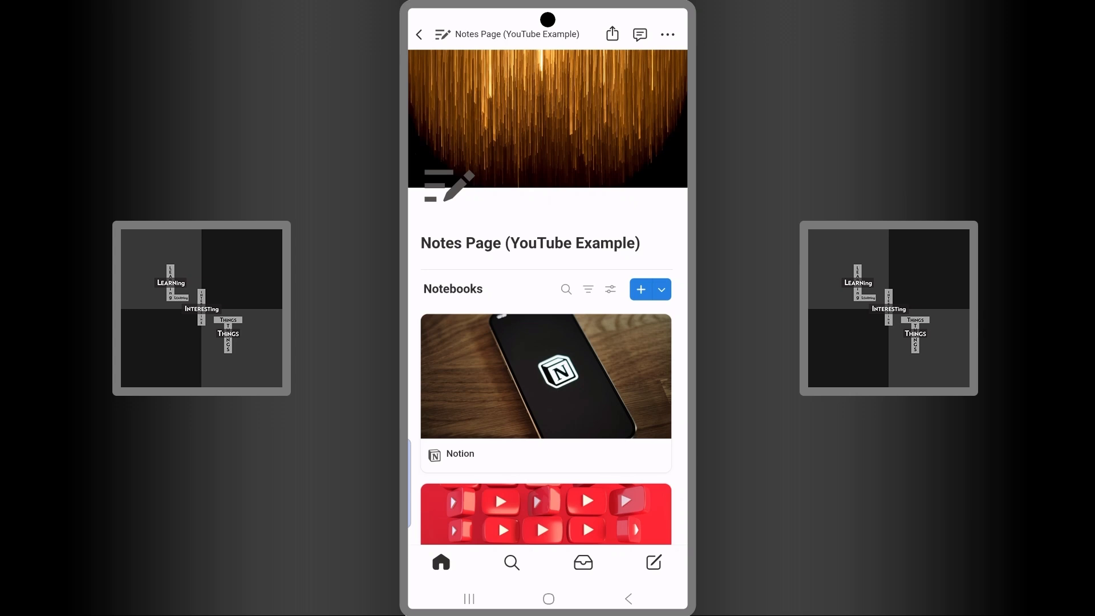
In the Notion mobile app, open the Notes page and its Notion notebook, and examine all columns of the linked table.
scroll(547, 297, down, 10)
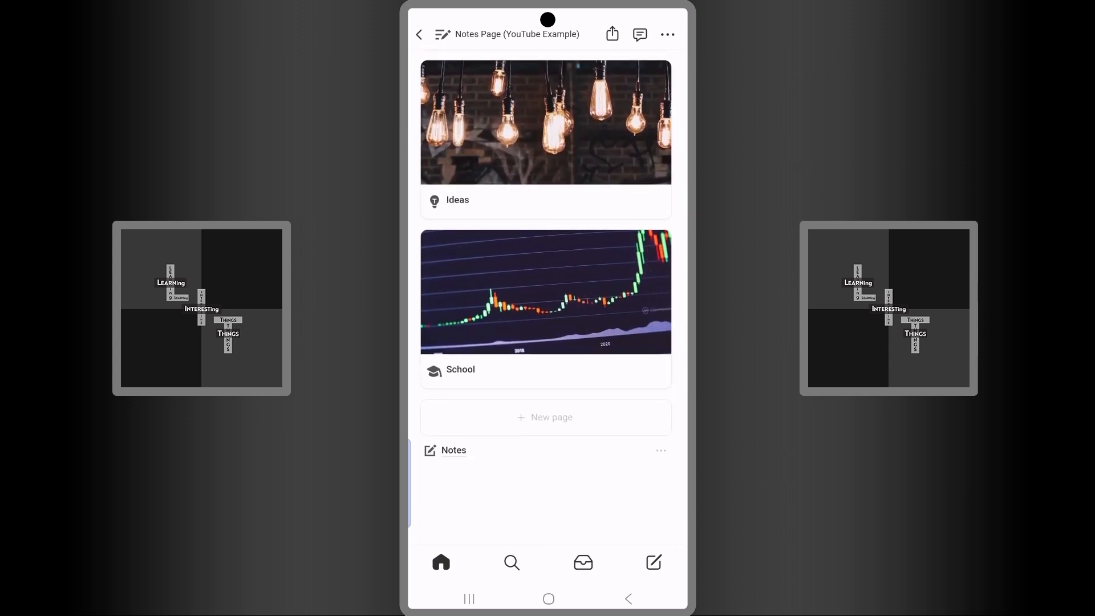
click(454, 451)
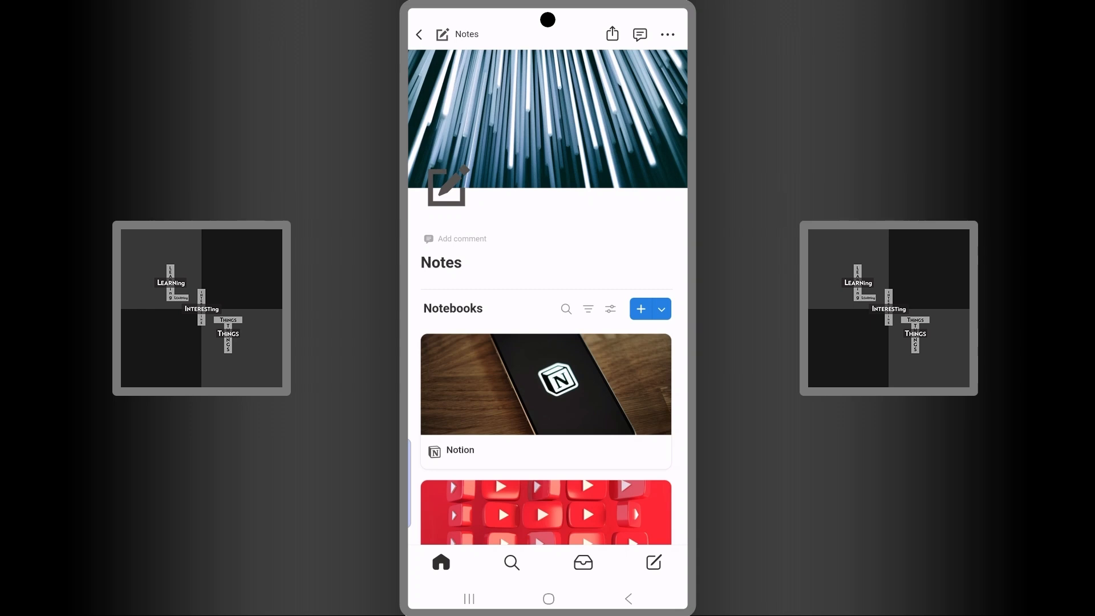
click(546, 394)
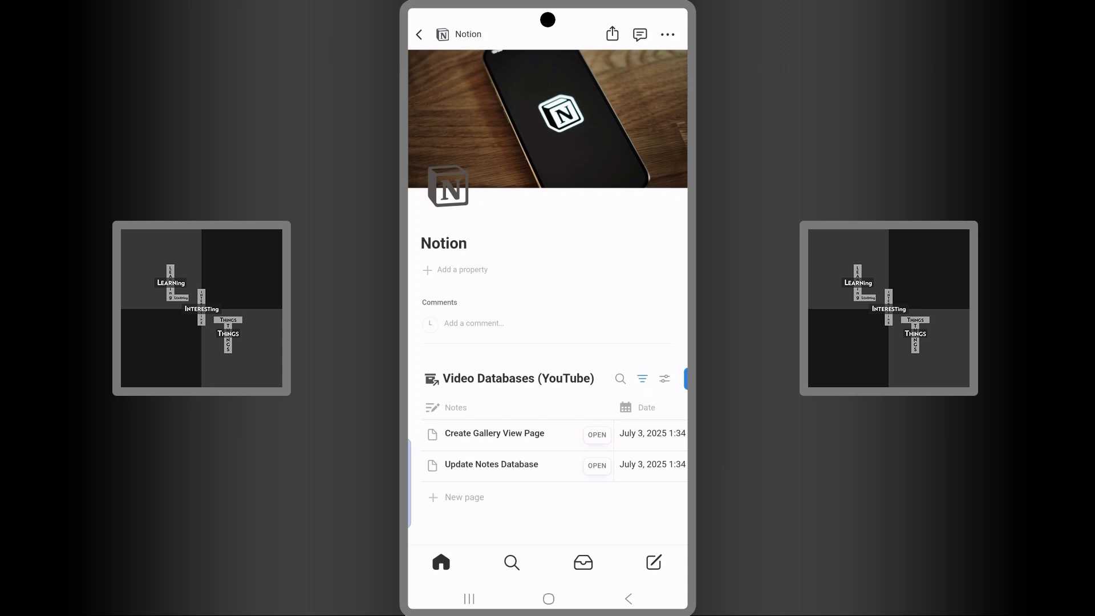
scroll(548, 451, right, 4)
scroll(548, 451, right, 4)
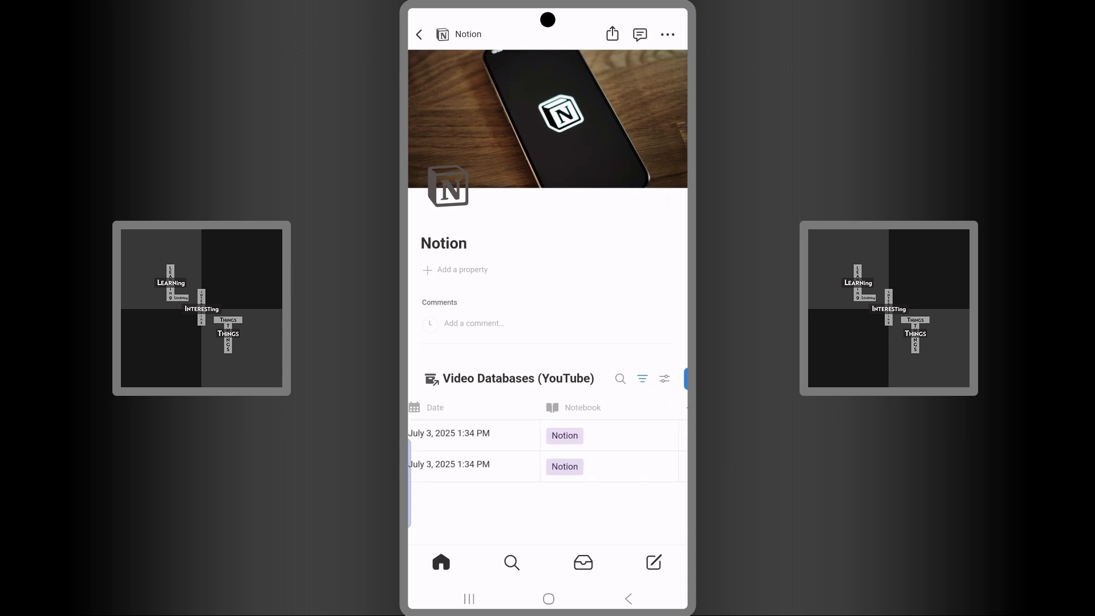
scroll(547, 450, left, 8)
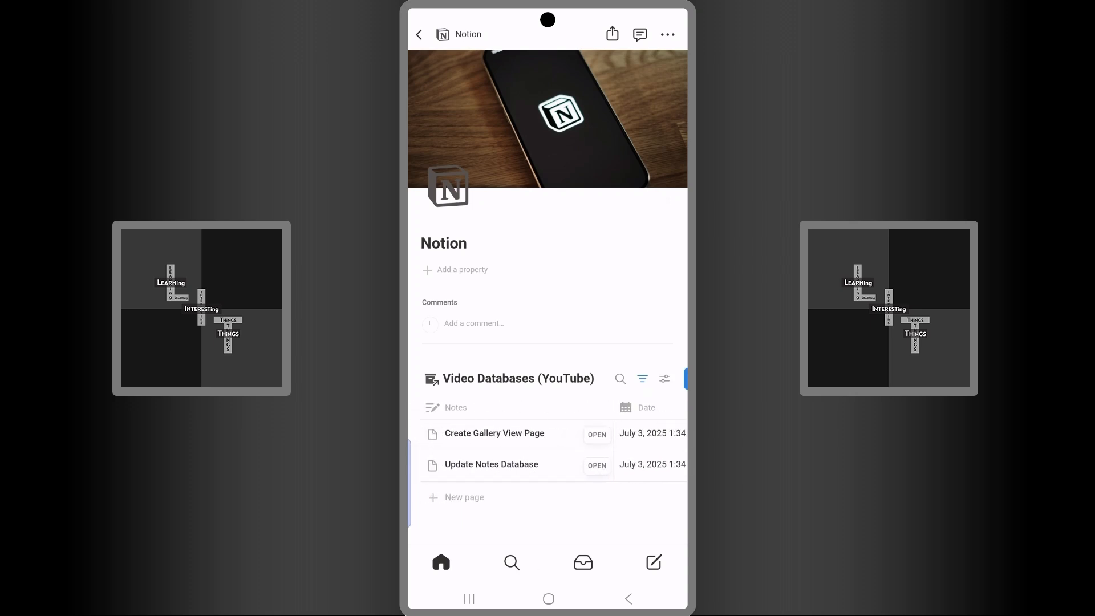
Return to the Notes gallery, open the Ideas notebook and examine the Notes, Notebook and Date columns of its linked table.
click(628, 599)
scroll(546, 484, down, 4)
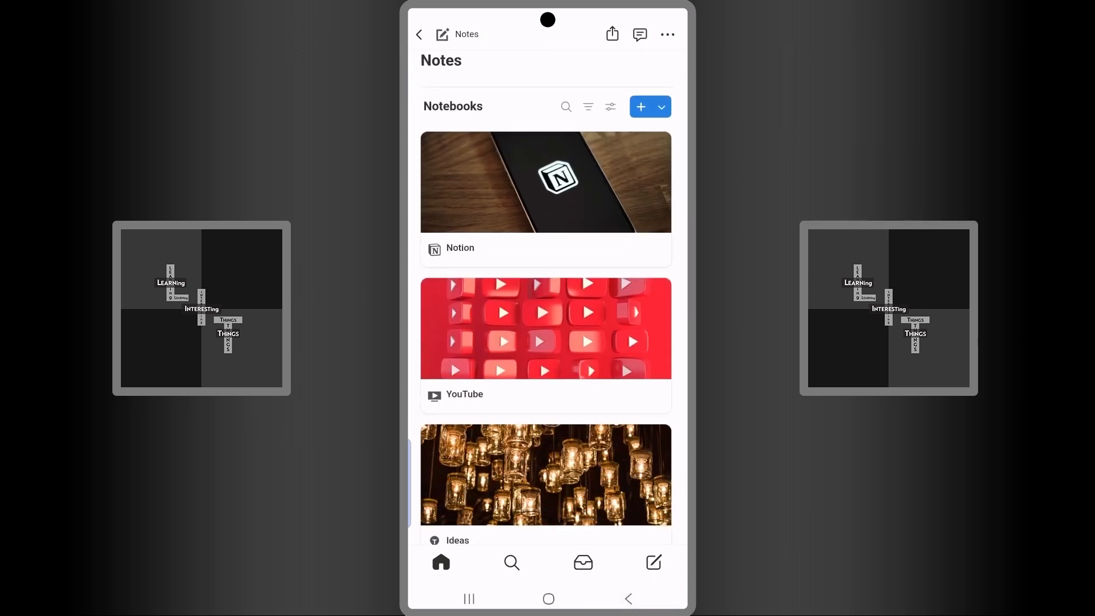
scroll(546, 297, down, 3)
click(546, 325)
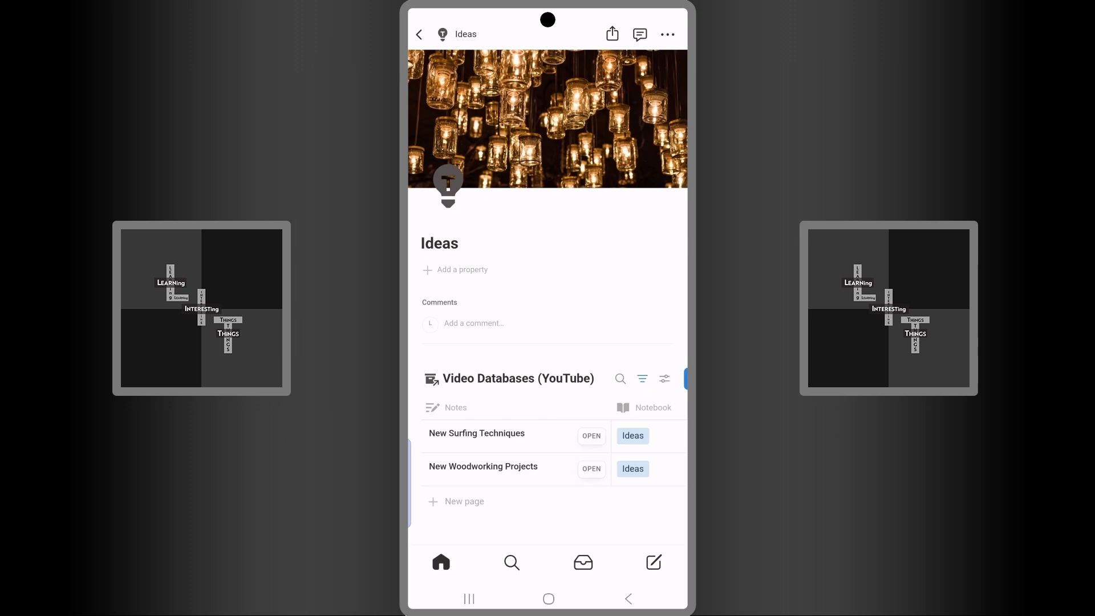
scroll(548, 450, right, 3)
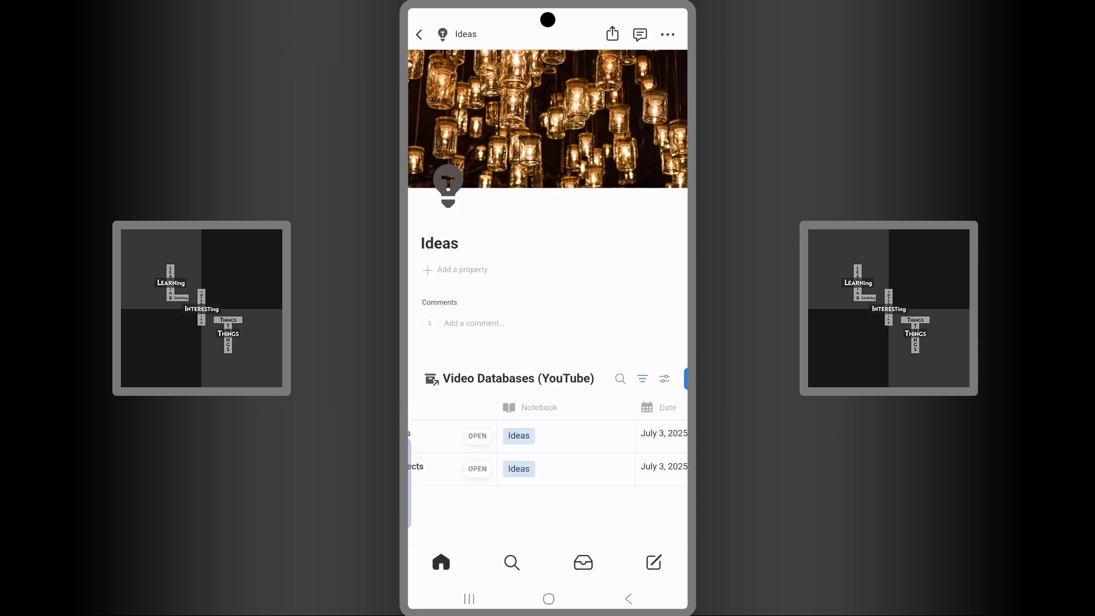
scroll(548, 451, right, 3)
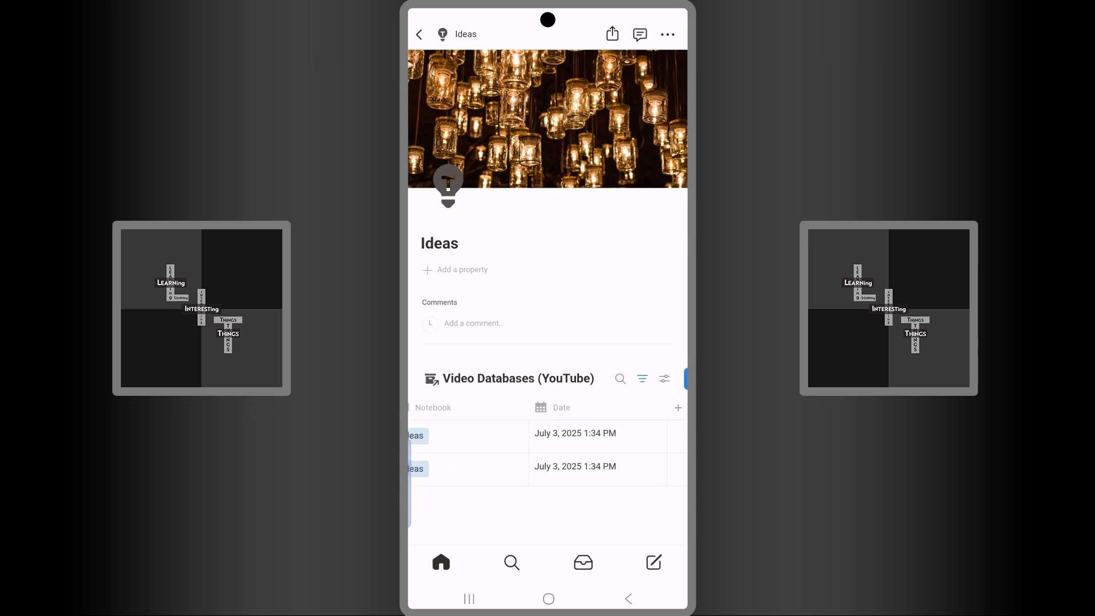
scroll(548, 451, left, 2)
scroll(547, 450, right, 2)
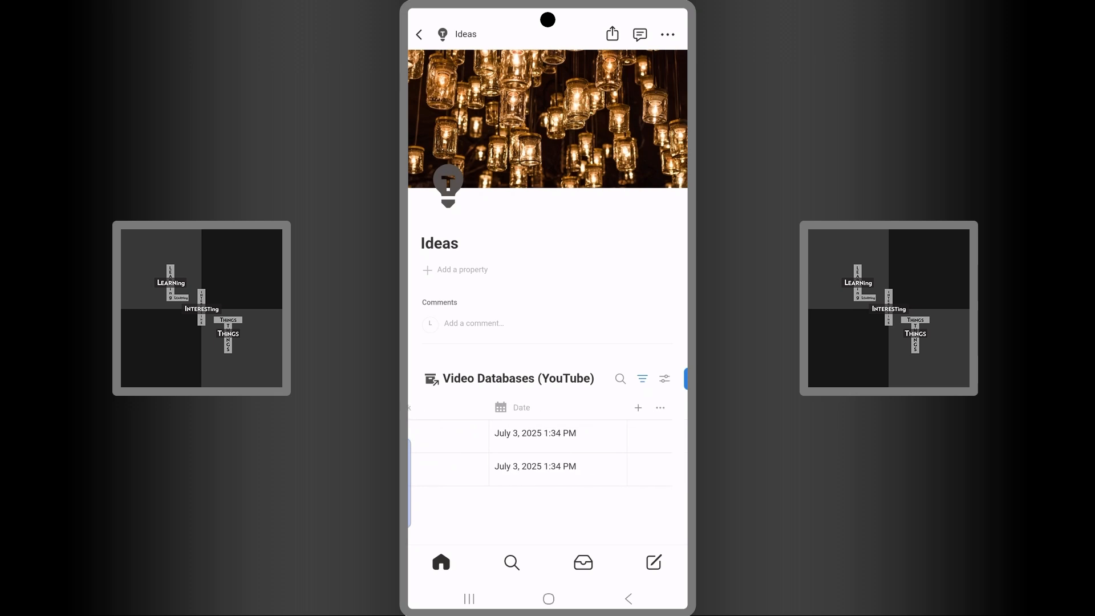
scroll(547, 451, left, 3)
scroll(548, 451, left, 2)
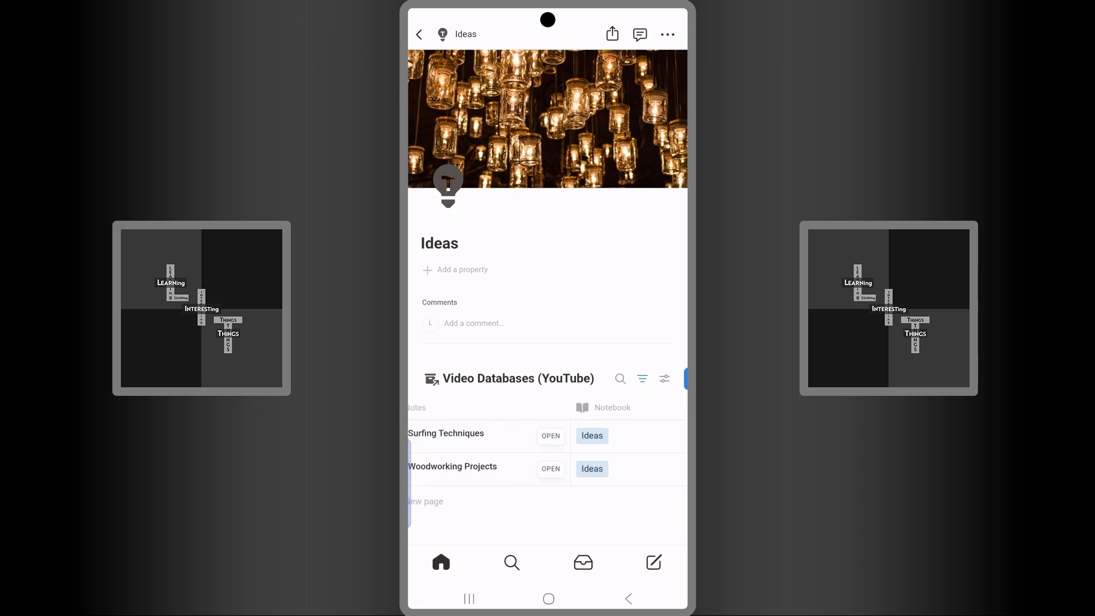
Return to the Notes page in the mobile app and look through its whole notebook gallery.
click(629, 598)
scroll(546, 268, down, 5)
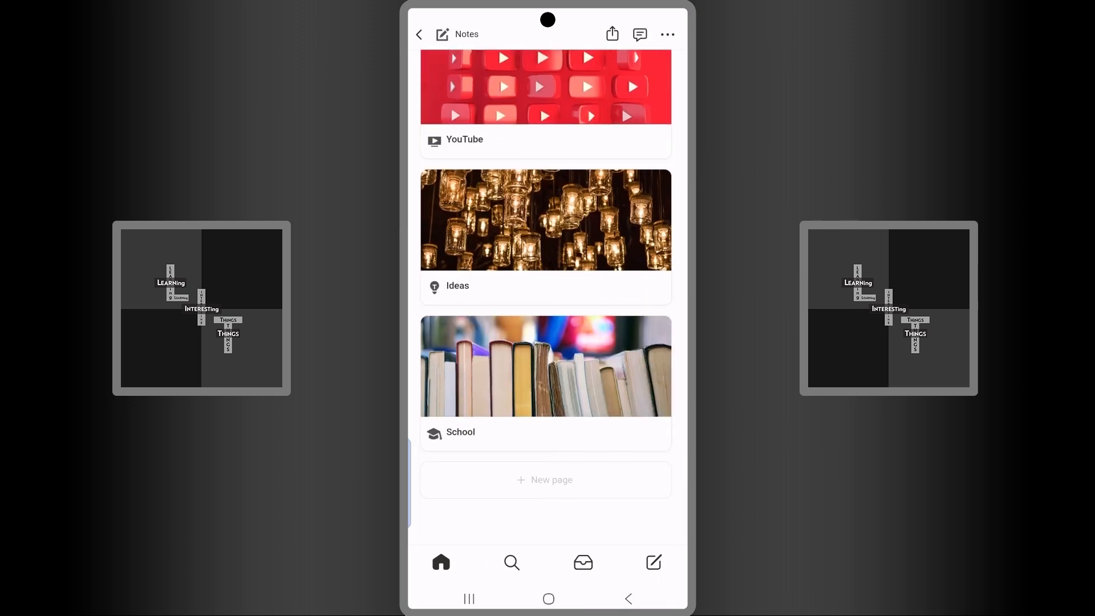
scroll(546, 297, up, 8)
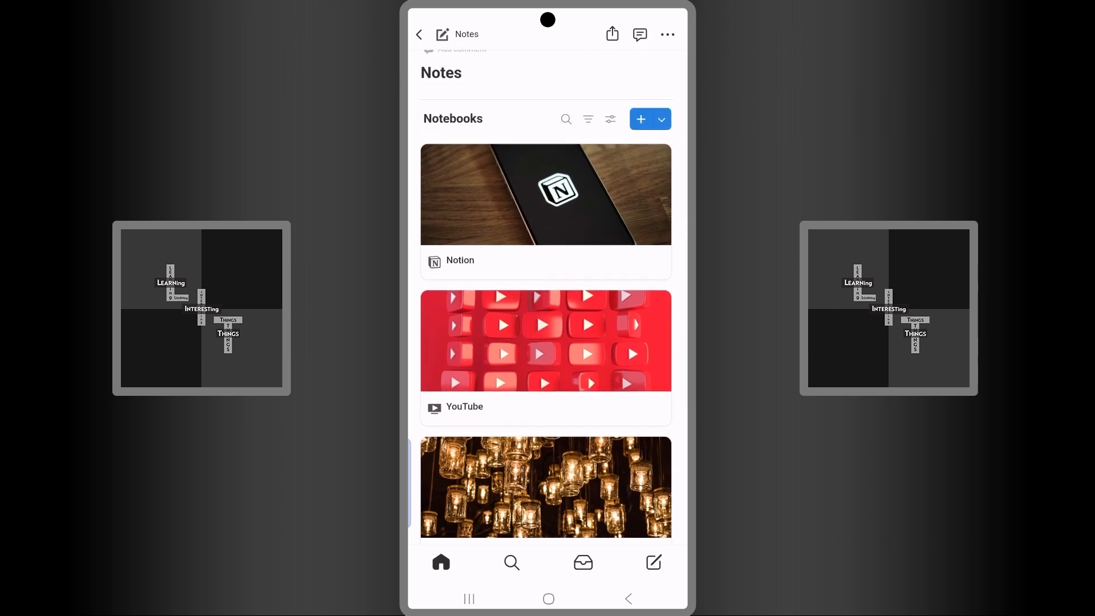
scroll(548, 296, up, 2)
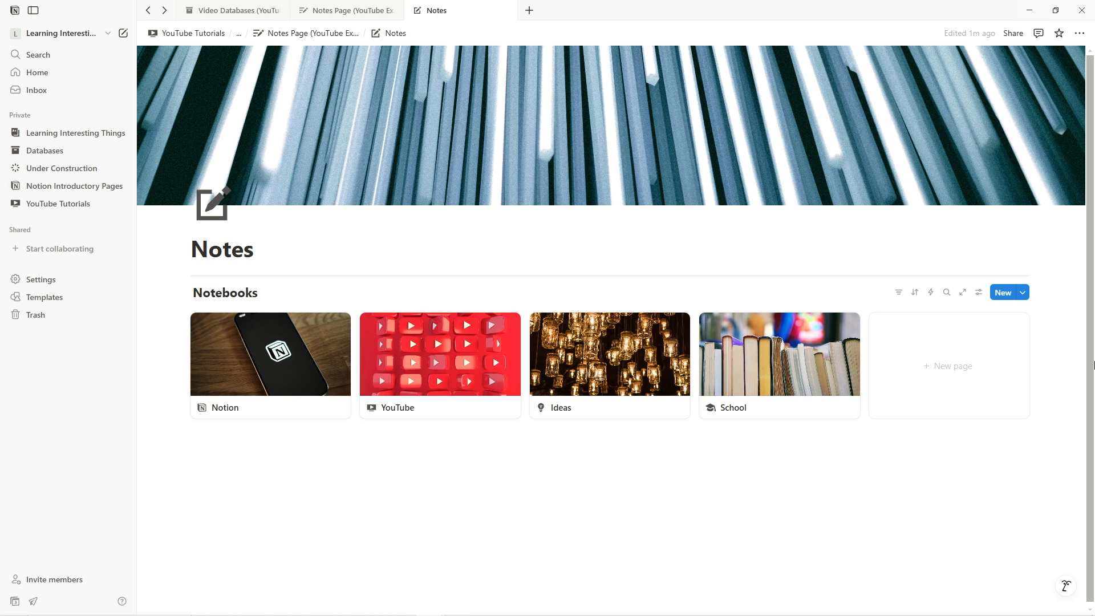
In the desktop app, open the Notion notebook and take a screen snip of its table's Notes column with both entries.
click(301, 359)
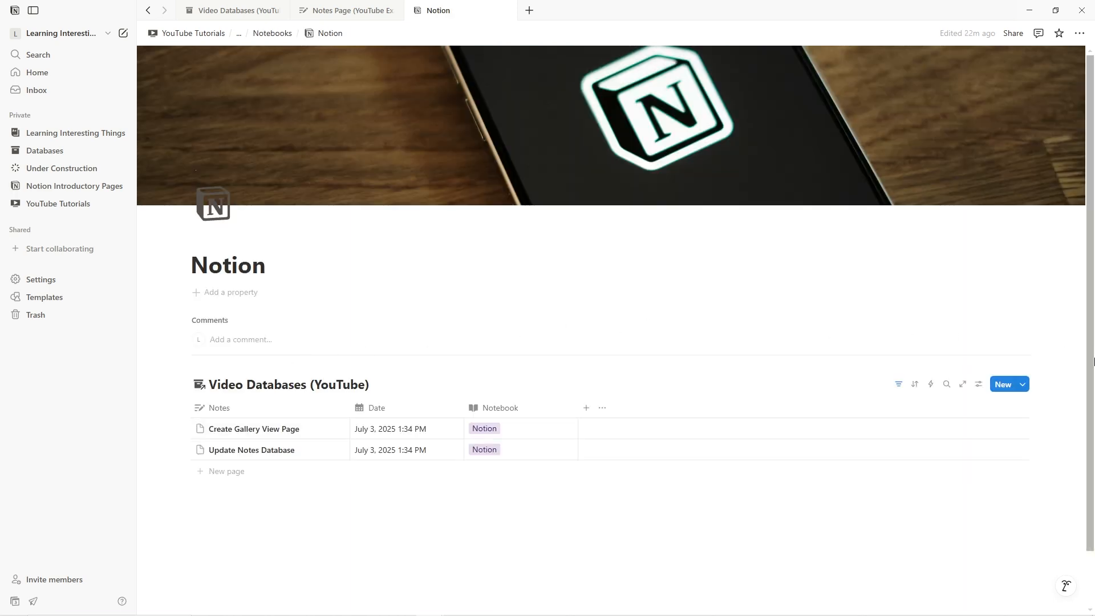
key(super+shift+s)
drag(171, 394, 326, 469)
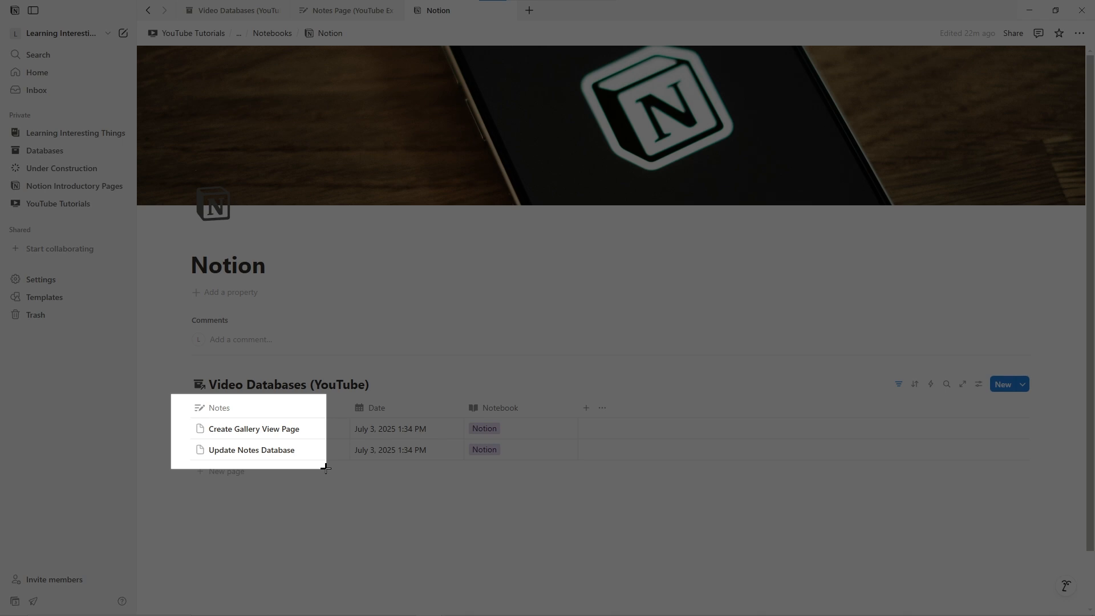
drag(326, 469, 326, 468)
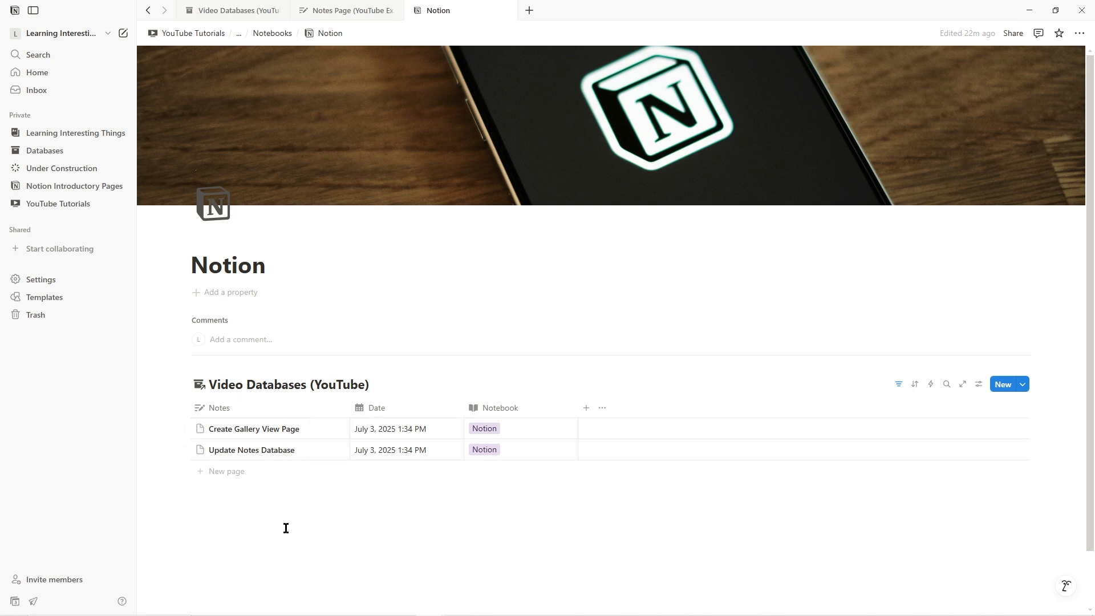
Give the Create Gallery View Page note a dark circled plus as its page icon.
click(201, 429)
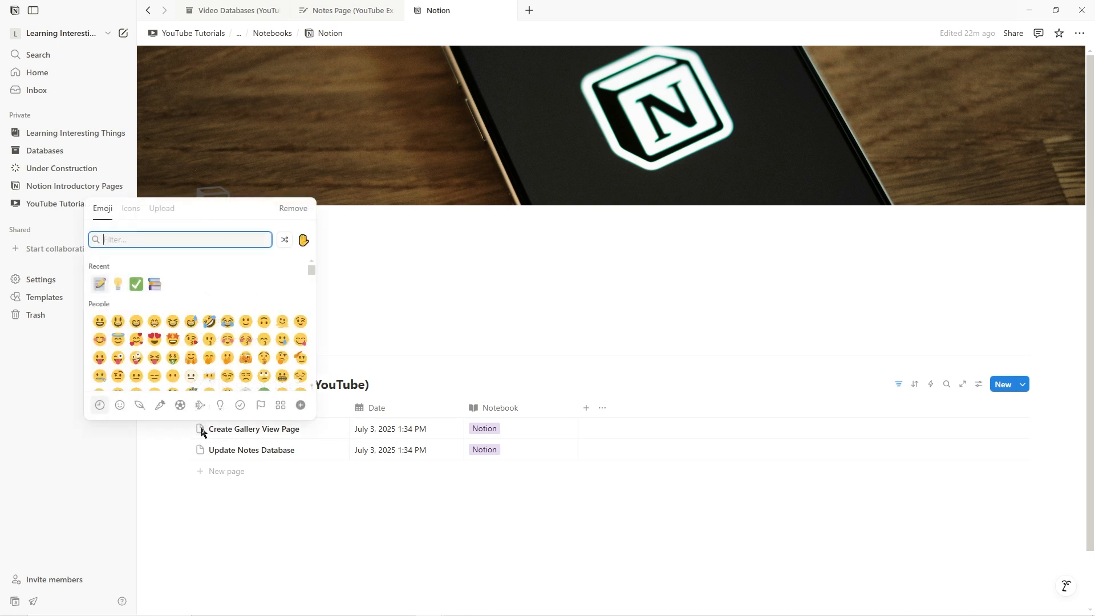
click(133, 211)
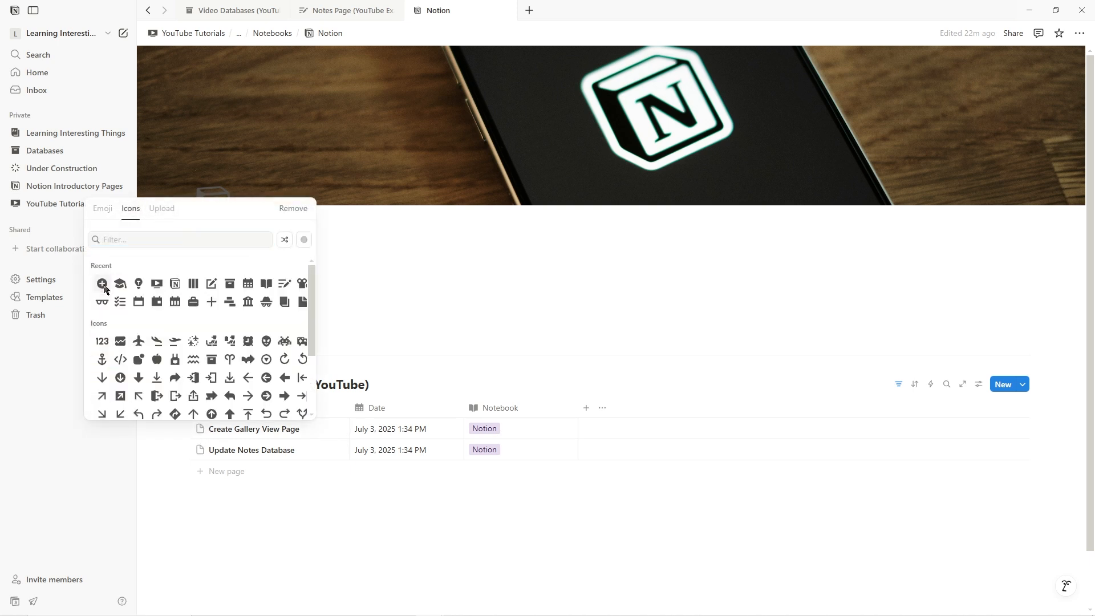
mouse_move(103, 288)
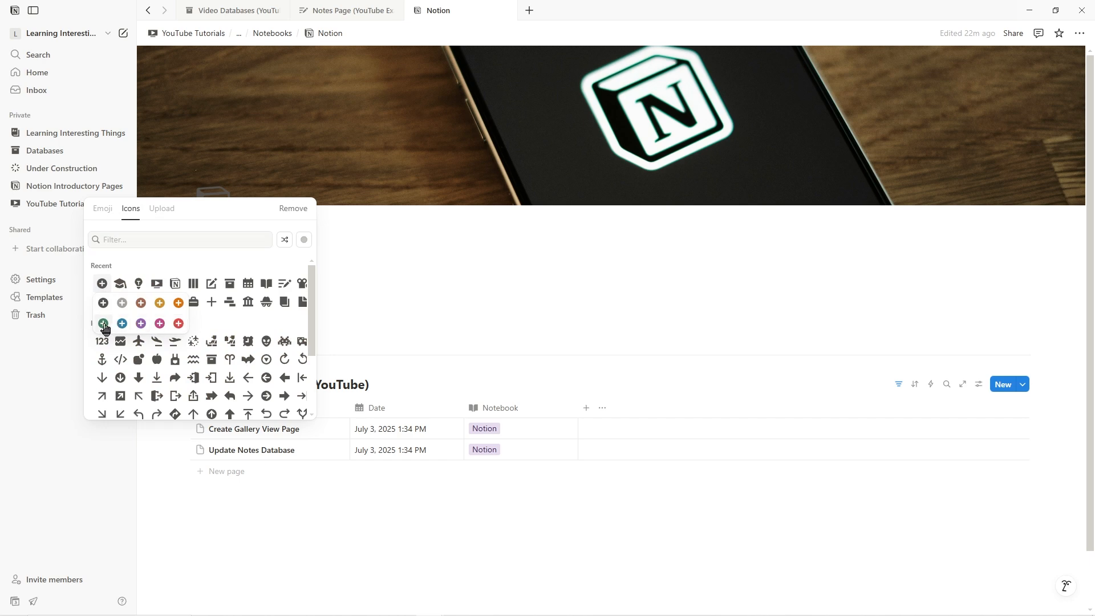
click(103, 303)
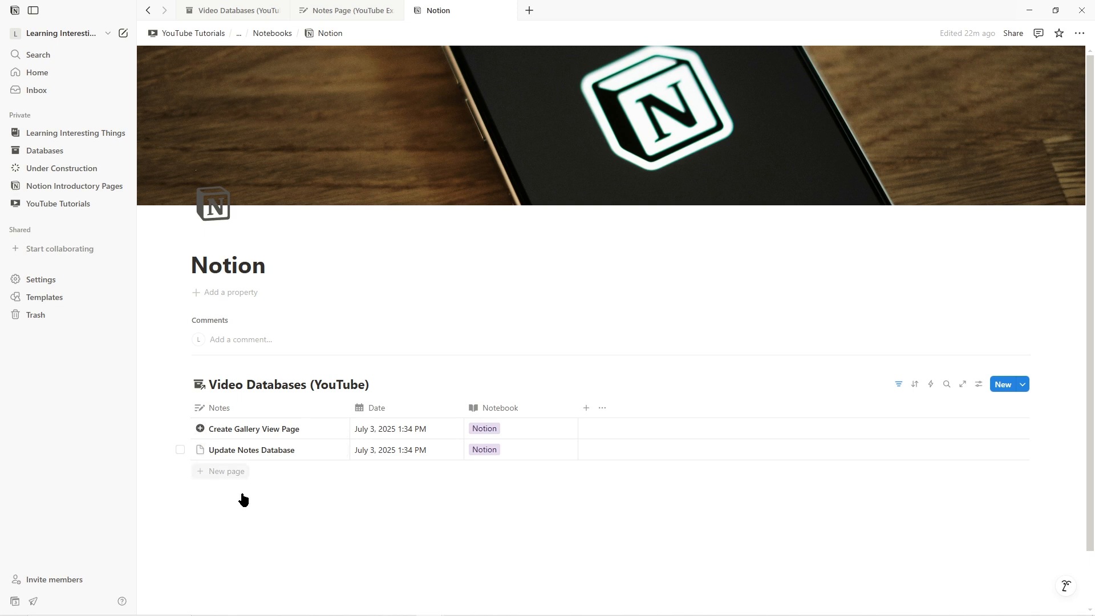
Turn off Show page icon in the layout settings of the Notion page's linked table.
click(979, 384)
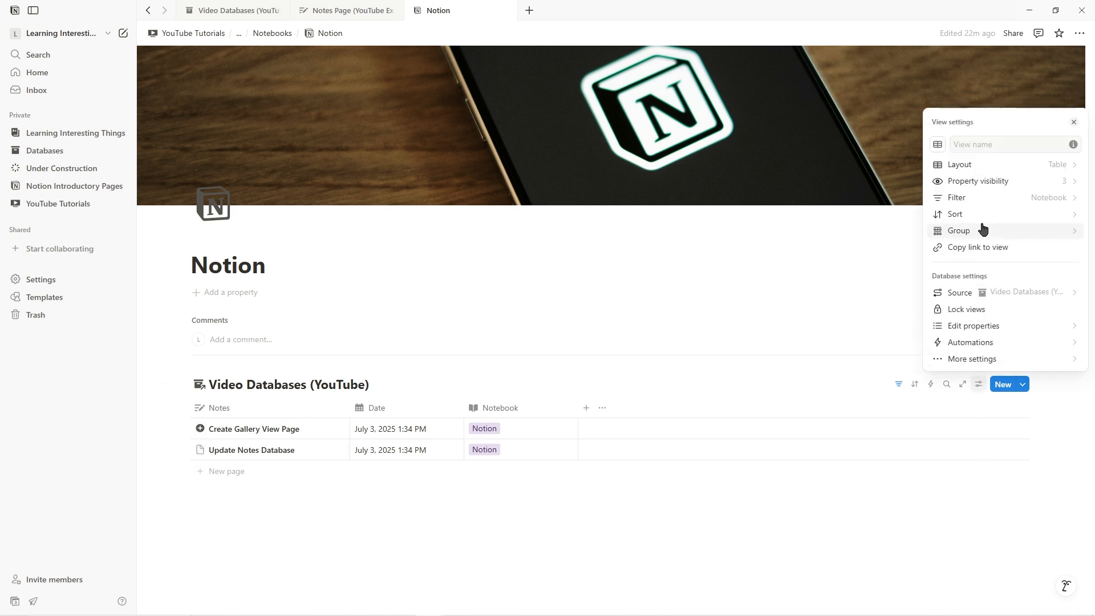
click(977, 169)
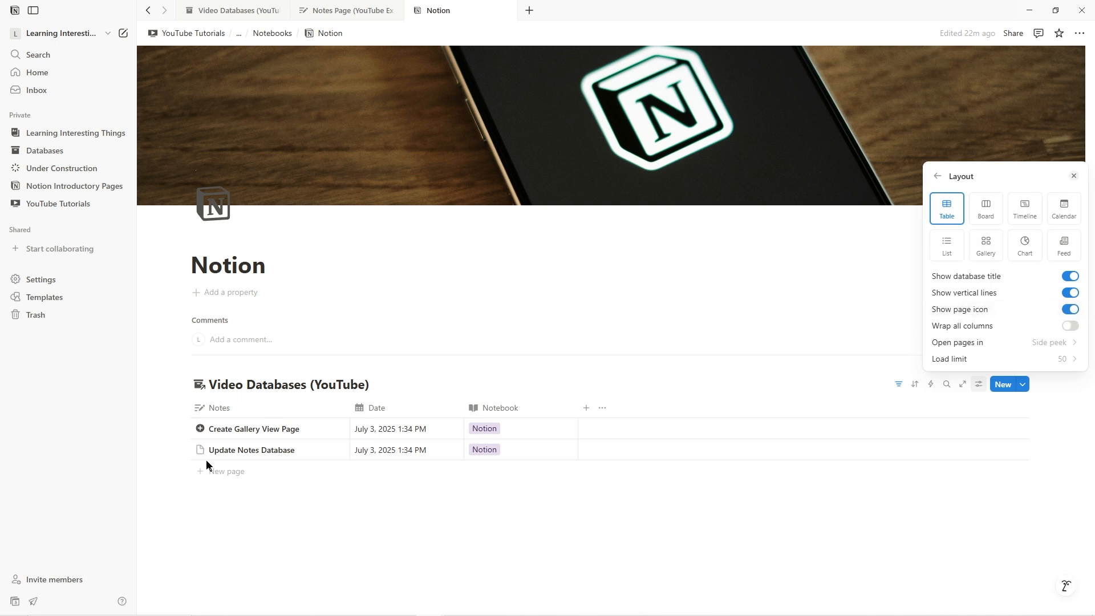
click(1072, 310)
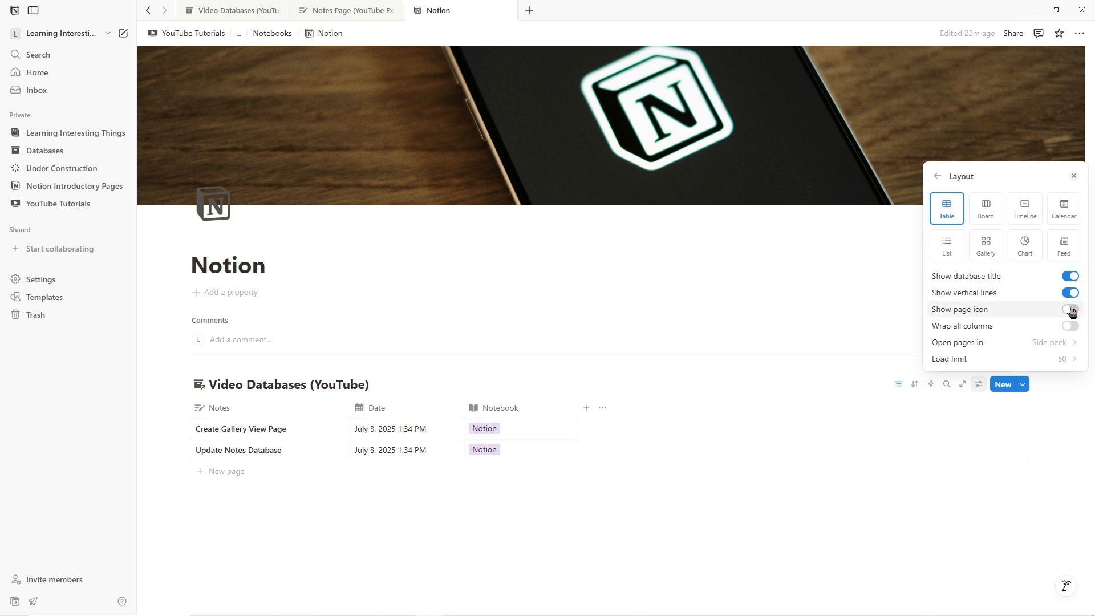
click(905, 303)
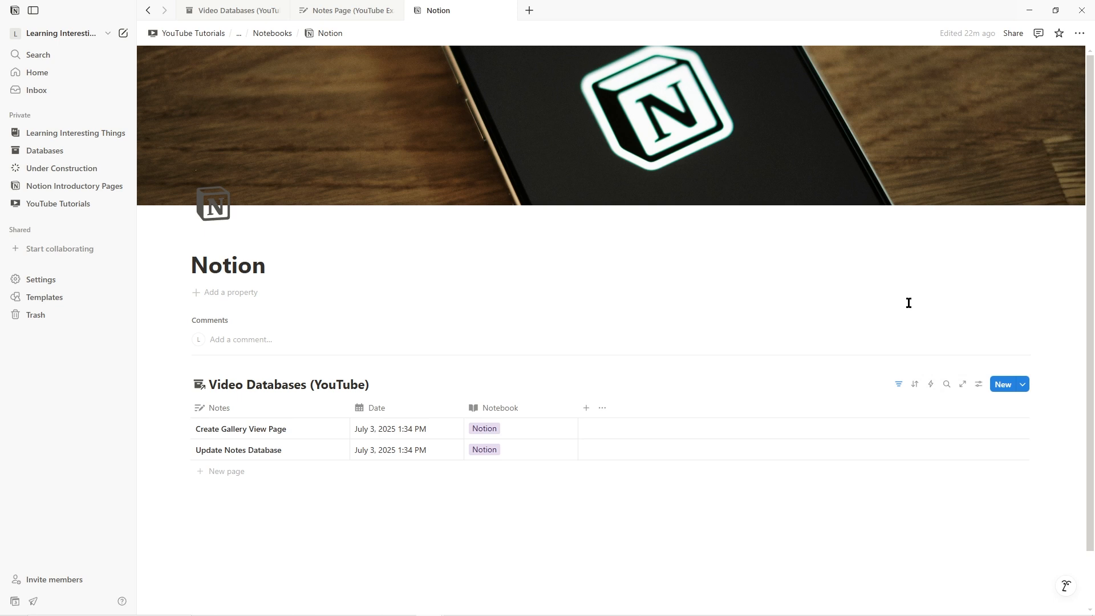
Snip the Notion page's Comments section, and set Page discussions to Off in the layout of all Notebooks pages.
key(super+shift+s)
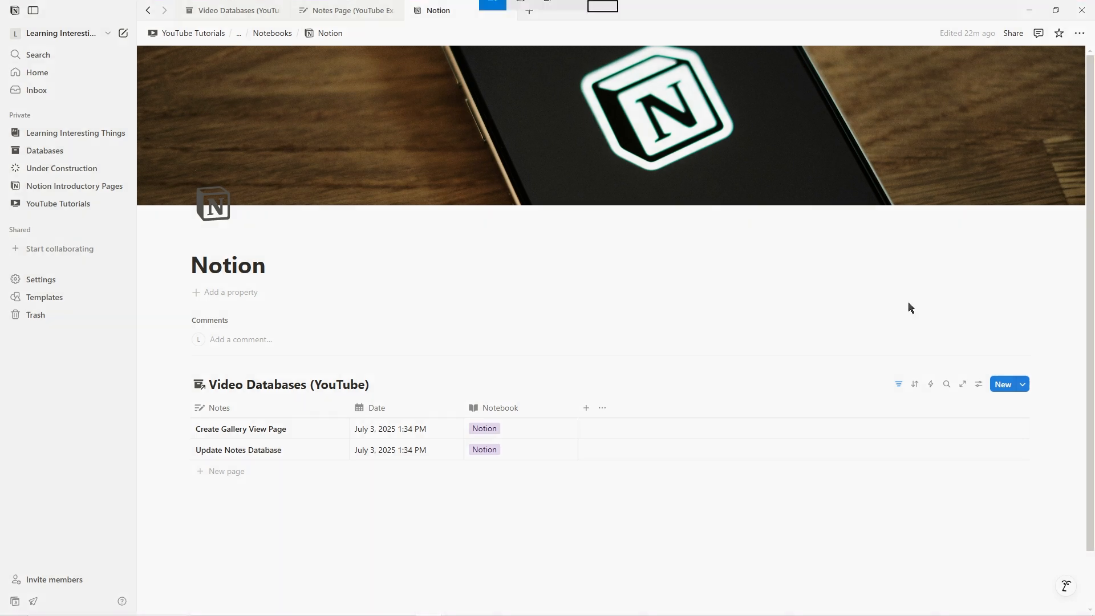
drag(173, 305, 473, 368)
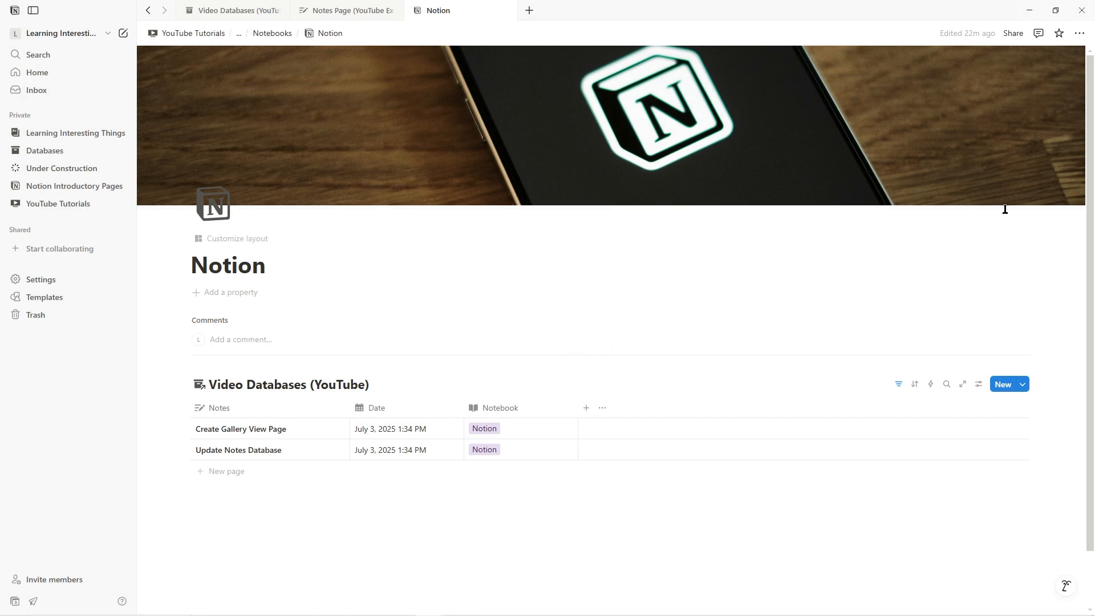
click(1080, 33)
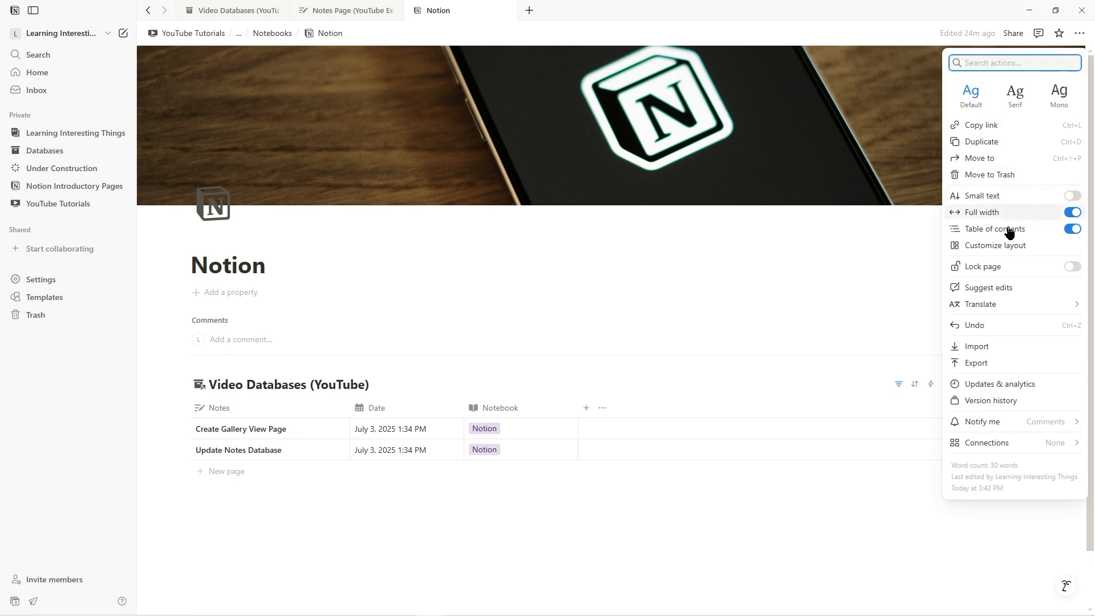
click(1007, 247)
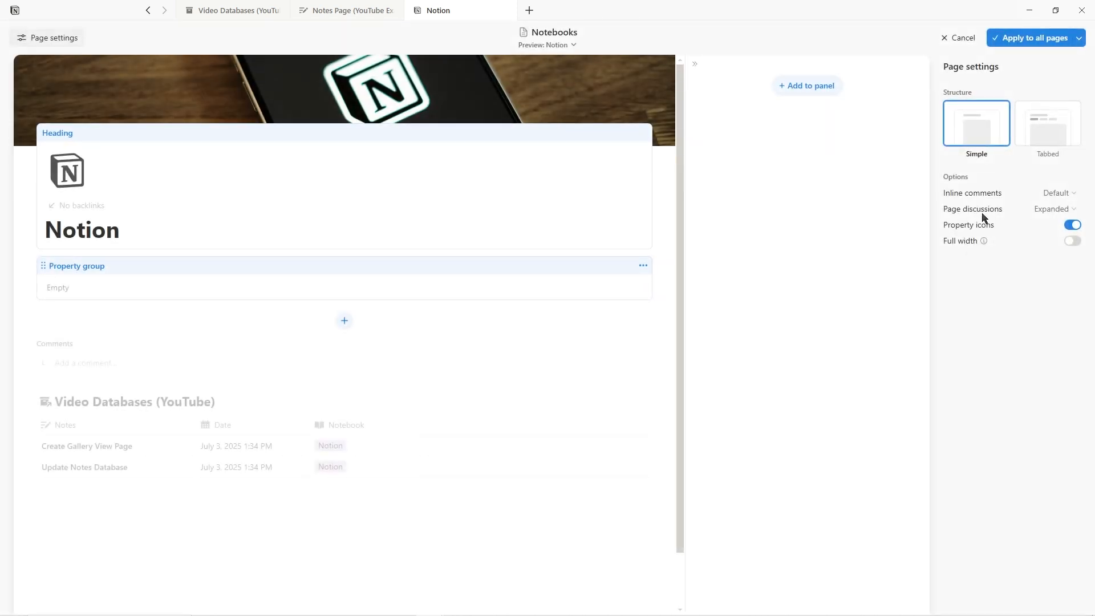
click(1077, 211)
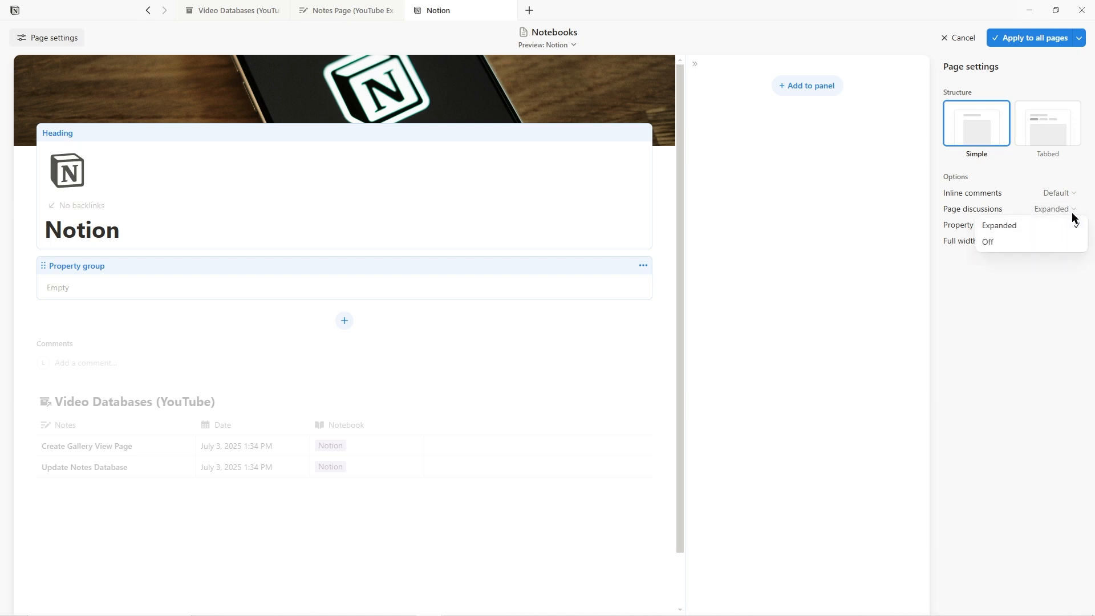
click(1001, 249)
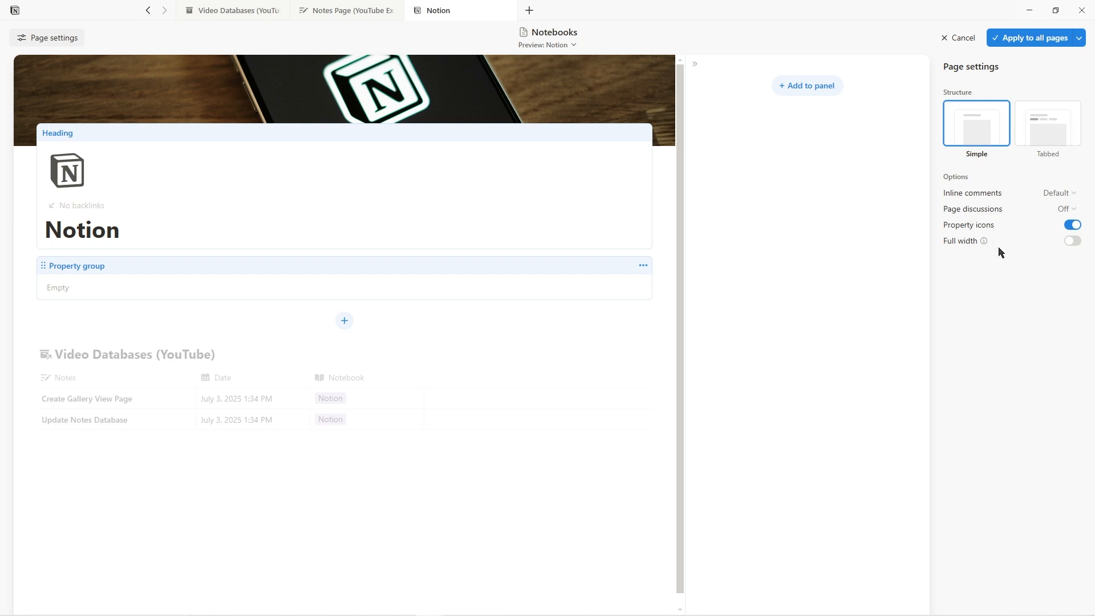
click(1030, 40)
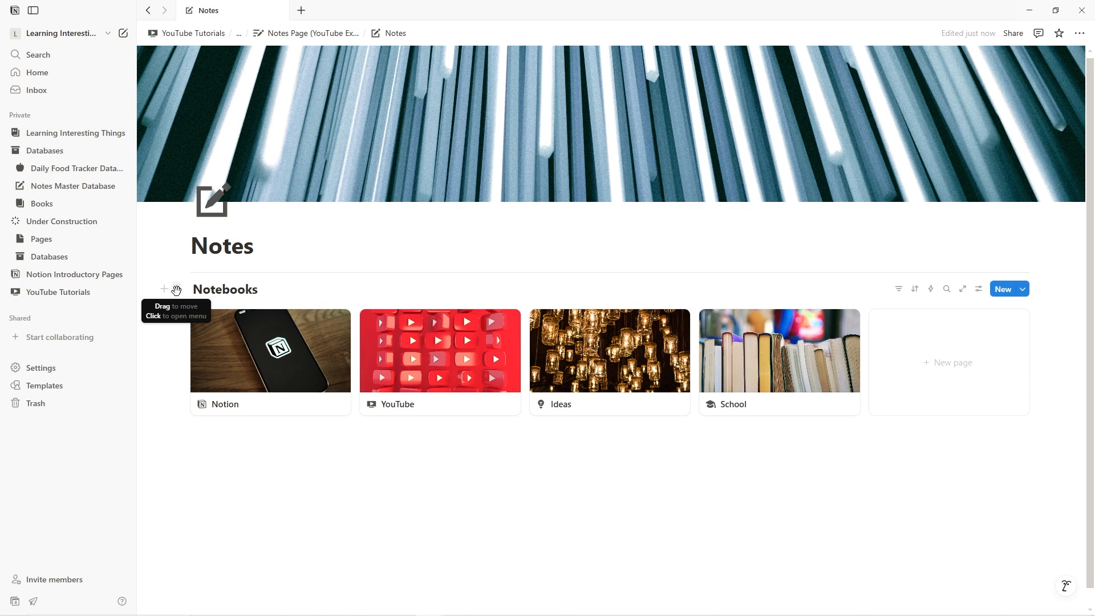
Duplicate the Notebooks gallery with its content and rename the copy Notebooks (Duplicate).
click(176, 290)
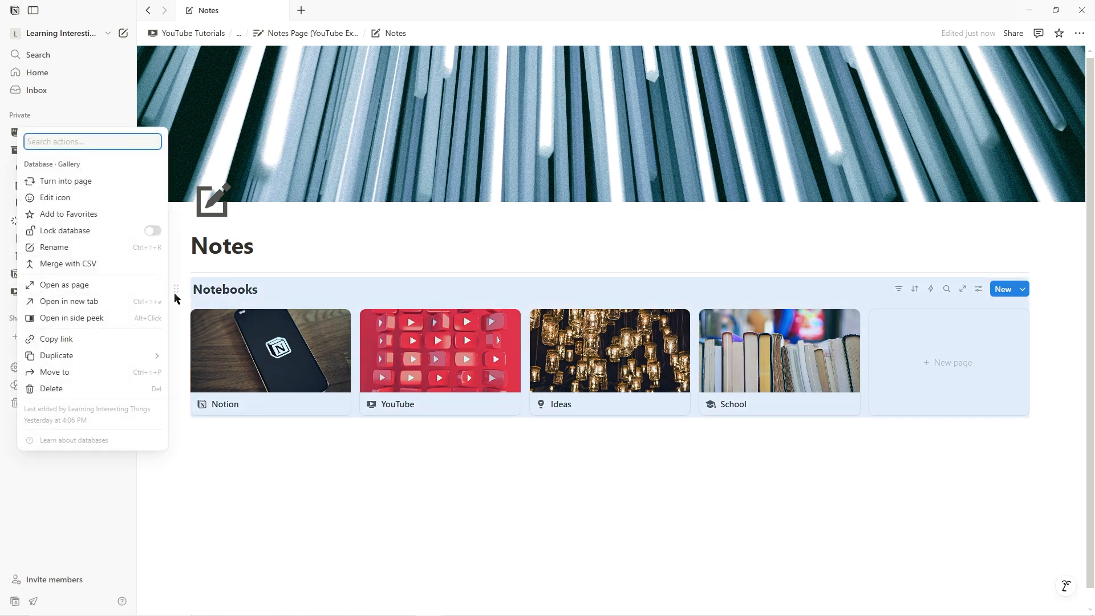
mouse_move(60, 363)
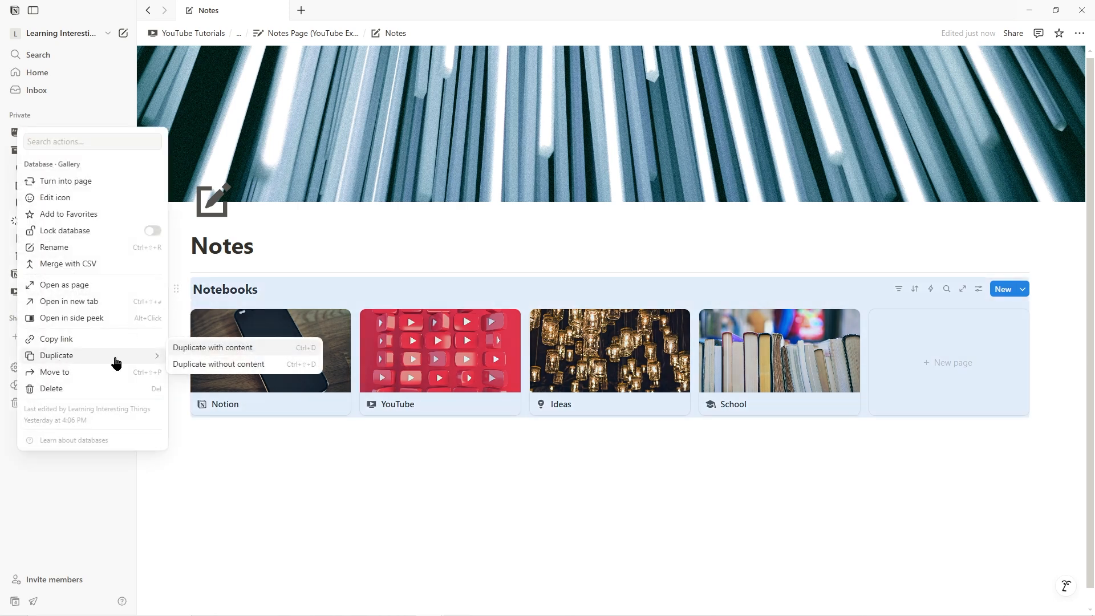
click(266, 348)
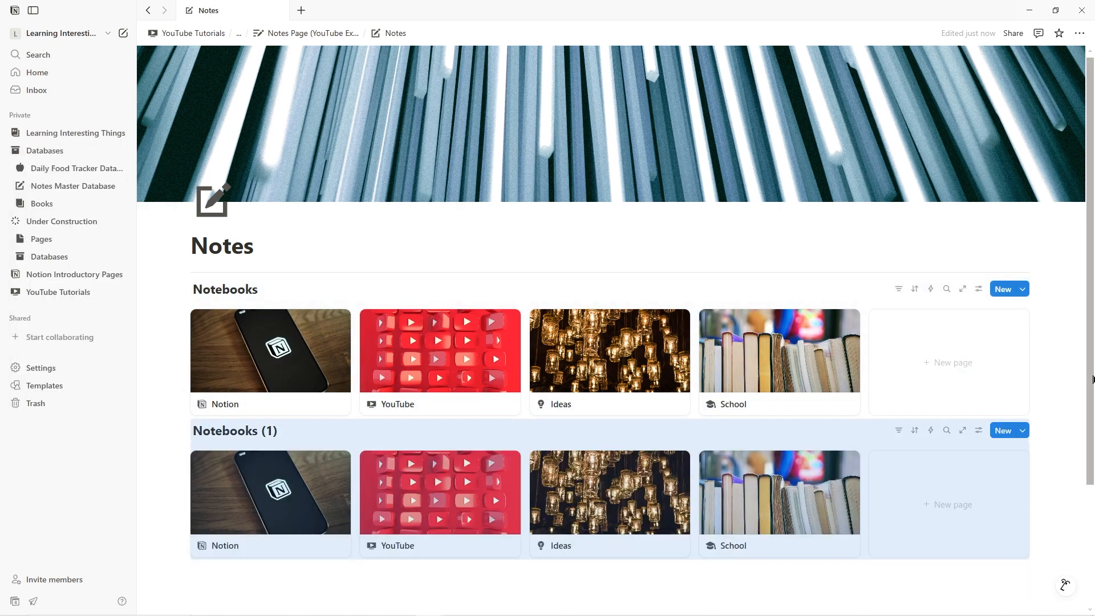
scroll(1068, 384, down, 1)
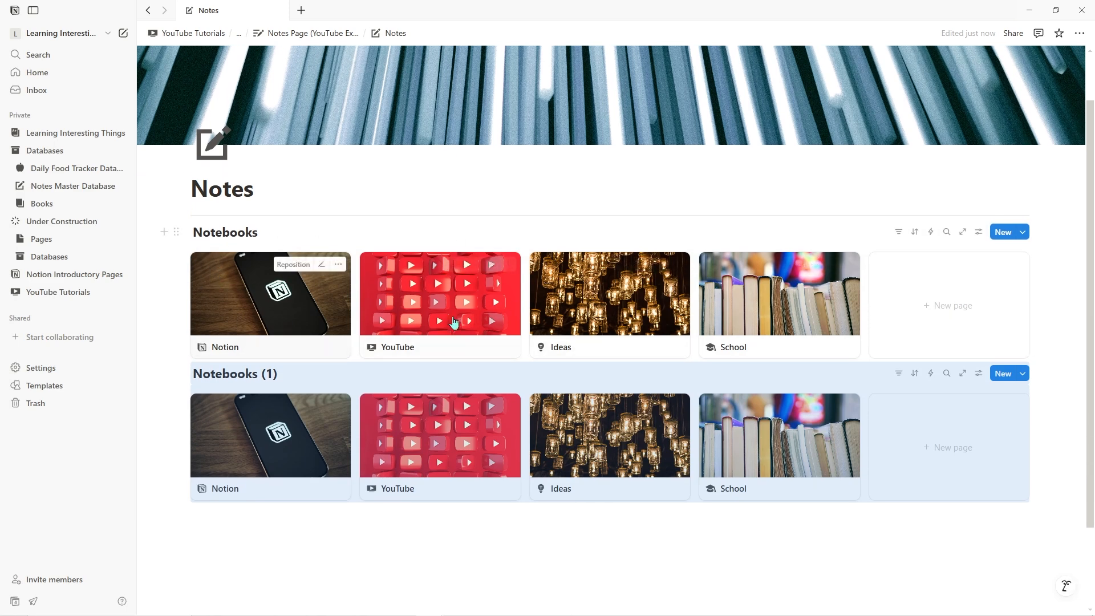
click(215, 378)
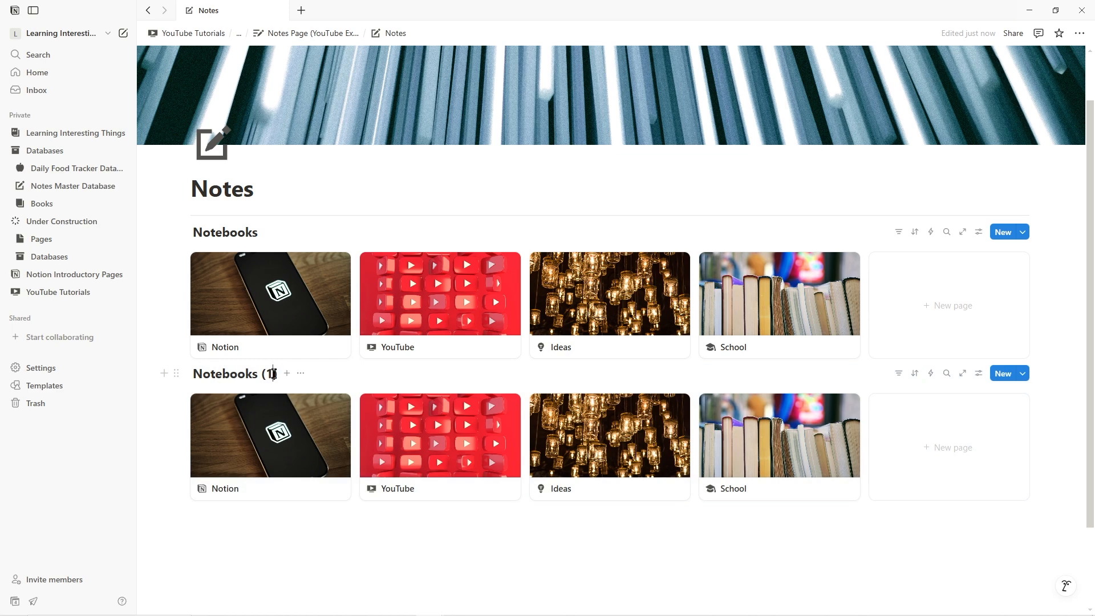
double_click(274, 373)
text(Duplicate)
Try the Small and Large card sizes on the Notebooks (Duplicate) gallery.
click(979, 374)
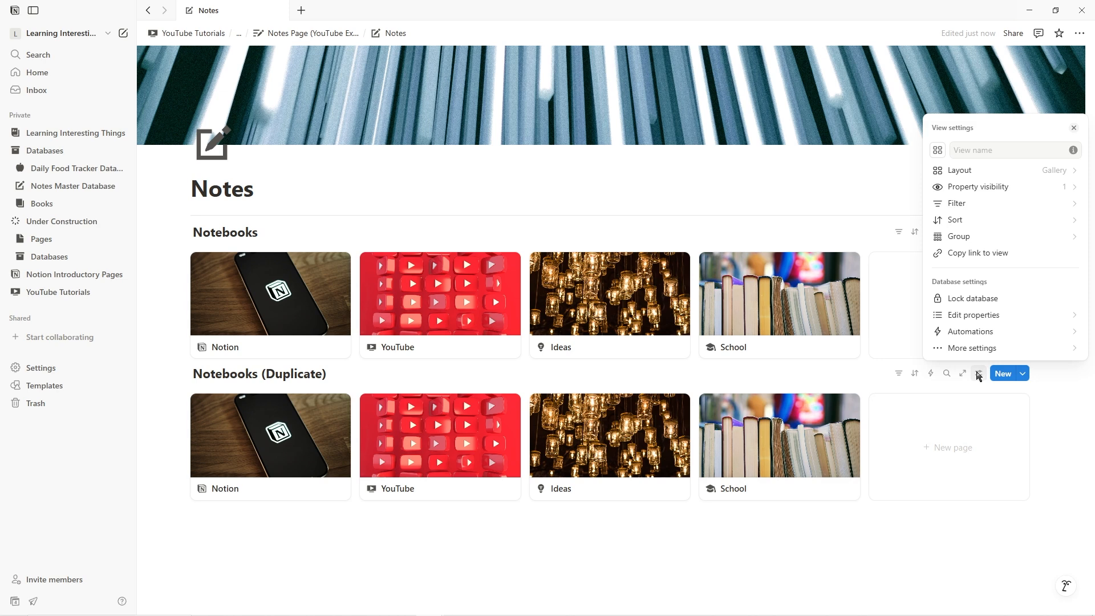
click(979, 172)
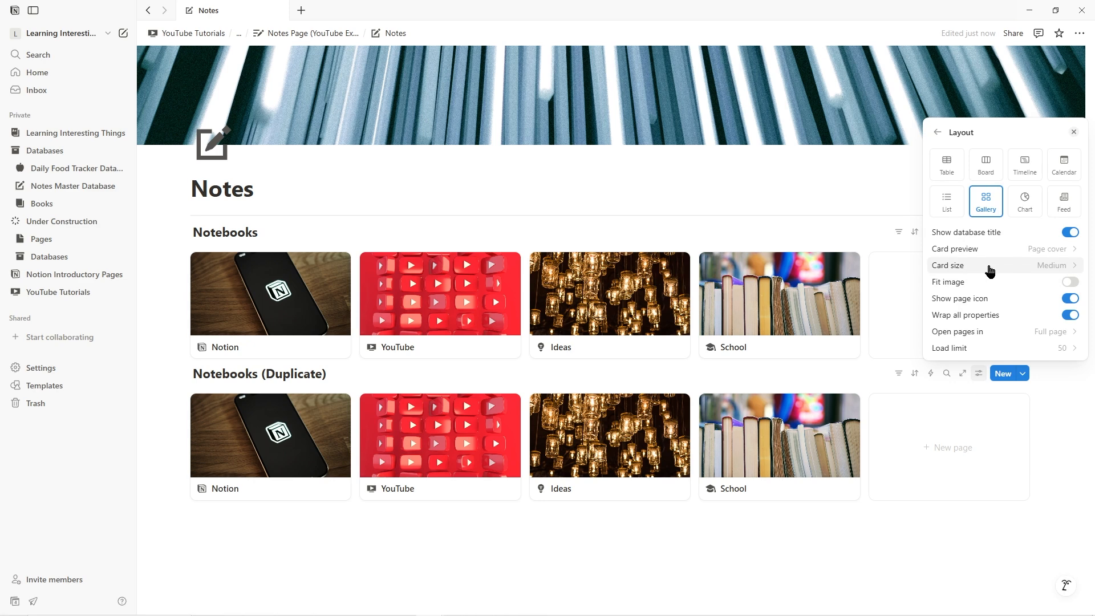
click(1032, 266)
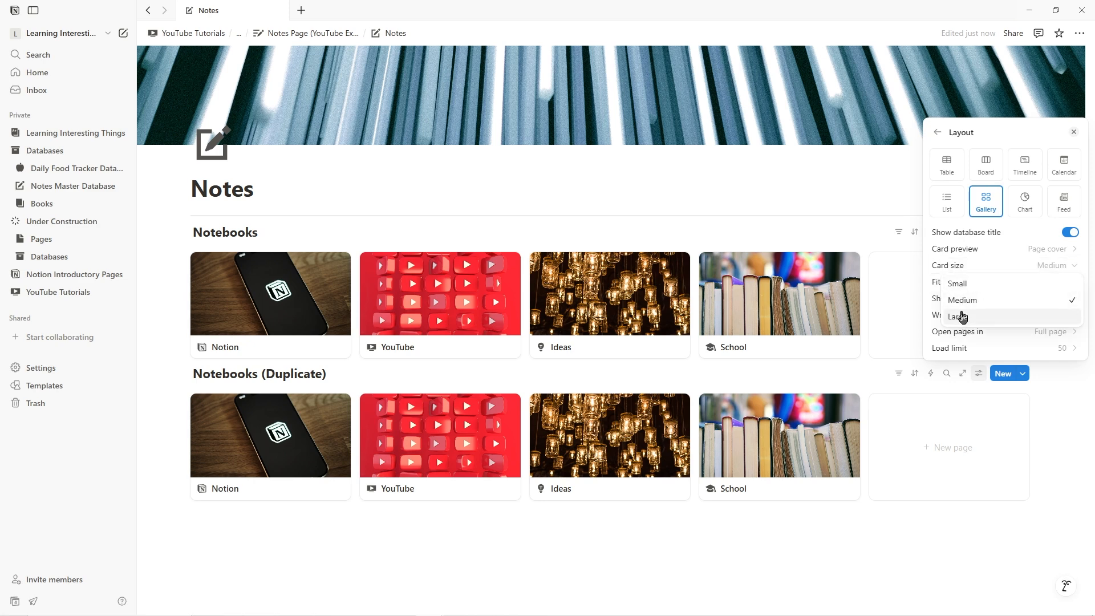
click(963, 290)
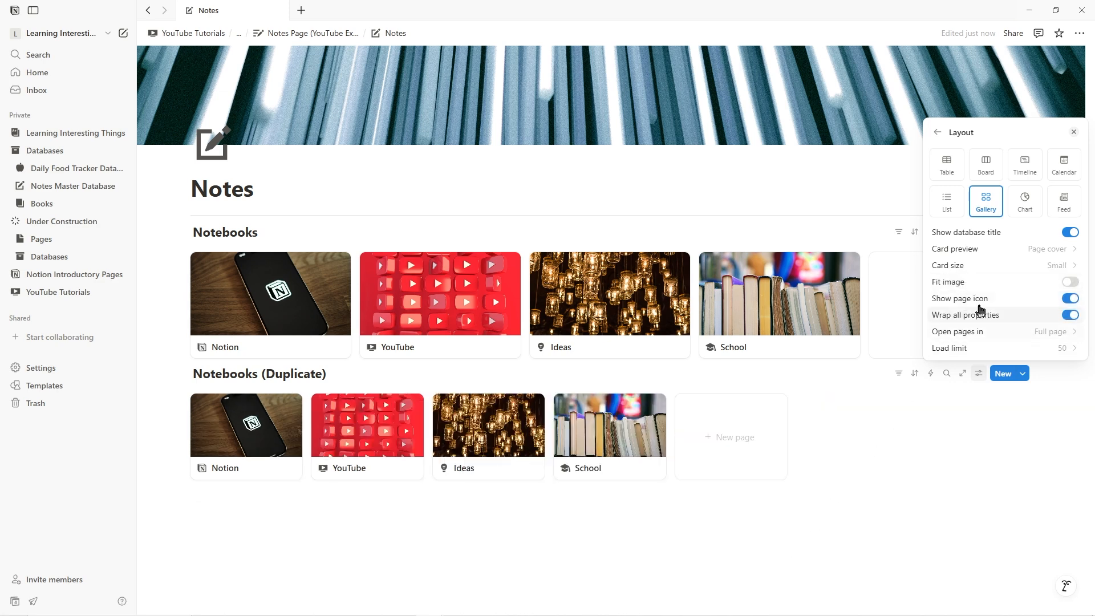
click(997, 265)
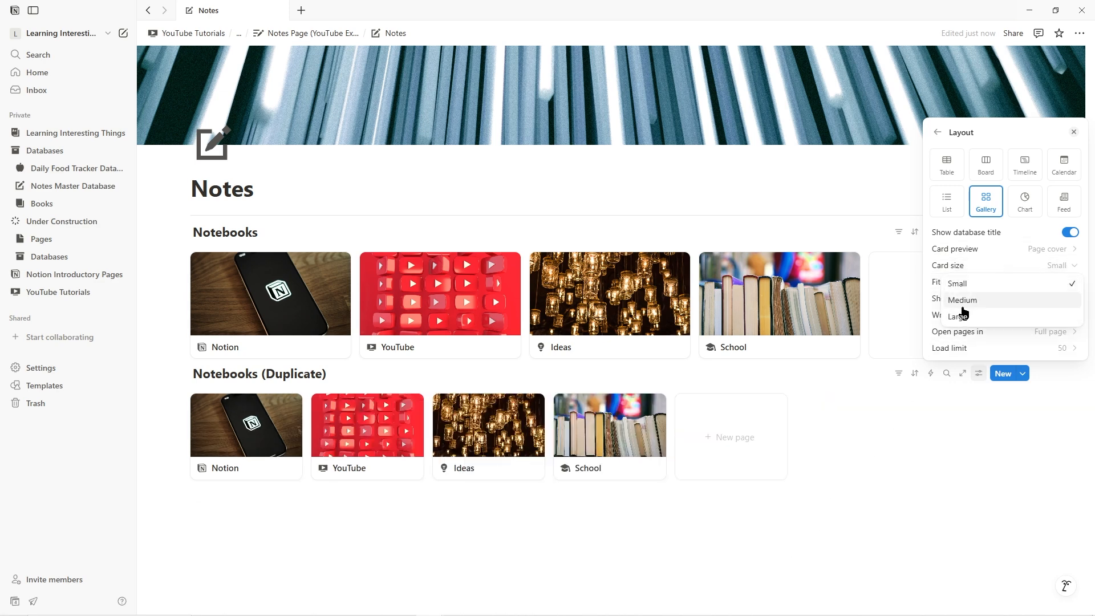
click(962, 318)
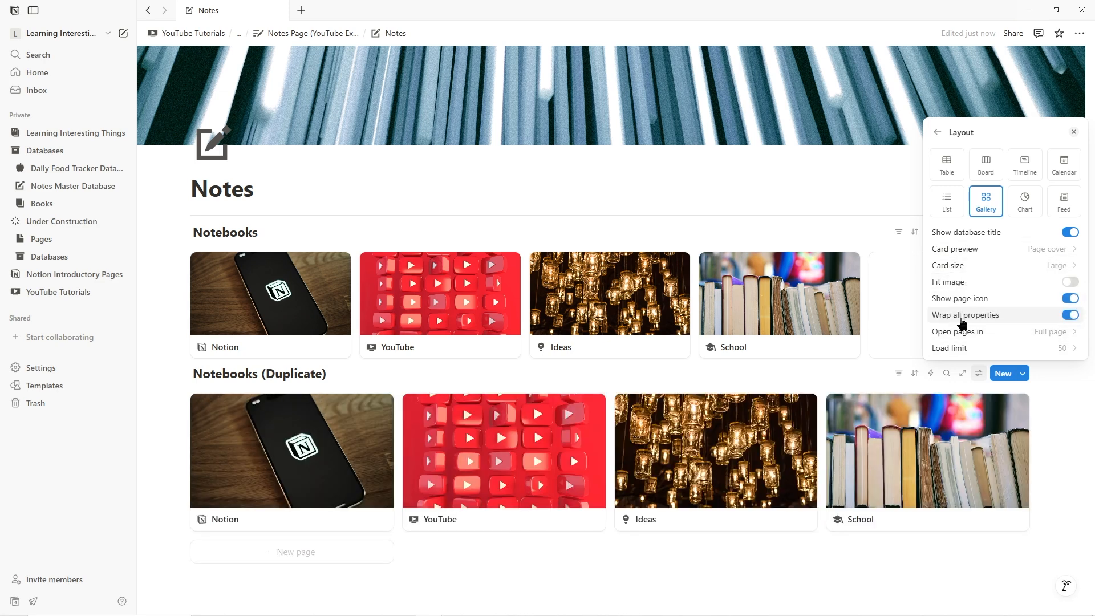
click(752, 577)
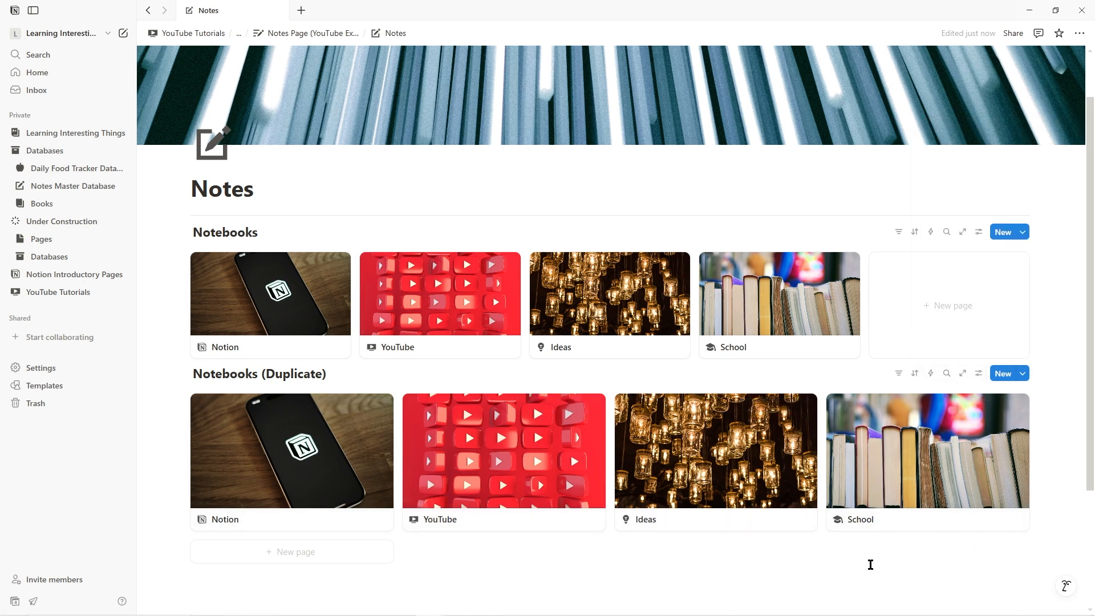
Set the card size of the Notebooks (Duplicate) gallery to Medium.
click(978, 373)
click(987, 174)
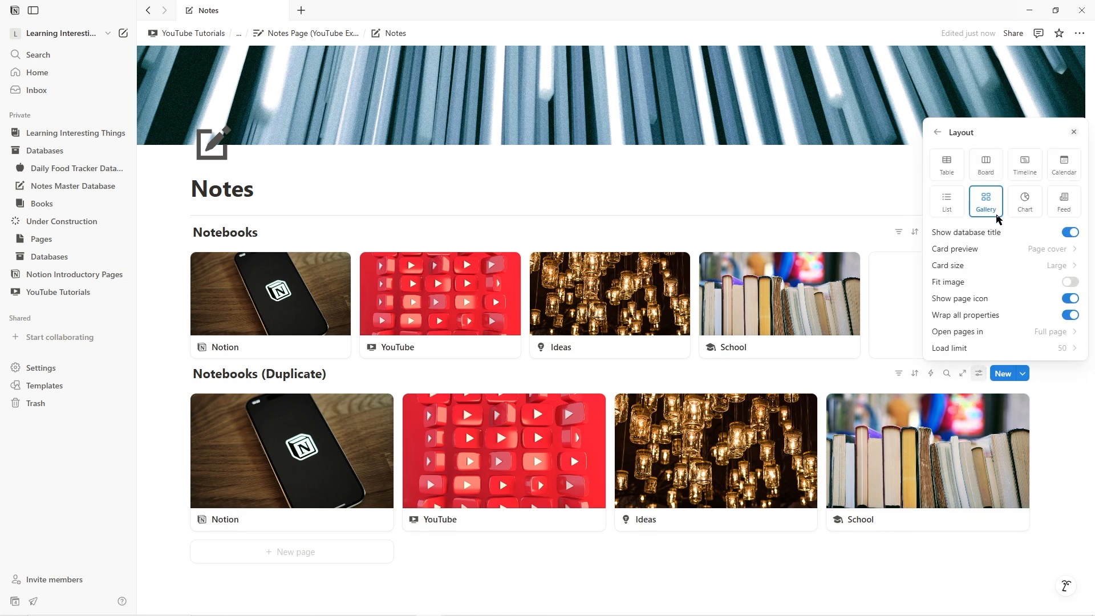
click(999, 266)
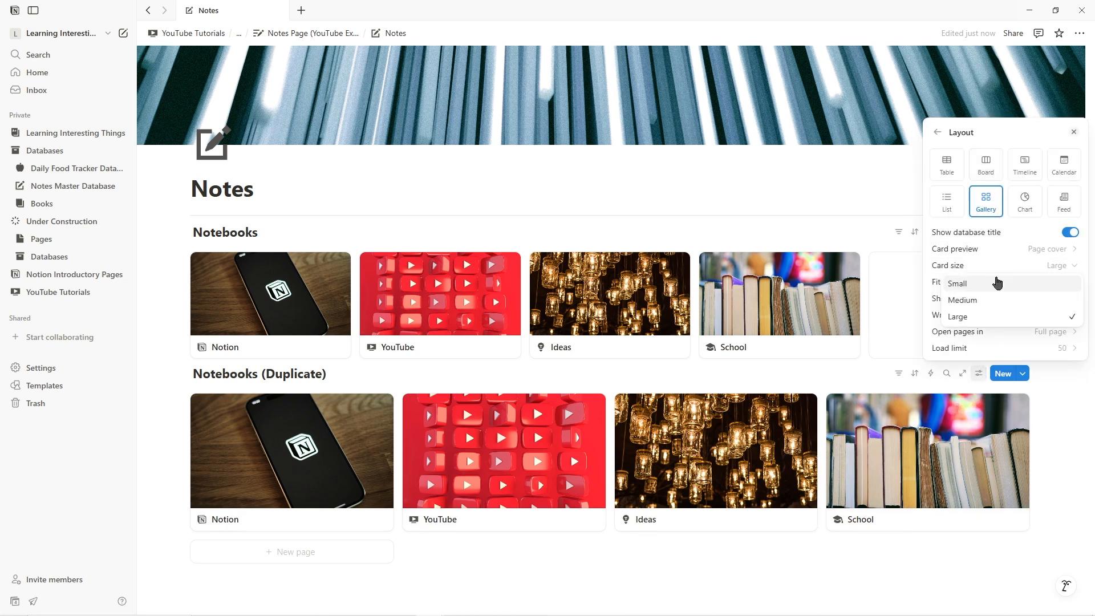
click(982, 300)
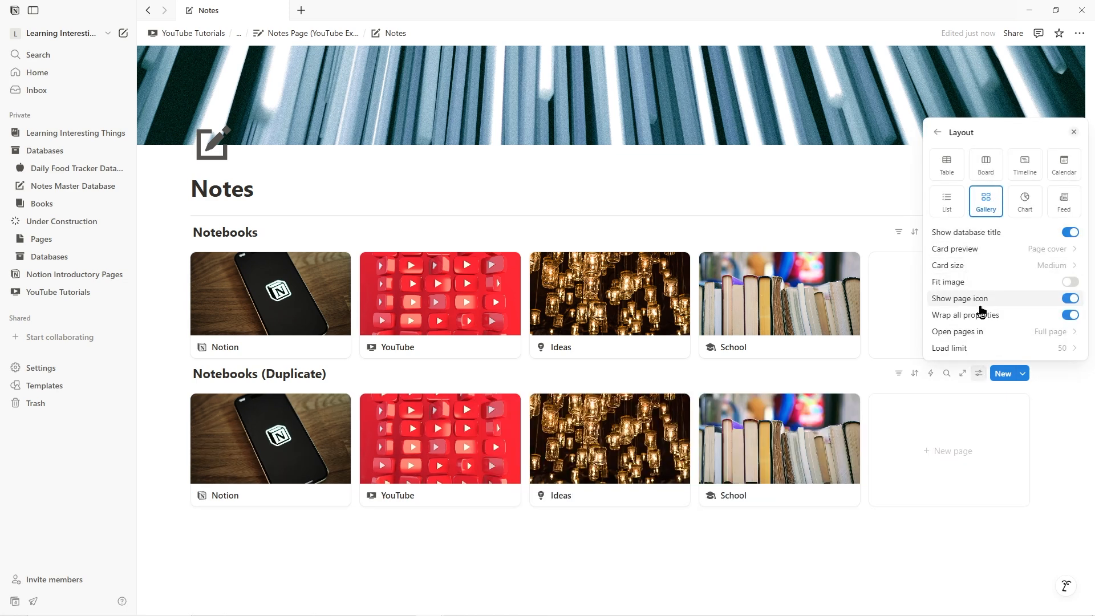
click(1042, 452)
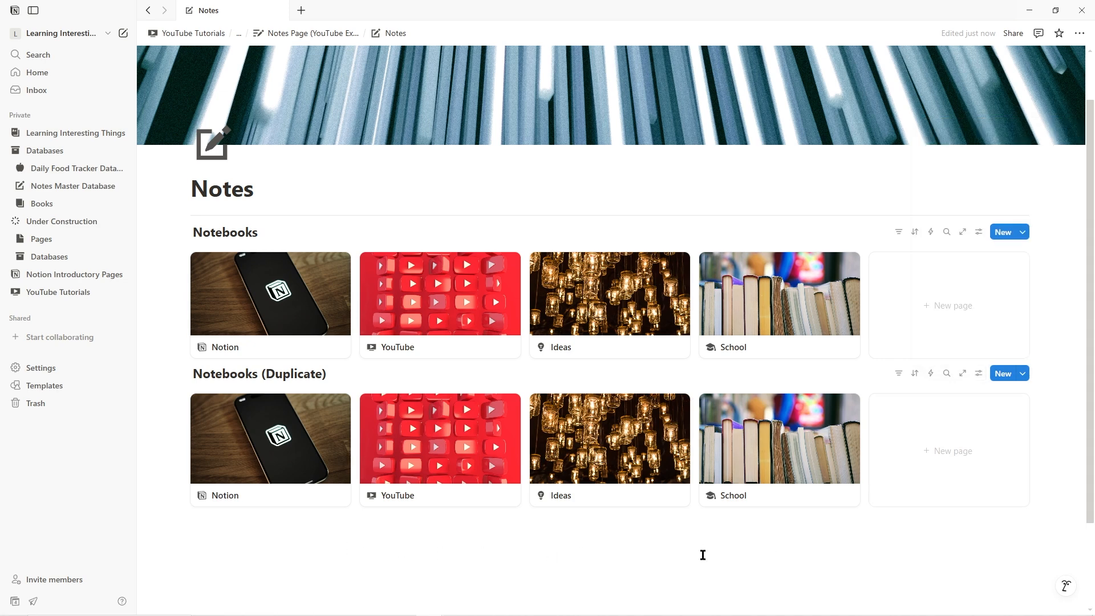
Insert a 2 columns block below the Notebooks (Duplicate) gallery on the Notes page.
scroll(583, 549, down, 1)
scroll(583, 549, down, 1)
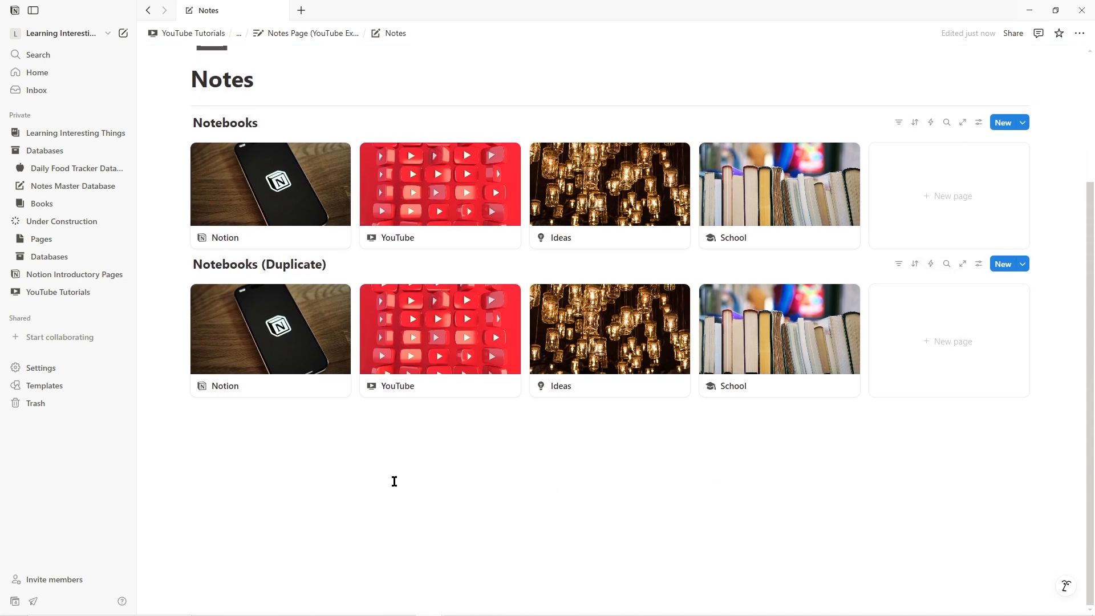
click(209, 437)
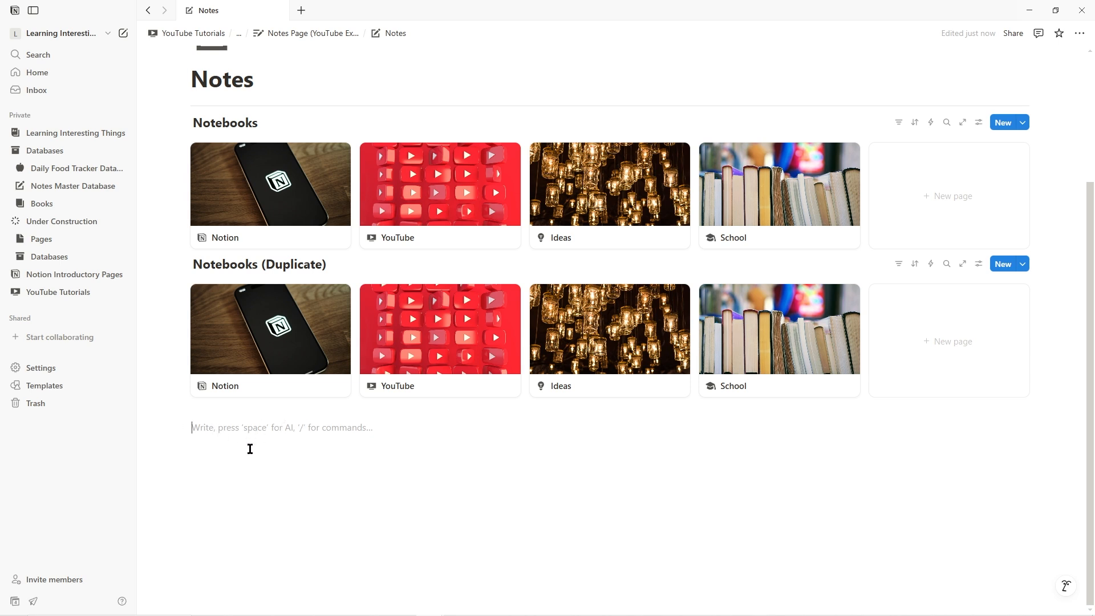
text(/)
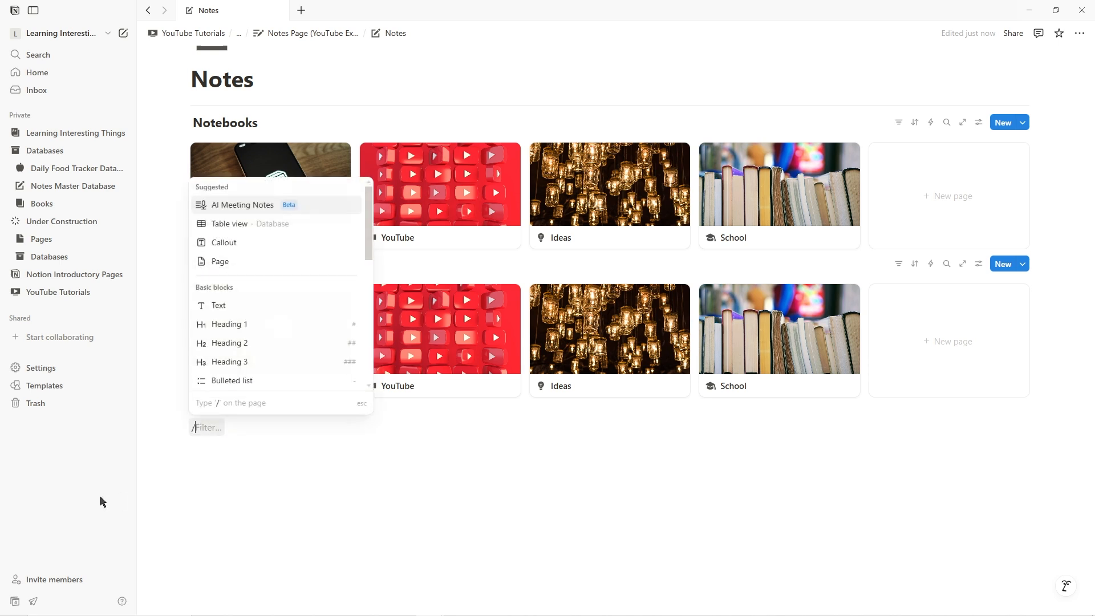
text(column)
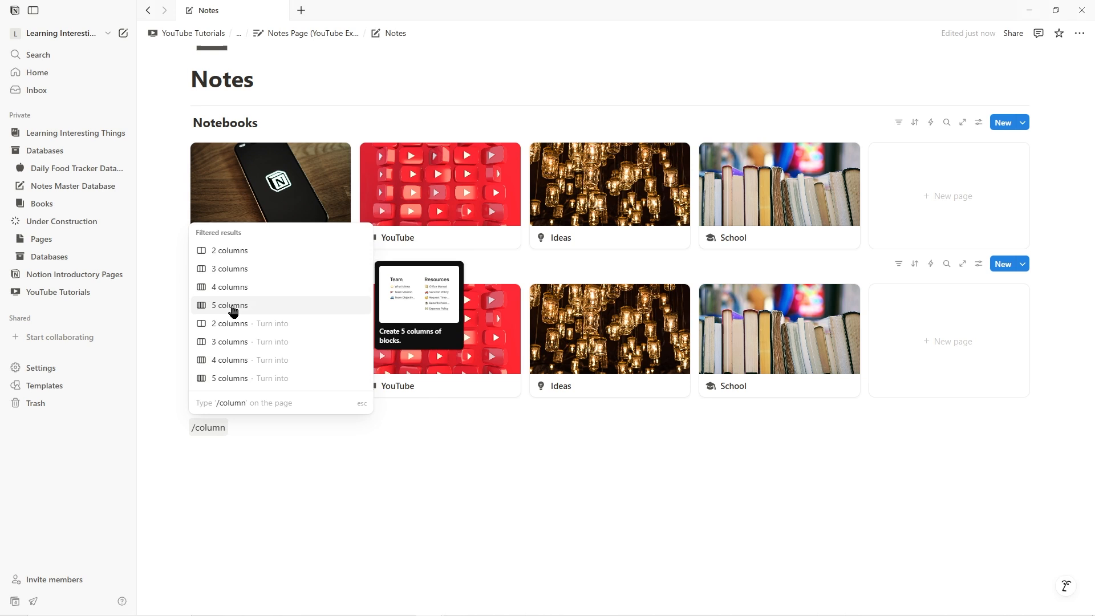
click(238, 259)
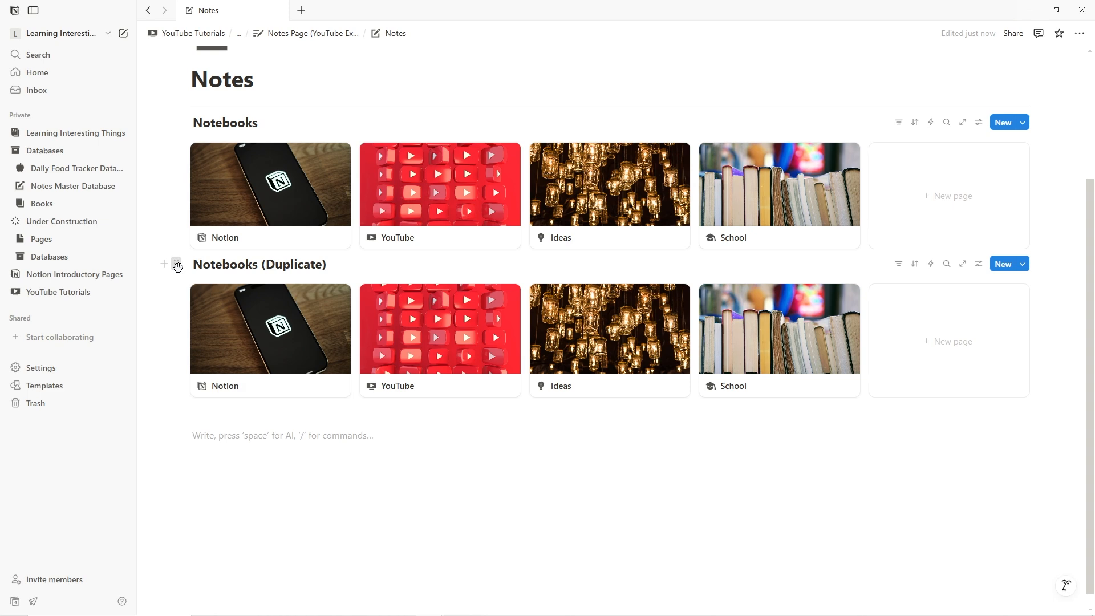
Move the Notebooks (Duplicate) gallery into the first column of the two-column block.
drag(177, 266, 214, 420)
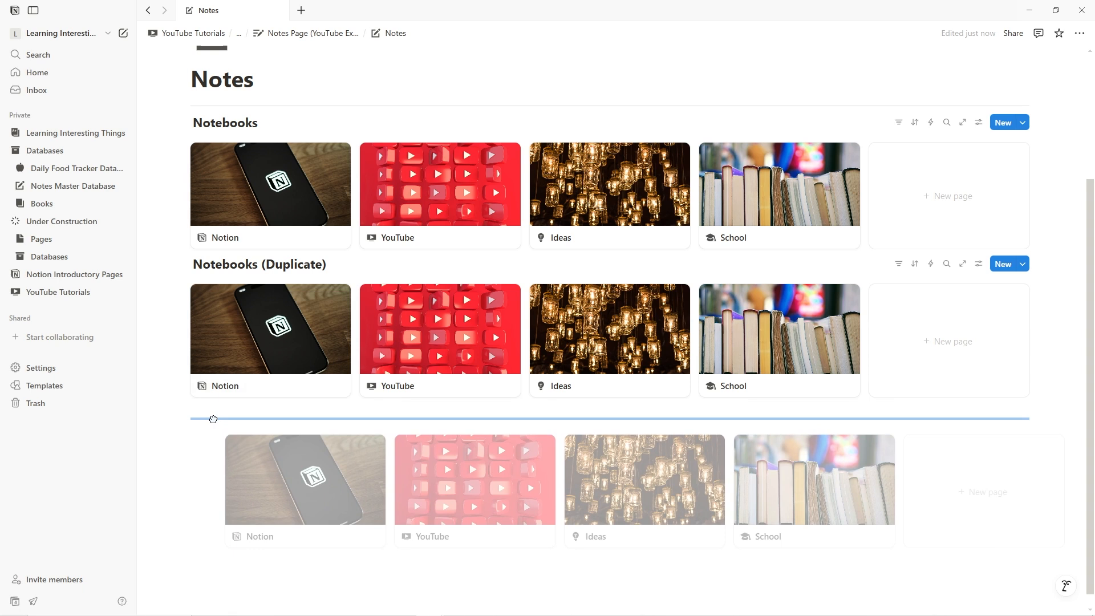
drag(213, 419, 214, 429)
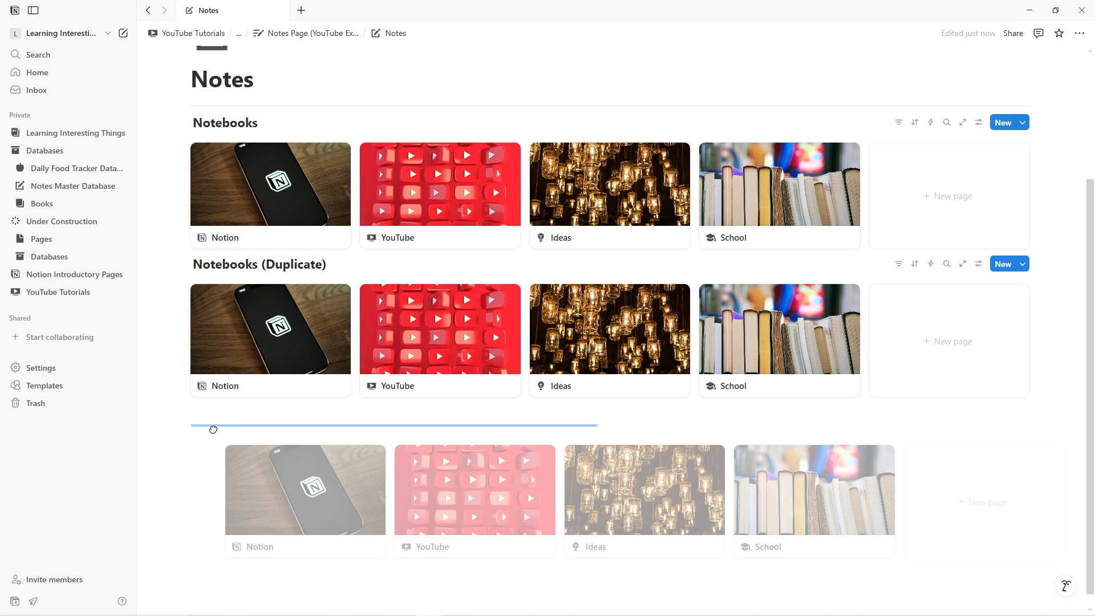
drag(213, 429, 213, 434)
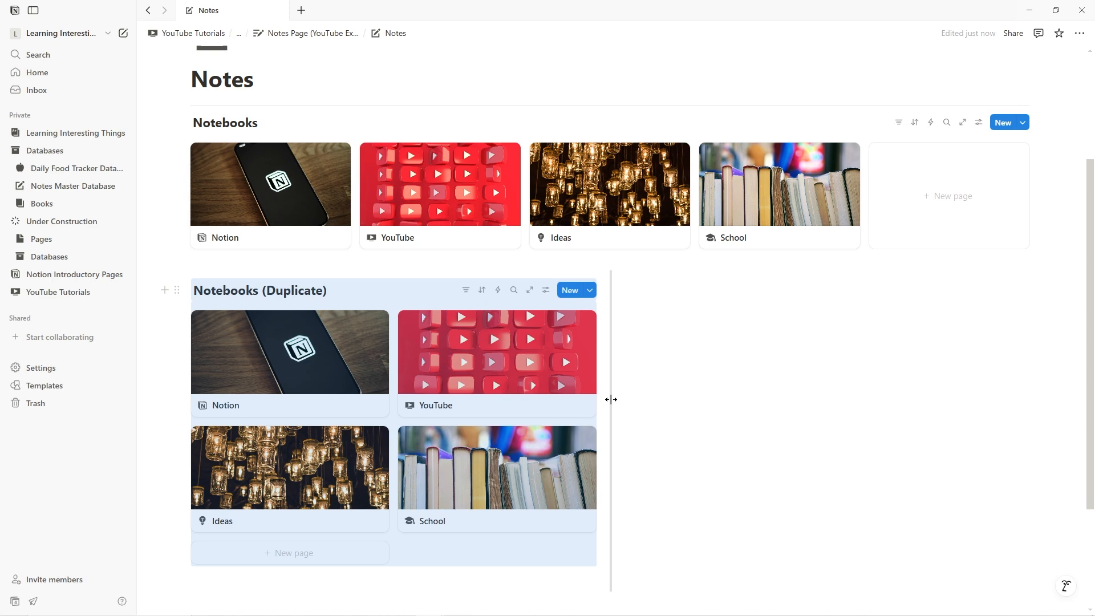
Narrow the first column to about half its width so the duplicate gallery's cards stack one per row.
click(611, 399)
drag(611, 399, 409, 426)
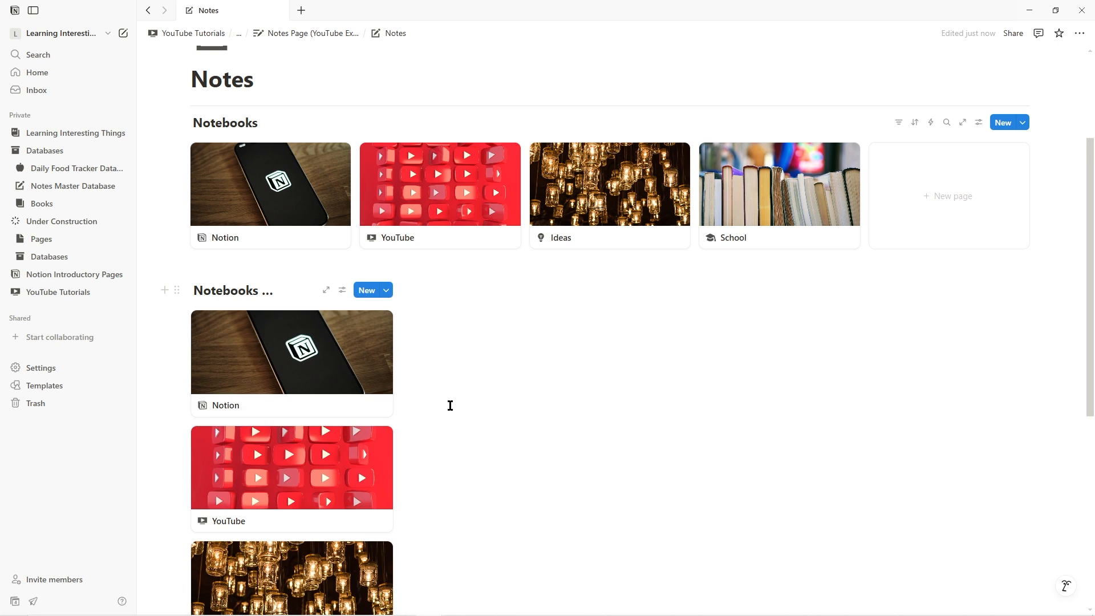
scroll(368, 409, down, 4)
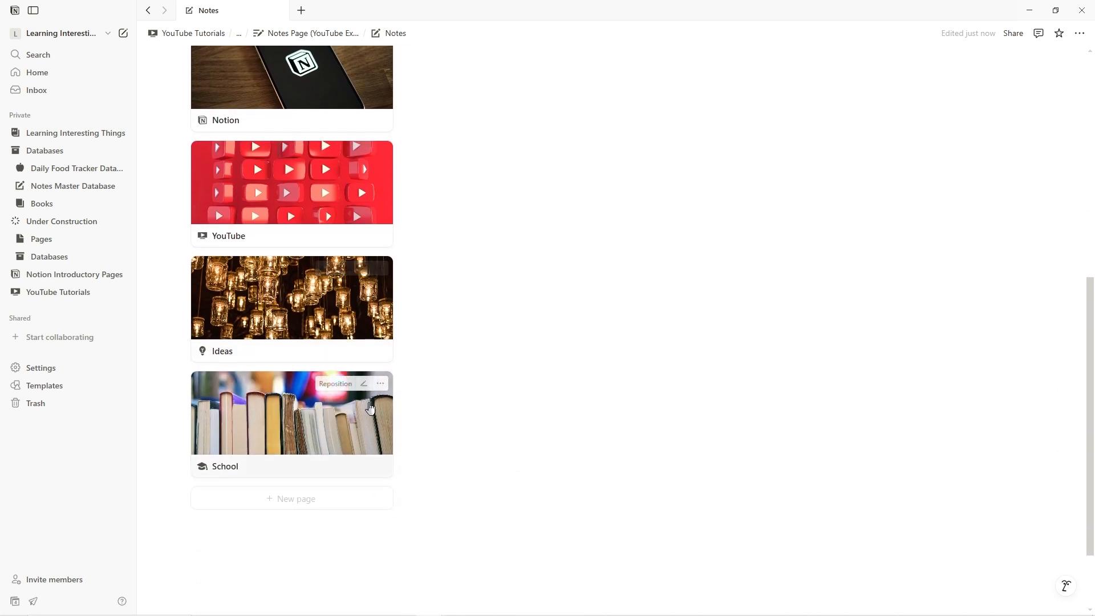
scroll(370, 407, up, 1)
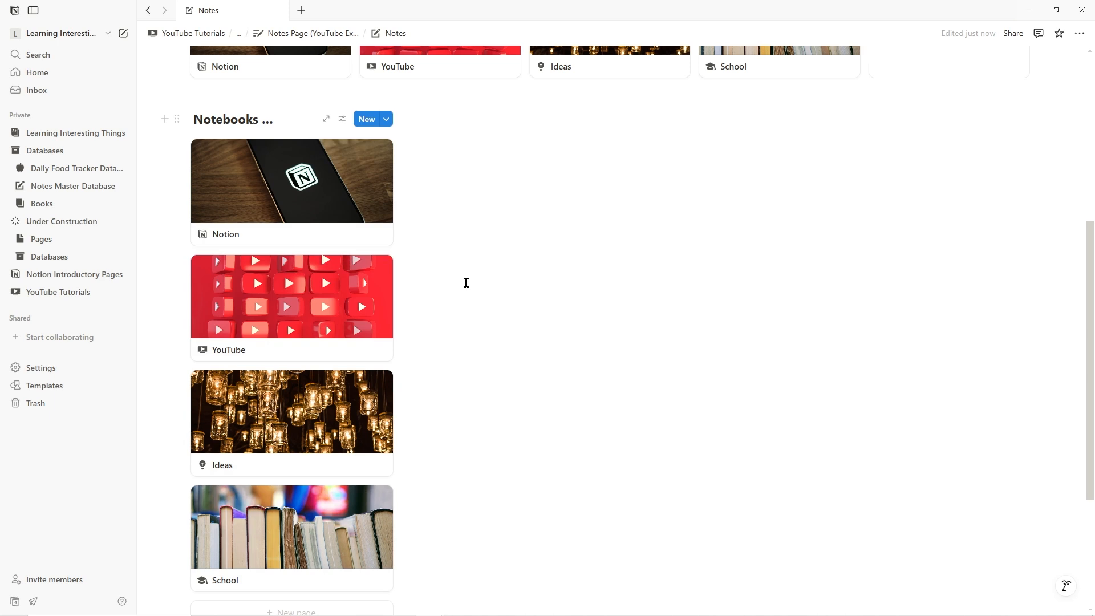
scroll(482, 311, up, 1)
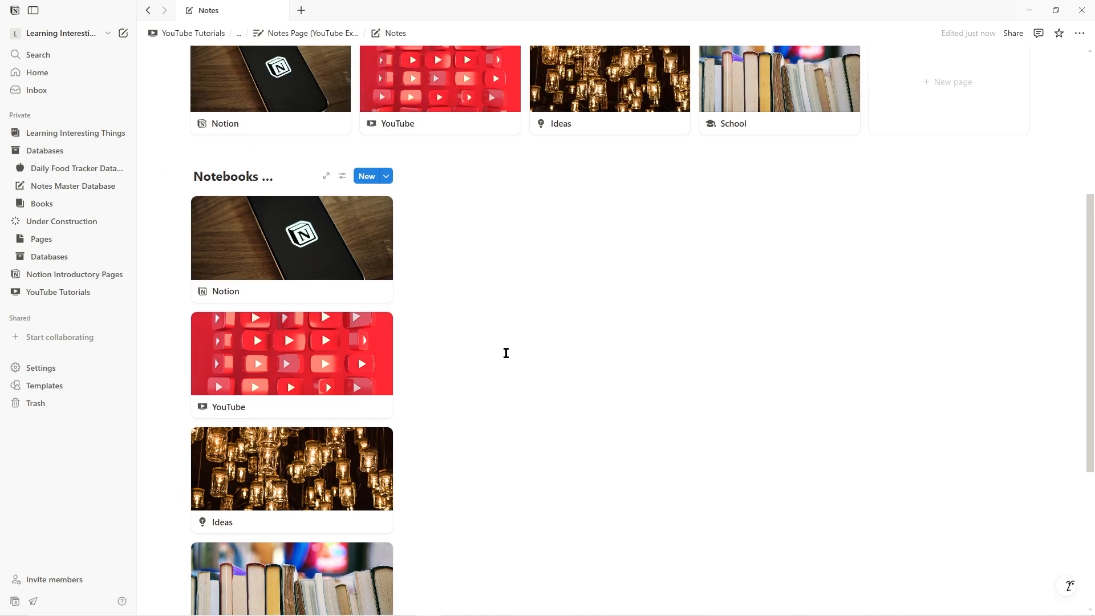
Widen the first column of the two-column block slightly, keeping the duplicate gallery's cards stacked one per row.
scroll(505, 357, up, 2)
scroll(506, 357, up, 2)
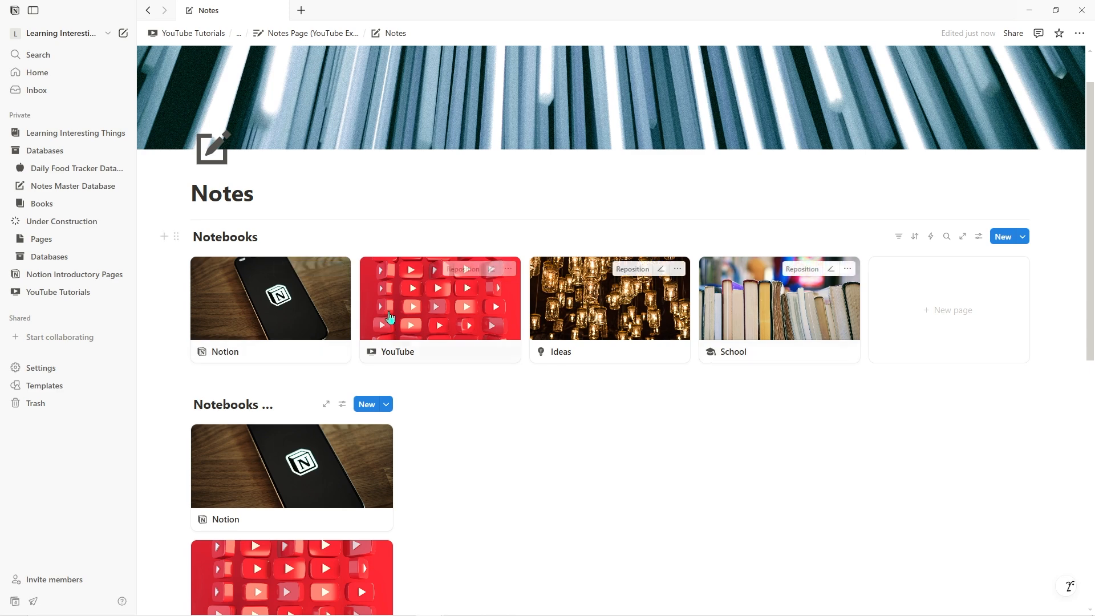
scroll(587, 459, down, 6)
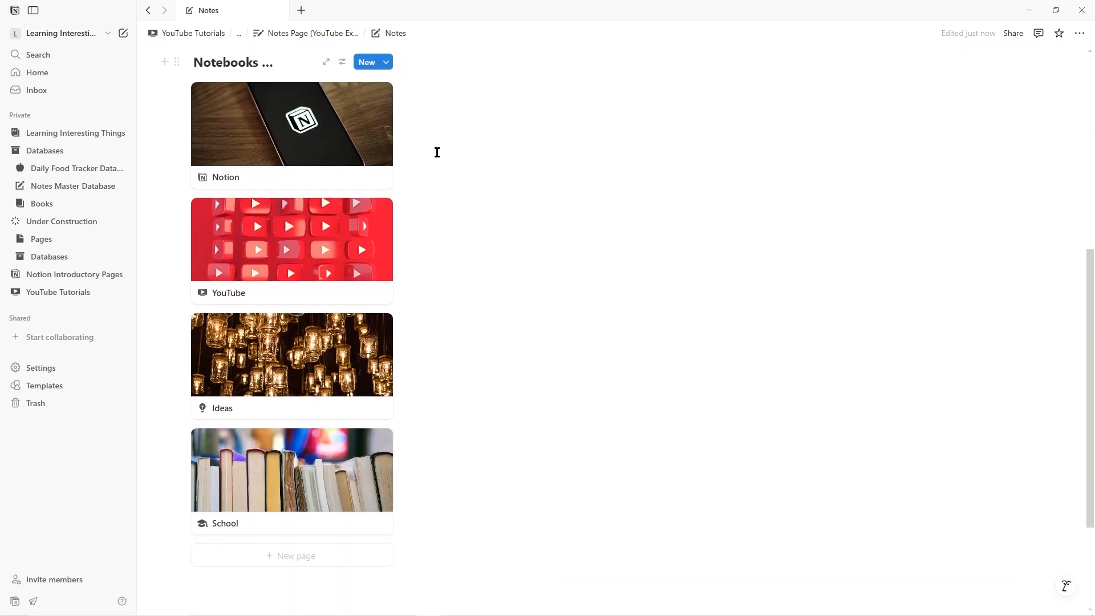
scroll(506, 420, up, 6)
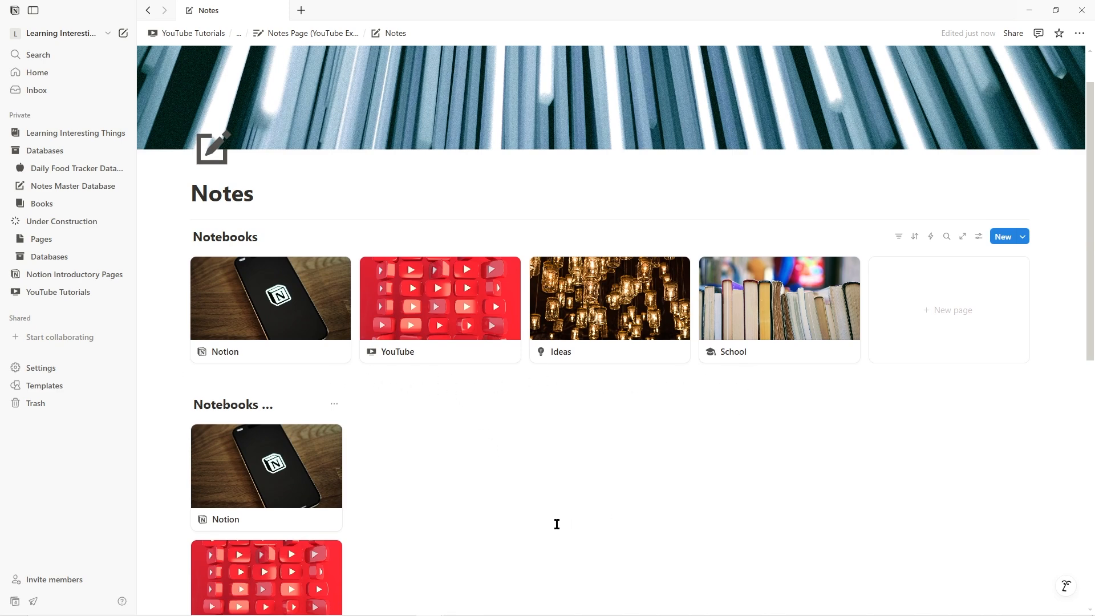
scroll(459, 525, down, 3)
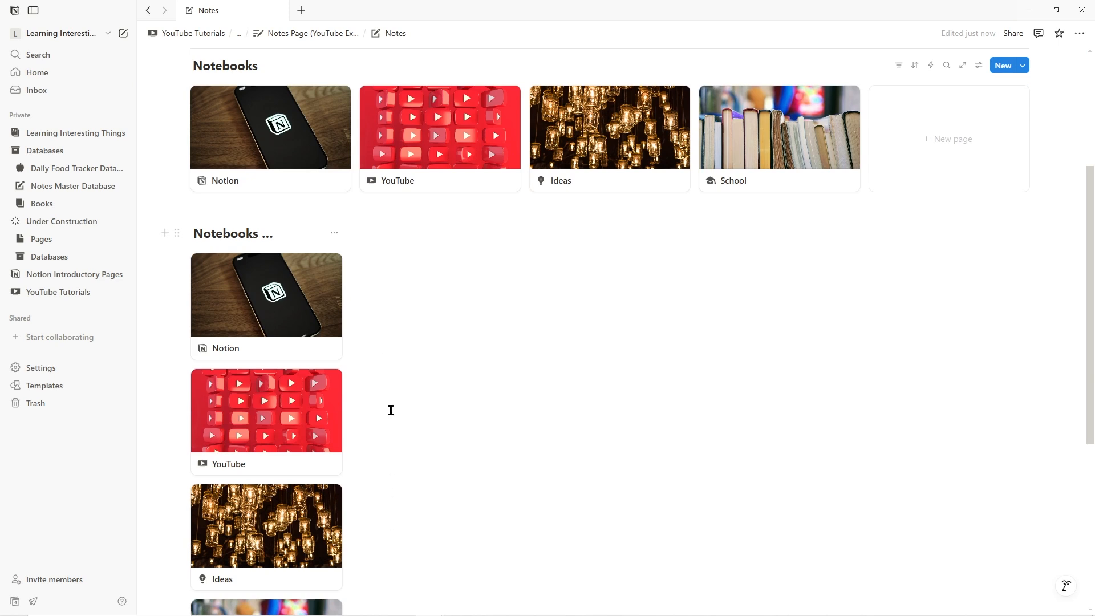
scroll(393, 410, down, 2)
drag(356, 384, 409, 384)
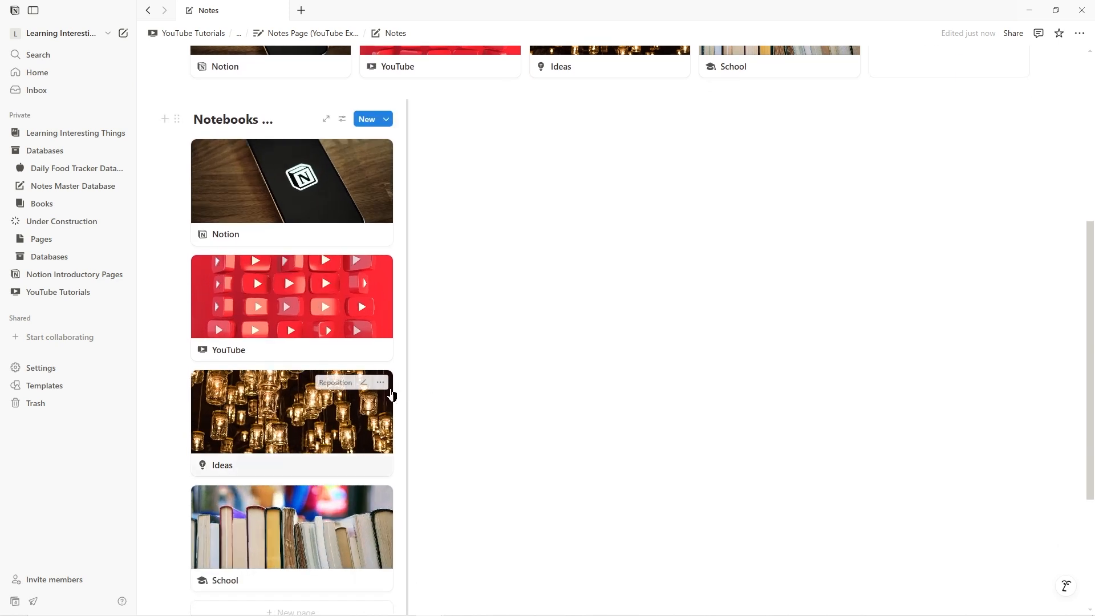
Set the card size of the Notebooks (Duplicate) gallery to Large.
click(342, 122)
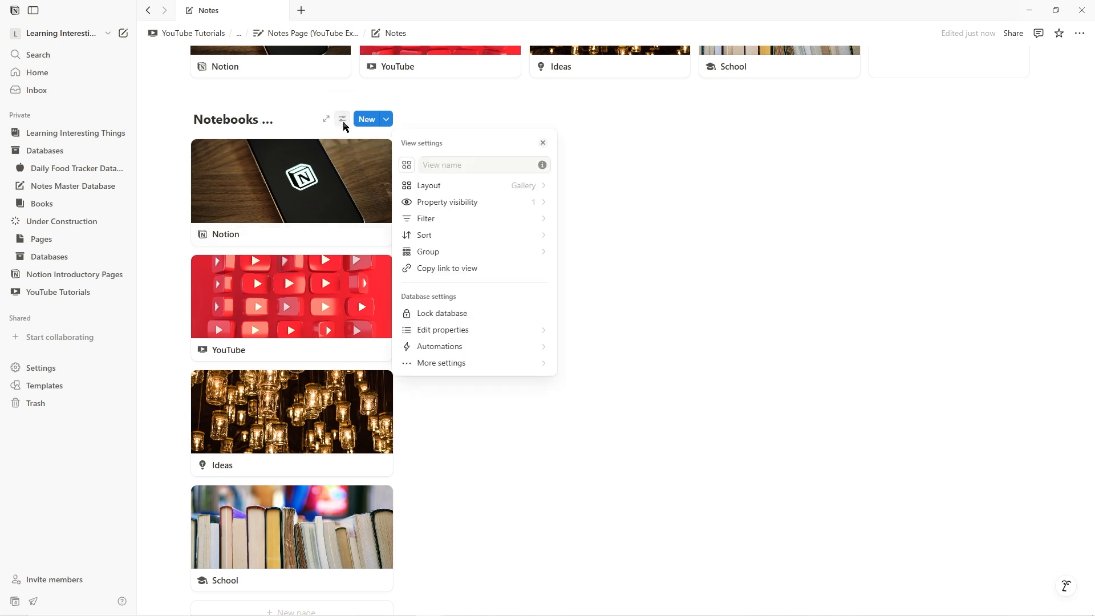
click(454, 186)
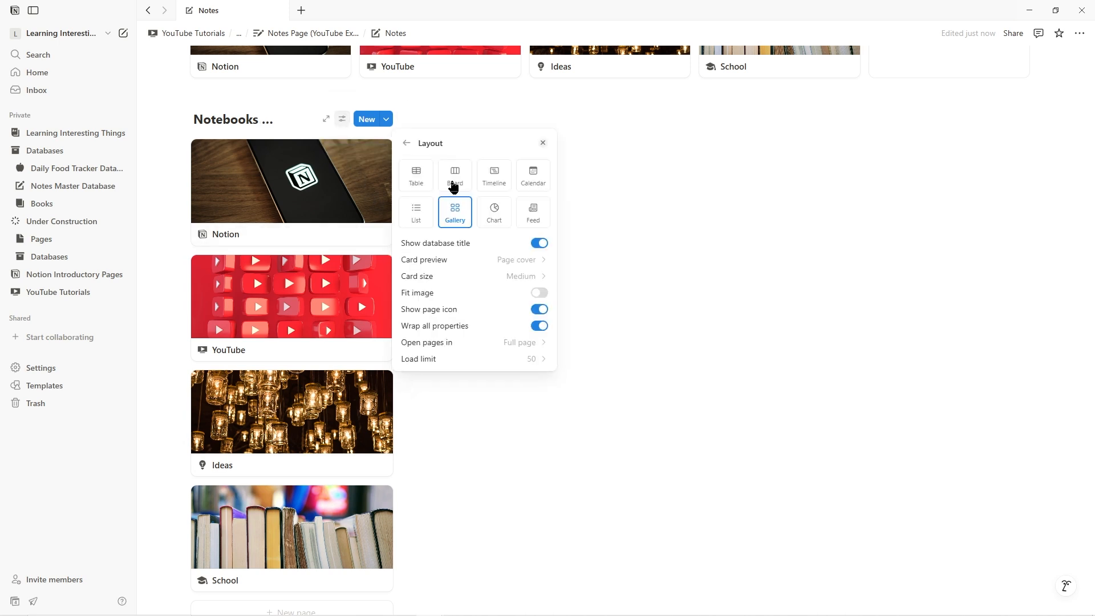
click(482, 280)
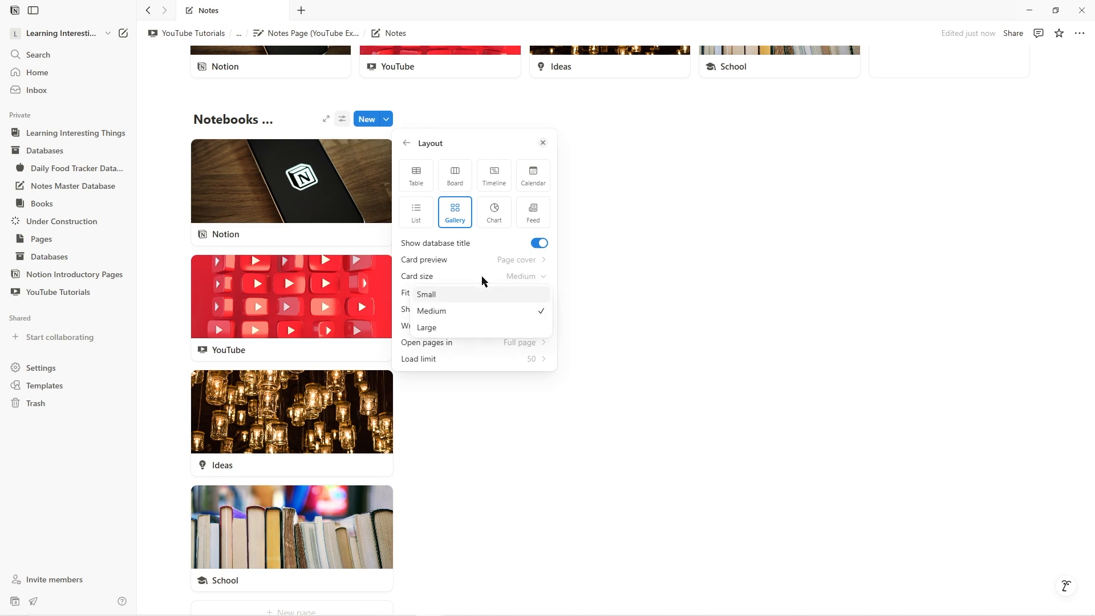
click(475, 328)
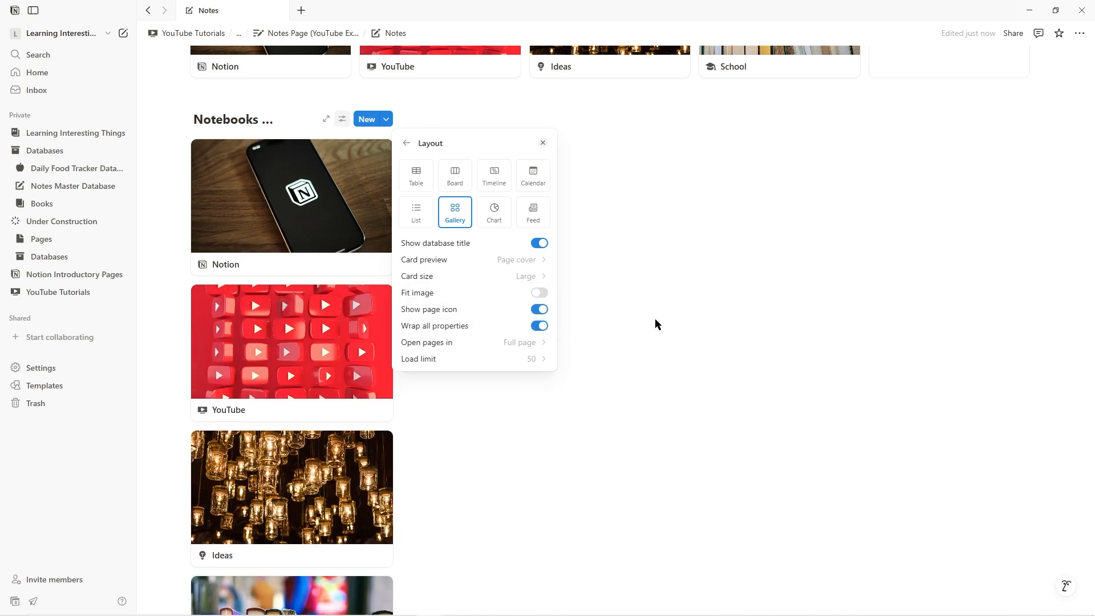
click(562, 319)
Widen the first column by about half again so the duplicate gallery's large cards become wider.
drag(410, 309, 523, 310)
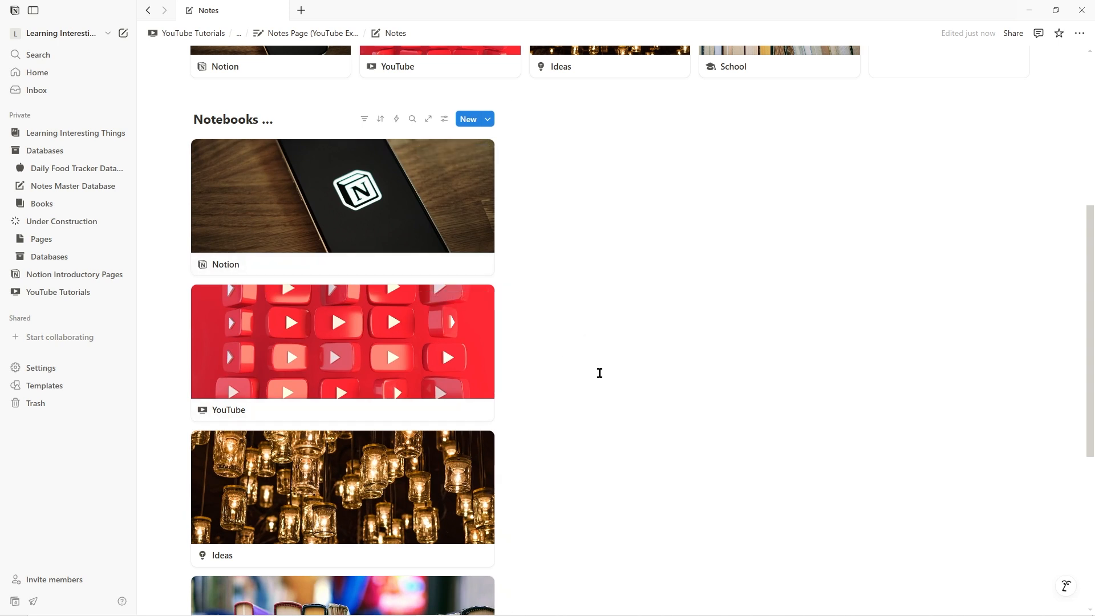
scroll(600, 372, up, 3)
scroll(601, 380, up, 2)
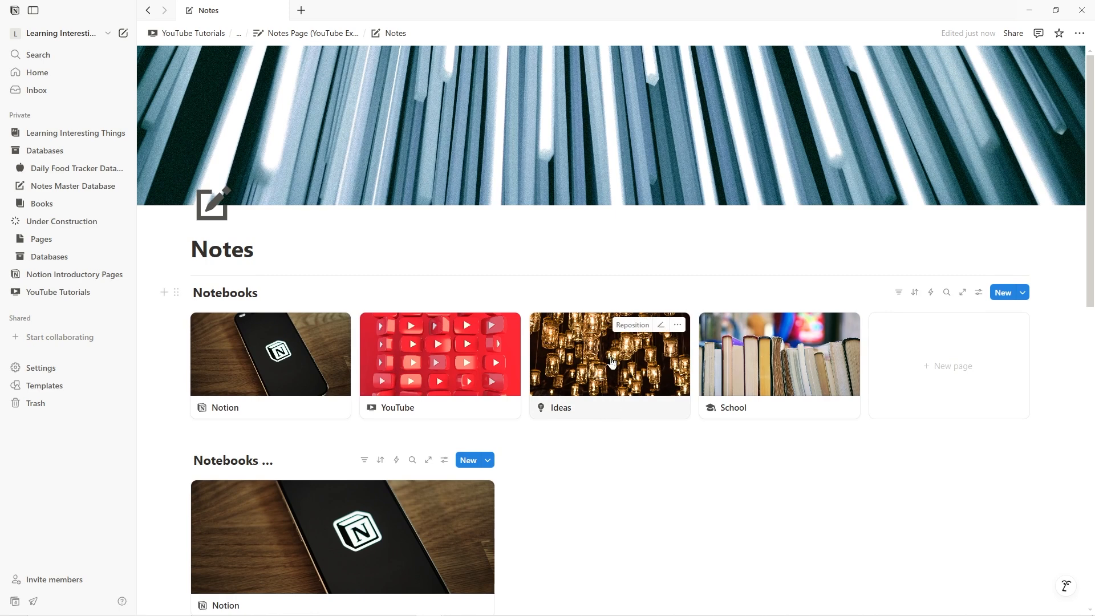